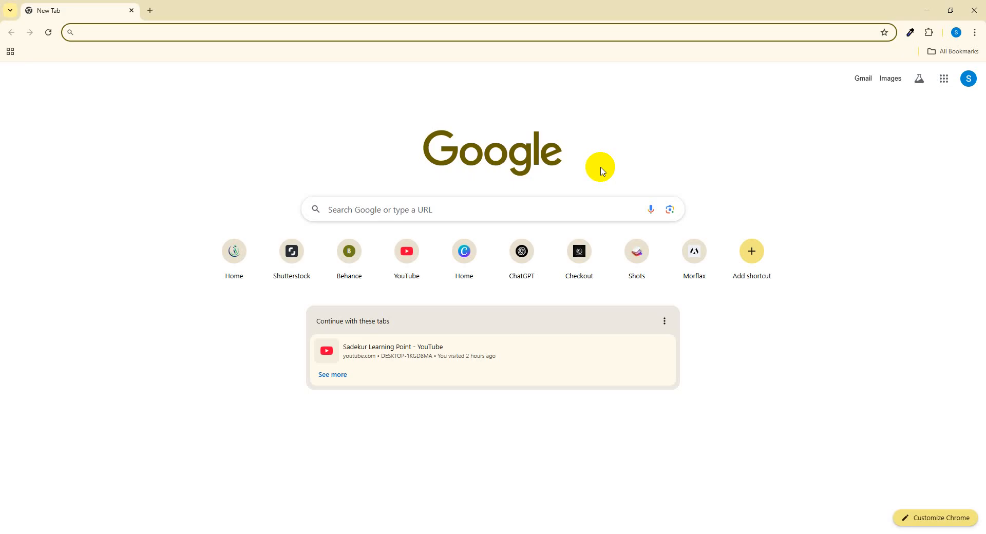
Open canva.com and search its templates for "business card template".
type("canva.com")
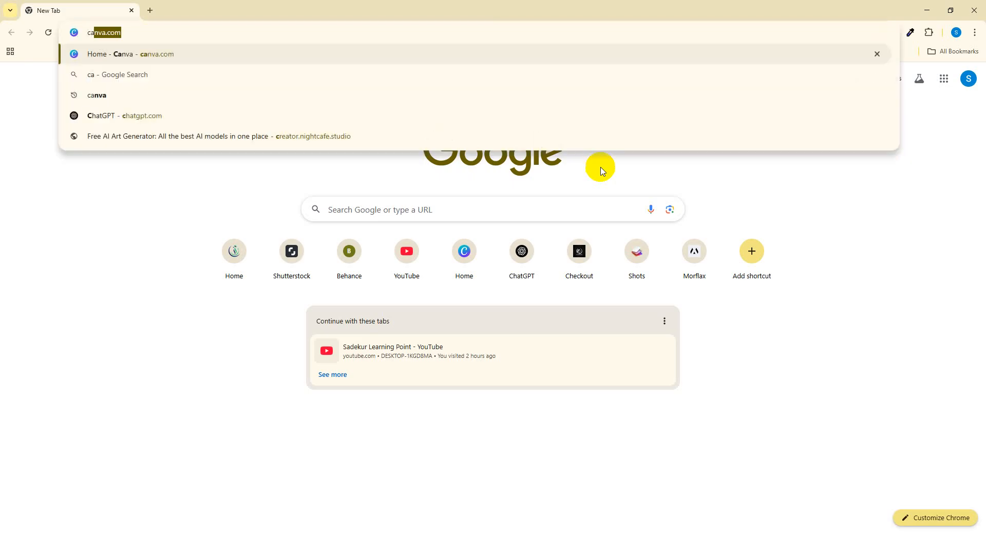
key("Return")
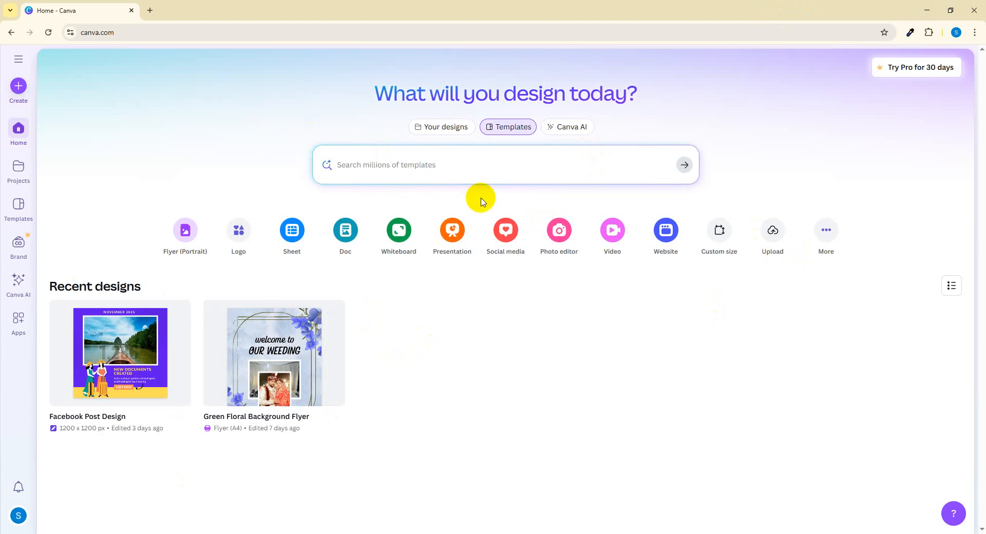
left_click(570, 165)
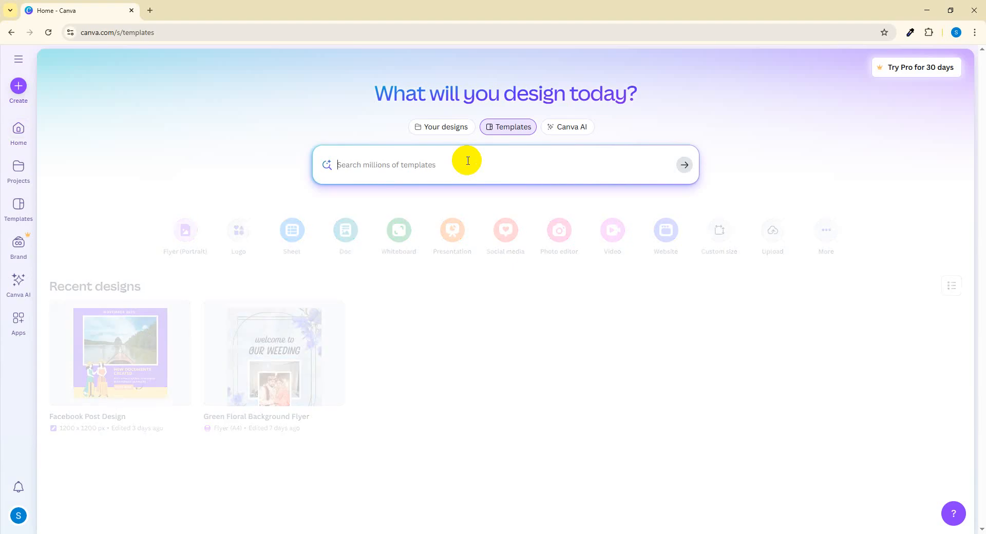
type("business card")
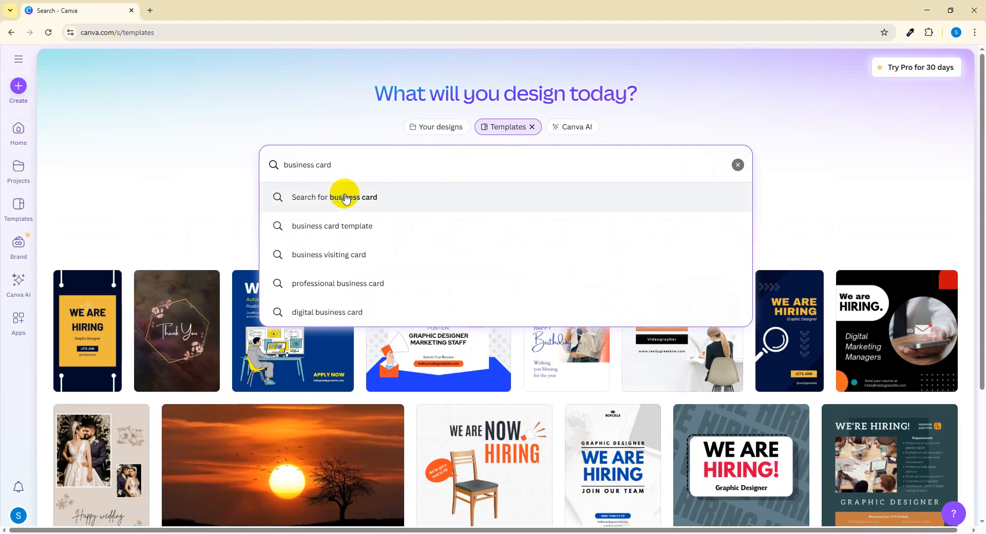
left_click(367, 237)
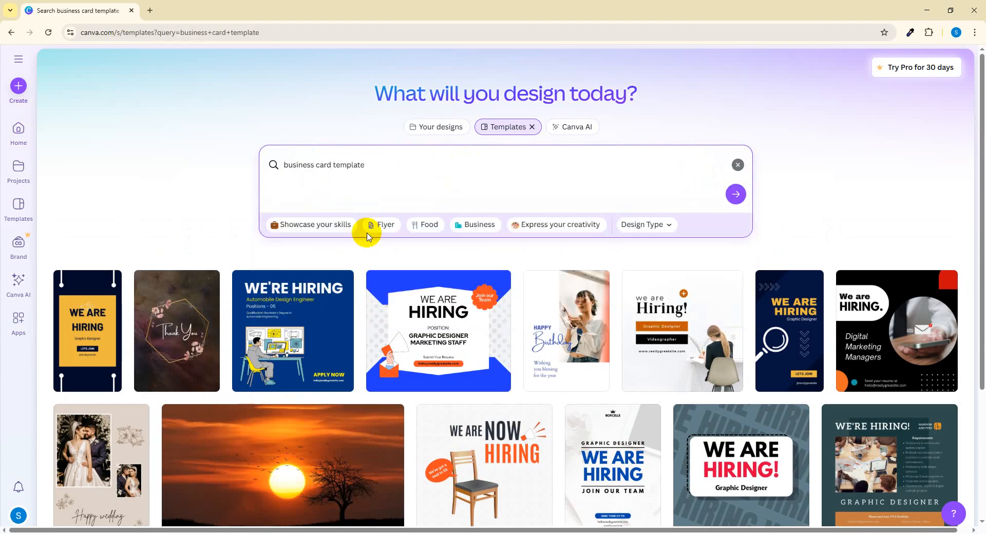
left_click(736, 194)
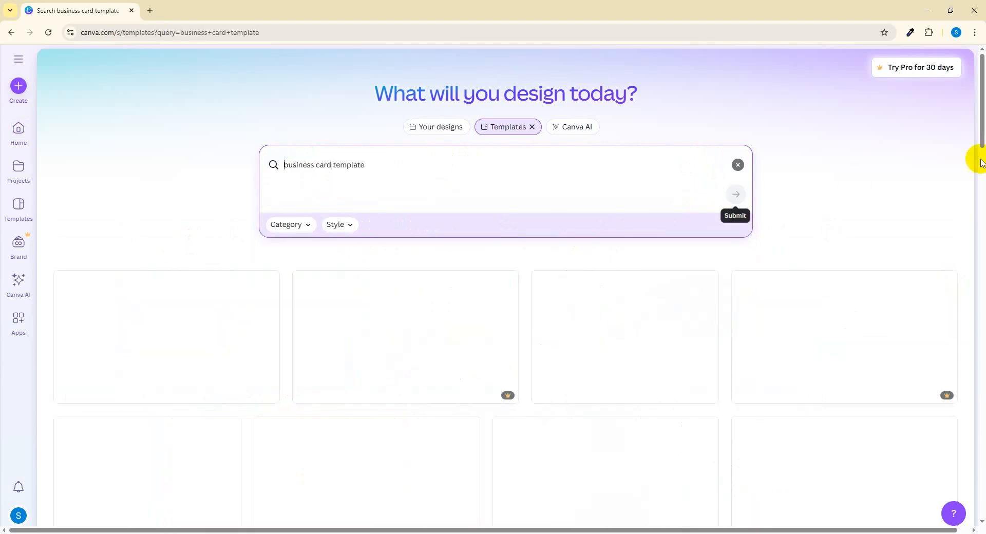
Browse the business card template results, comparing the free designs with those marked by a Pro crown.
scroll(863, 463, "down", 3)
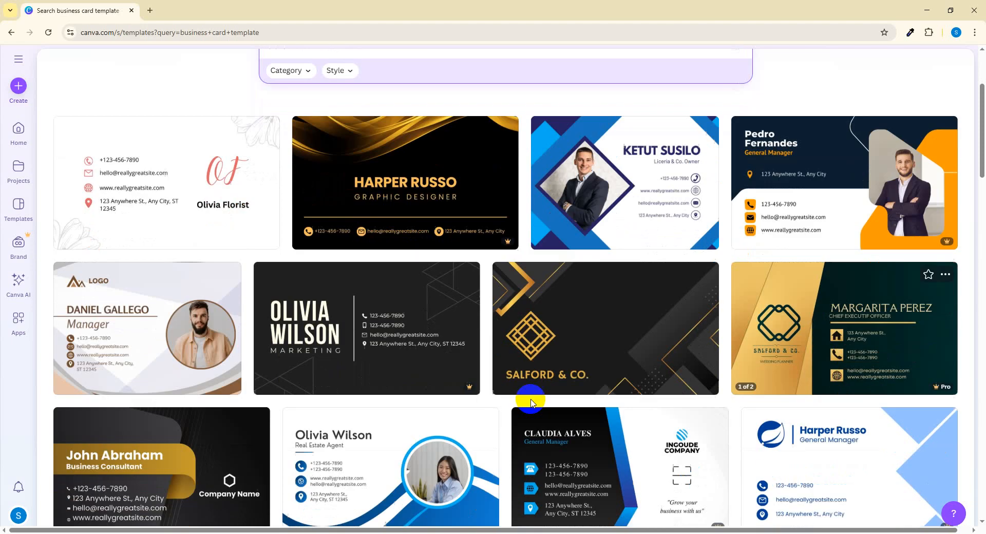
scroll(898, 391, "down", 3)
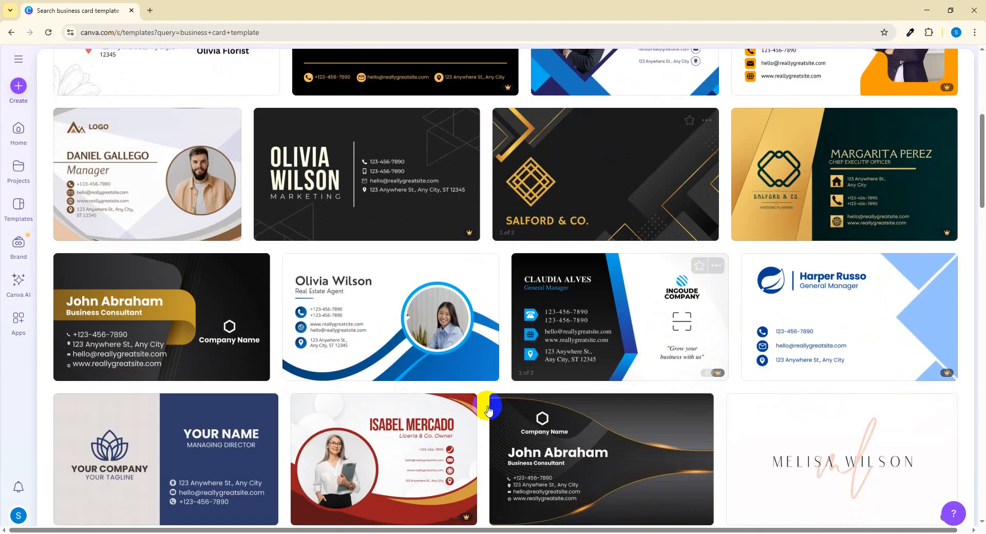
scroll(462, 285, "down", 2)
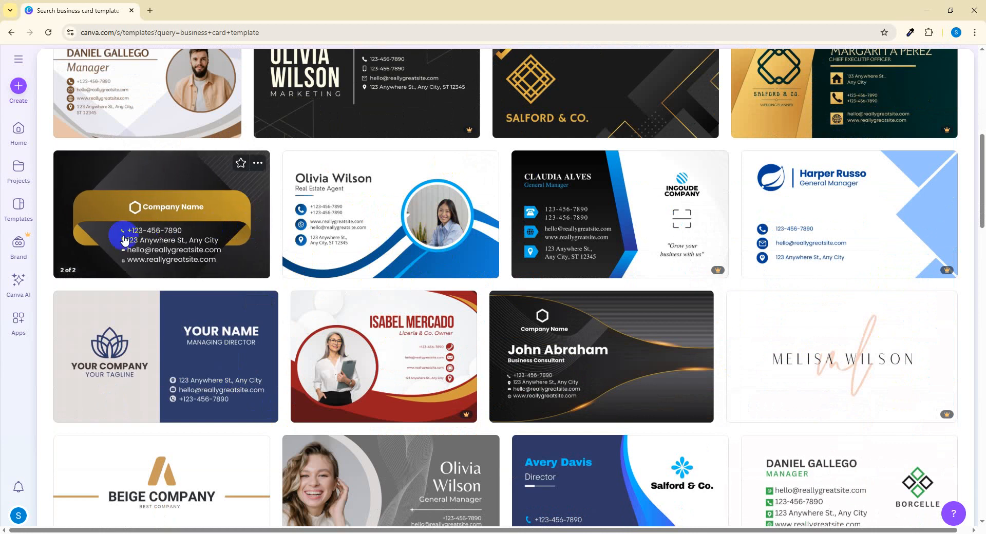
scroll(641, 253, "down", 6)
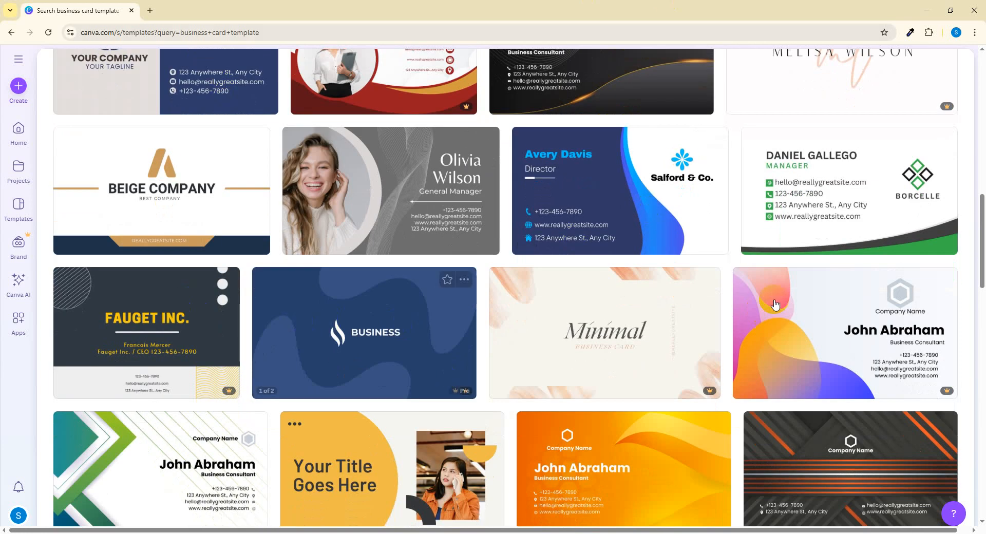
scroll(340, 344, "down", 2)
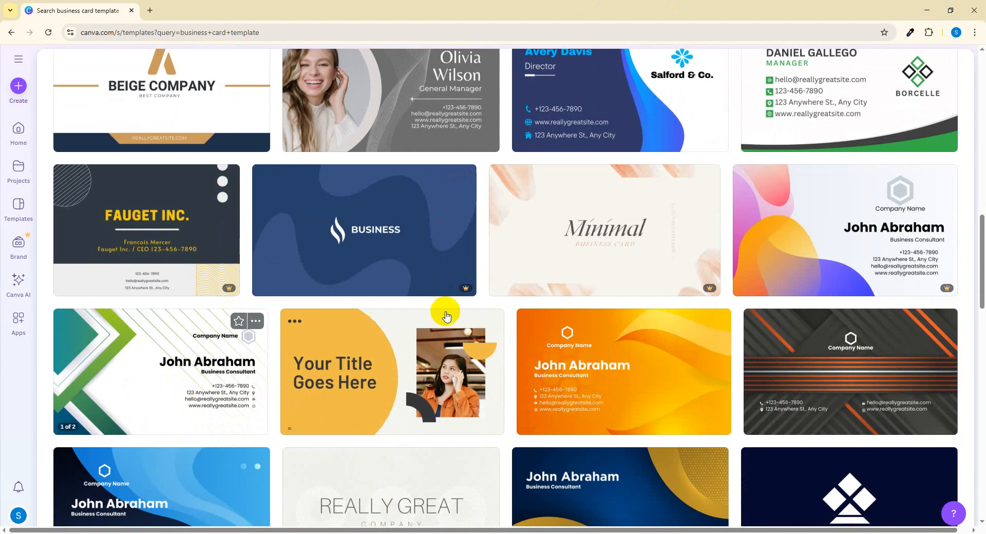
scroll(603, 271, "down", 3)
scroll(183, 495, "down", 1)
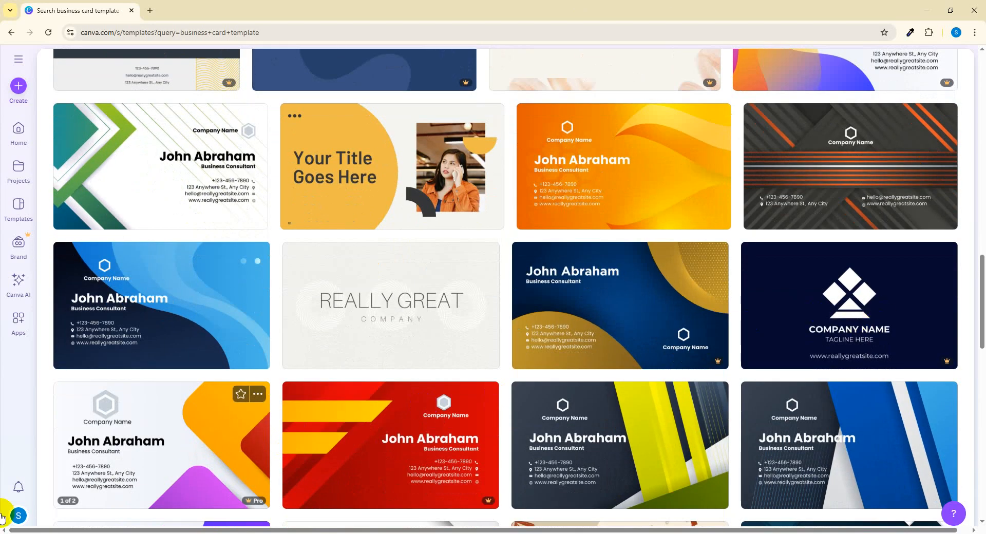
scroll(411, 329, "down", 2)
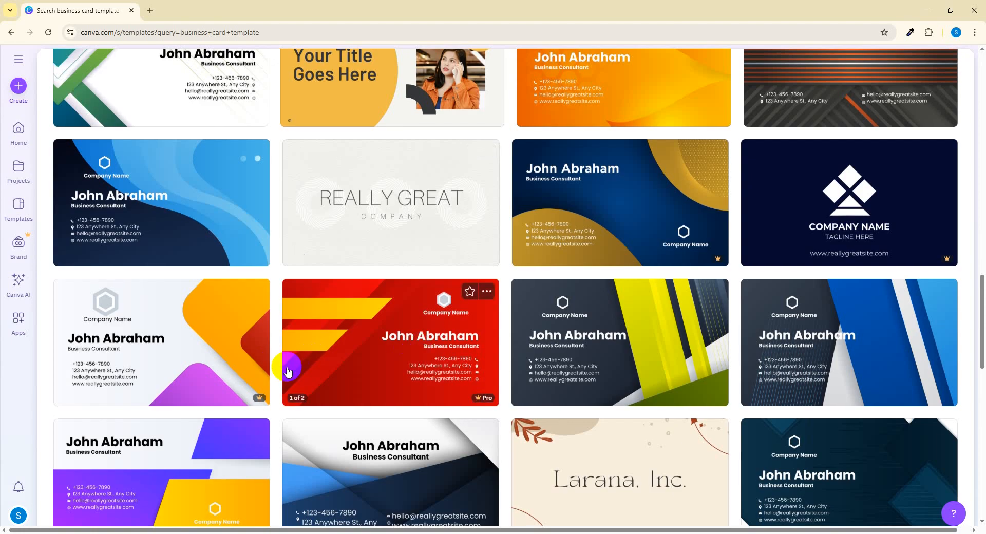
scroll(529, 376, "down", 1)
scroll(529, 377, "down", 2)
scroll(392, 330, "down", 3)
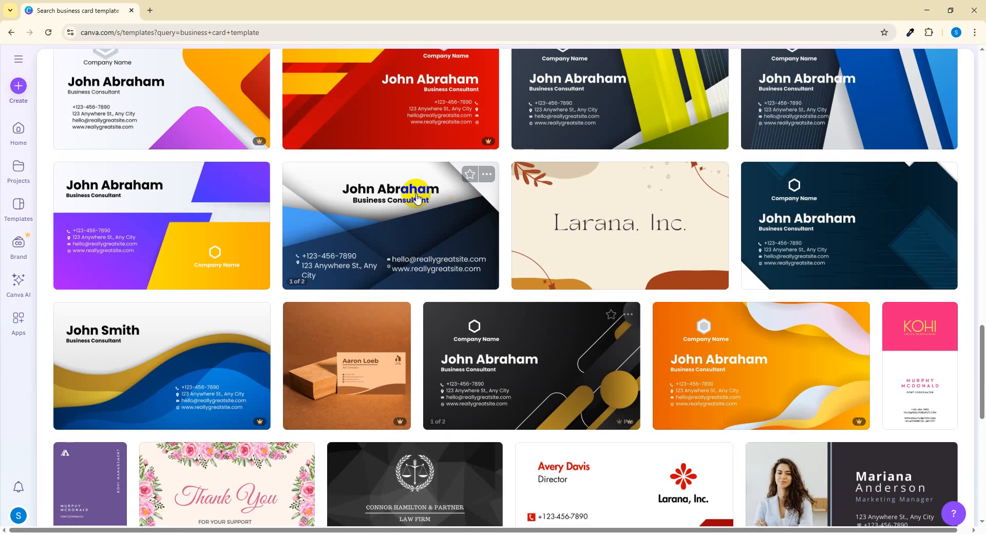
scroll(704, 381, "down", 1)
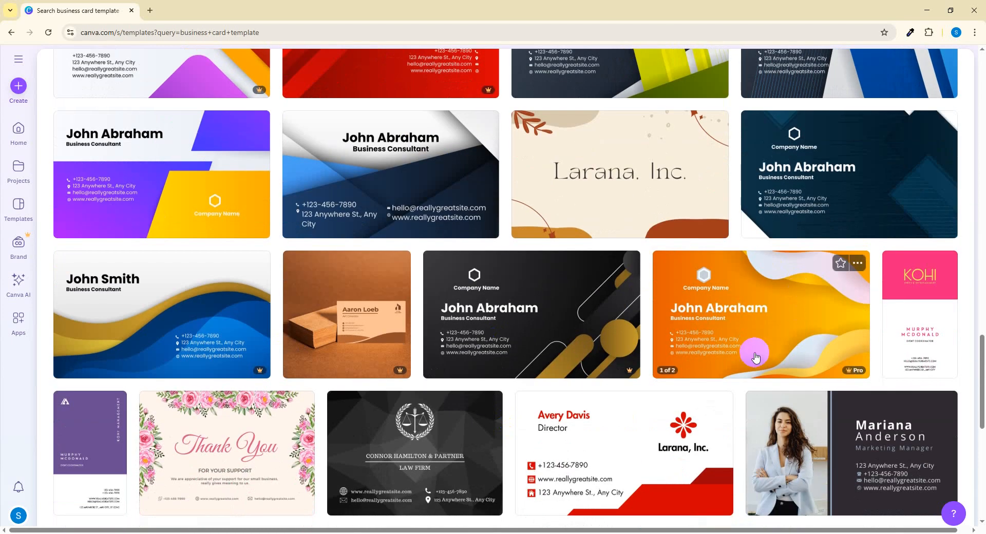
Preview the Pro template Yellow Modern Business Card Design Branding Template and return to the results.
left_click(782, 306)
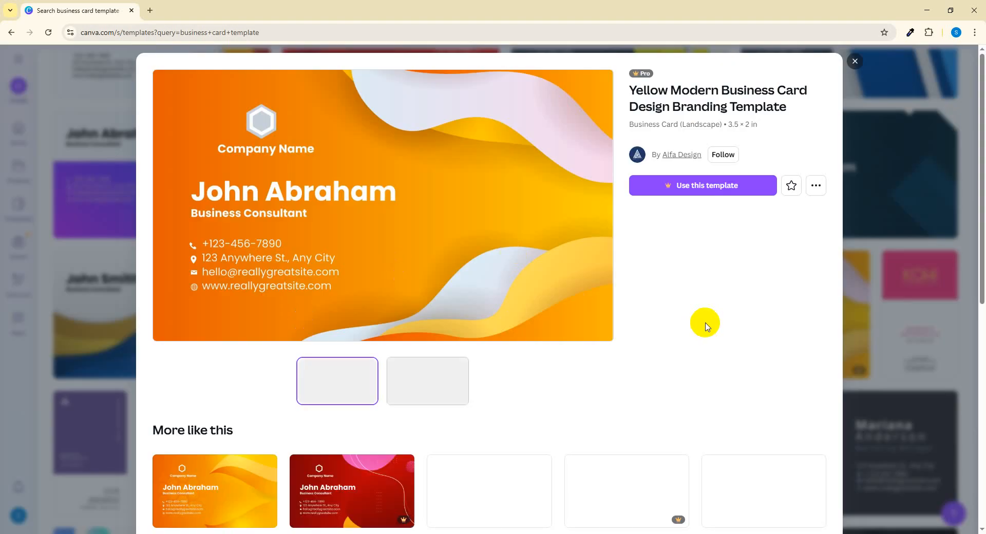
left_click(662, 190)
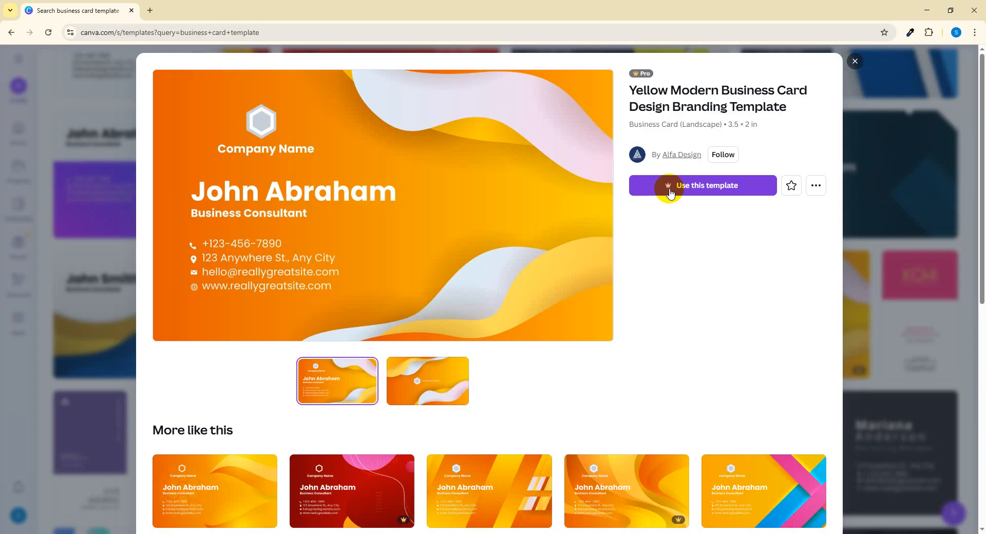
left_click(668, 188)
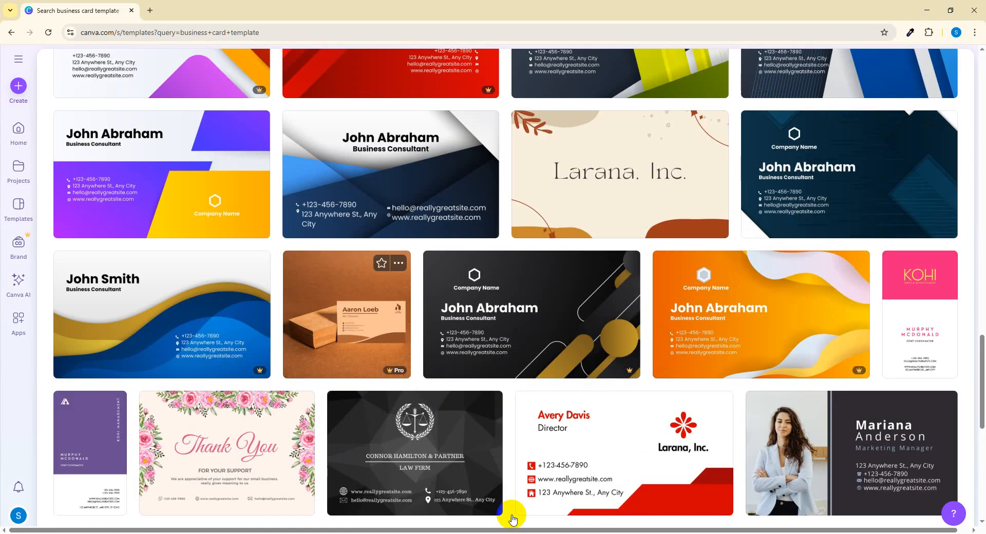
Find the free Blue and White Elegant Business Card template in the results and open it for customizing.
scroll(752, 436, "down", 1)
scroll(466, 380, "down", 2)
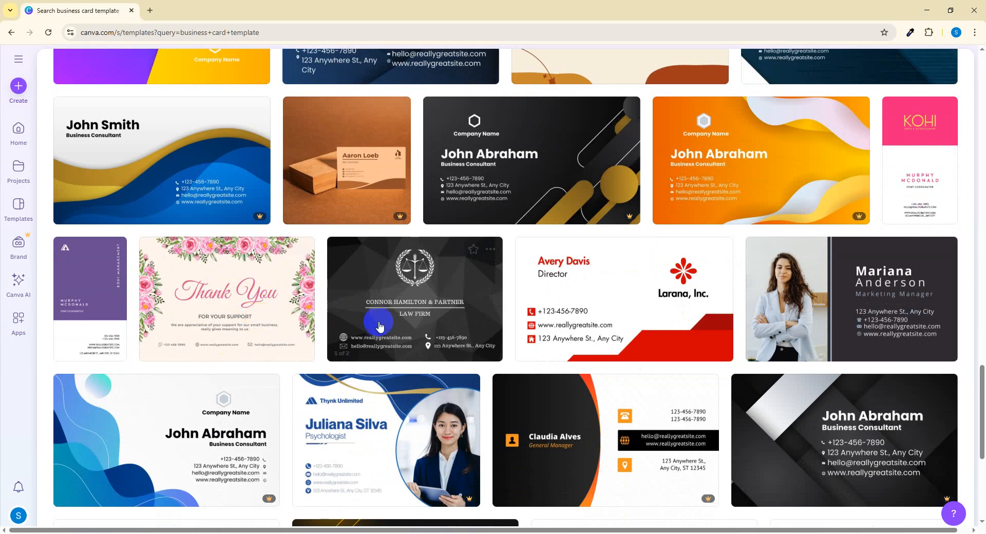
scroll(236, 201, "down", 2)
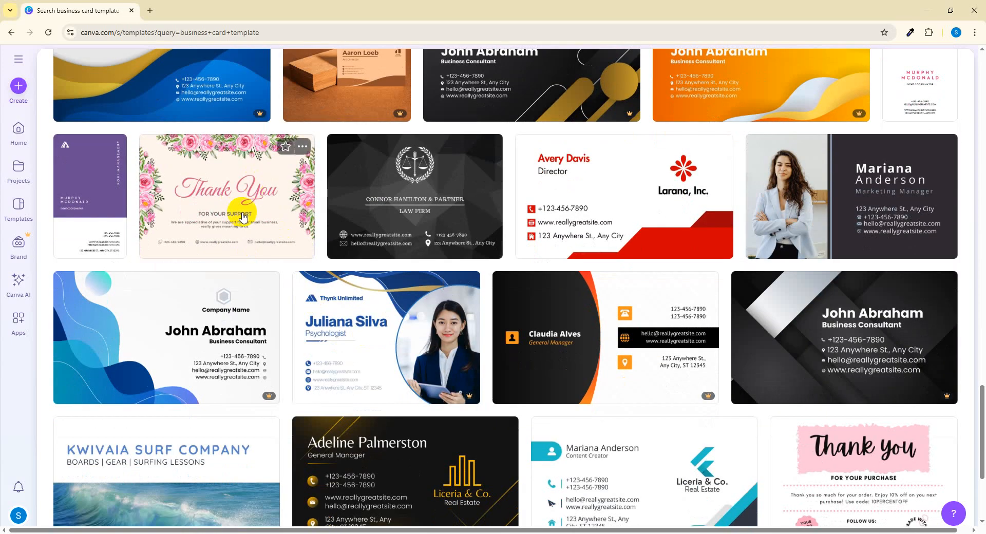
scroll(278, 226, "down", 1)
scroll(236, 257, "up", 2)
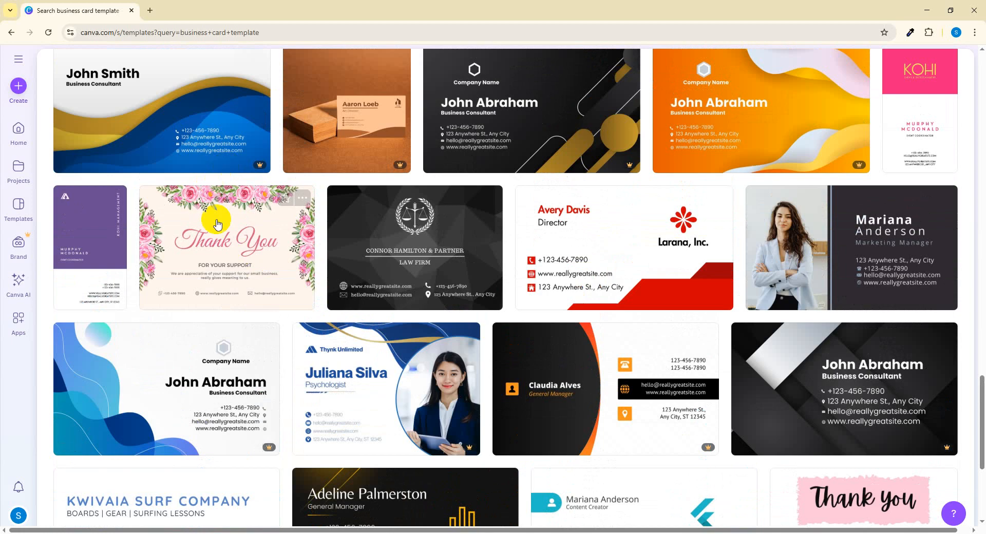
scroll(591, 334, "down", 5)
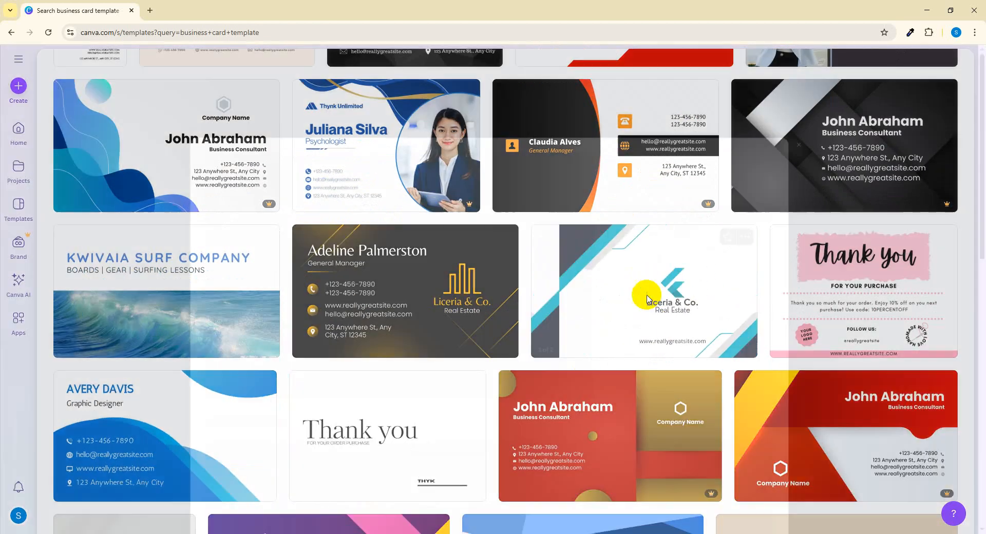
left_click(639, 292)
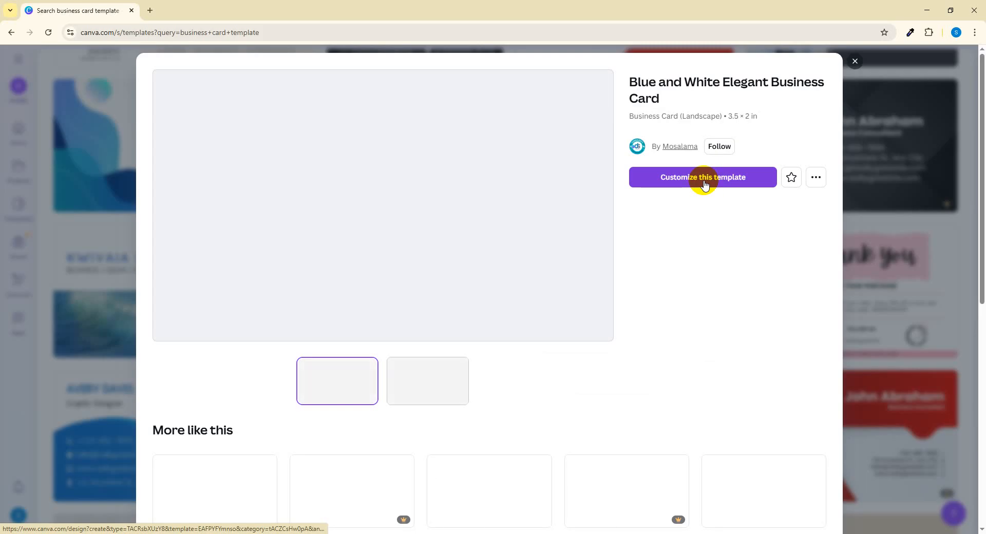
left_click(705, 180)
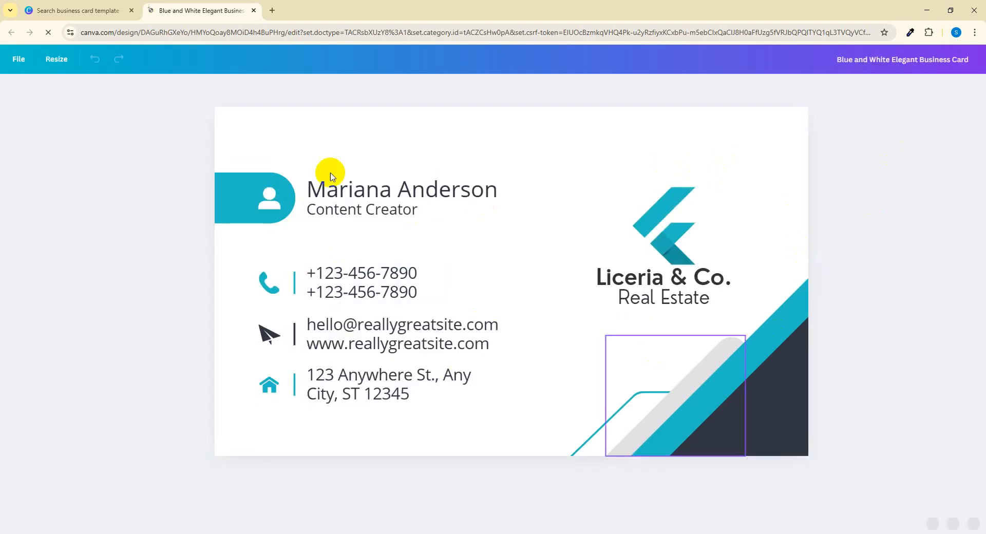
Extend the teal rounded shape behind the person icon out to the card's left bleed edge.
left_click(648, 253)
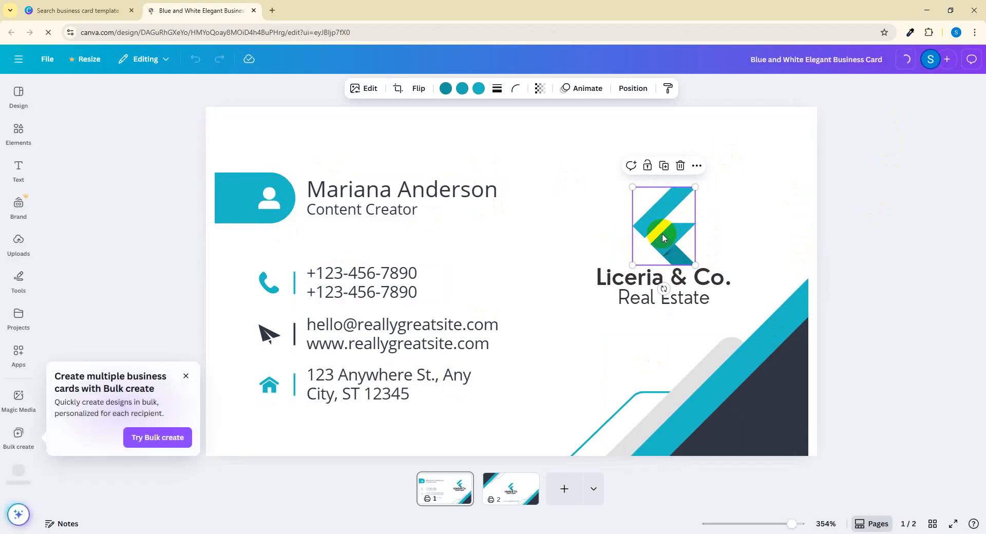
left_click(218, 216)
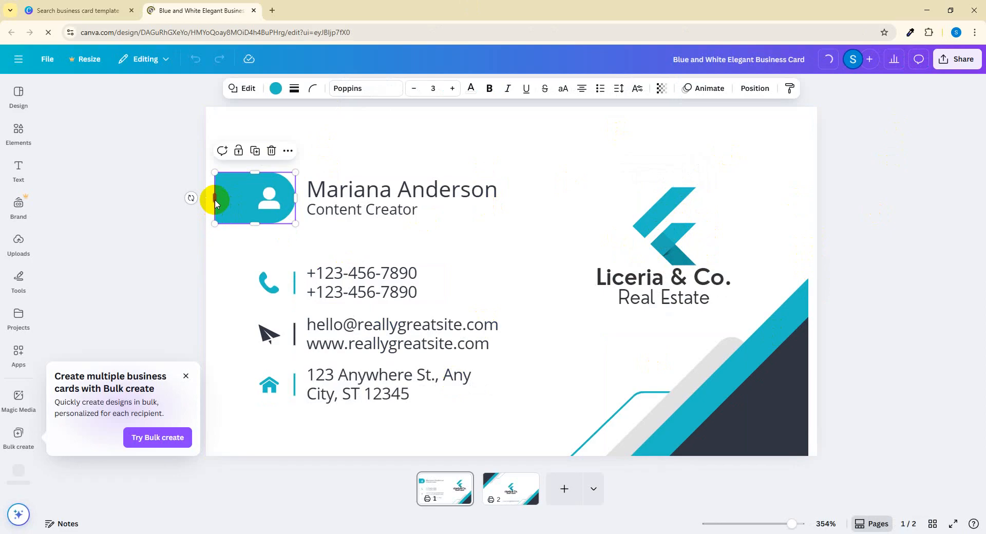
left_click_drag(215, 202, 206, 199)
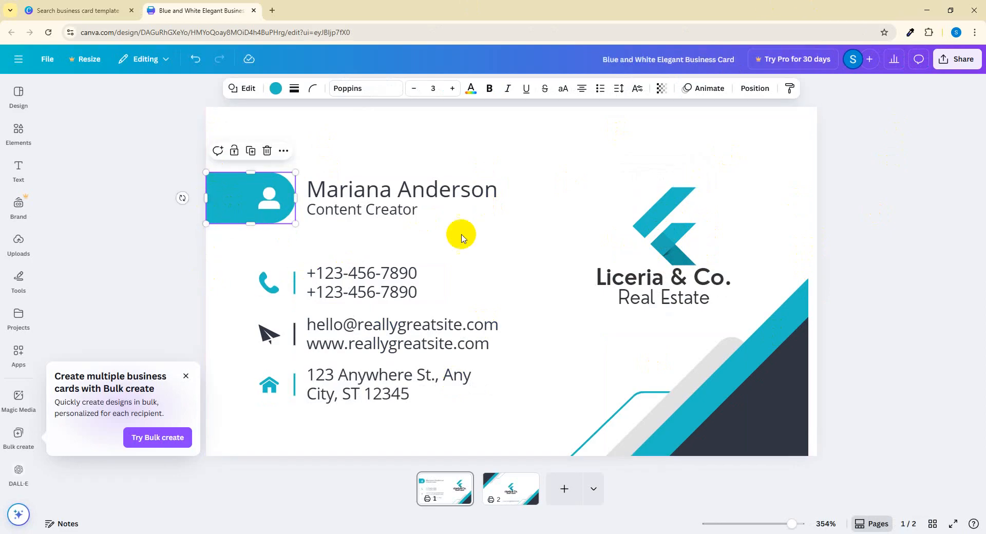
Enlarge the teal and dark triangles in the card's lower-right corner so both reach the right bleed edge.
left_click(871, 390)
left_click(808, 281)
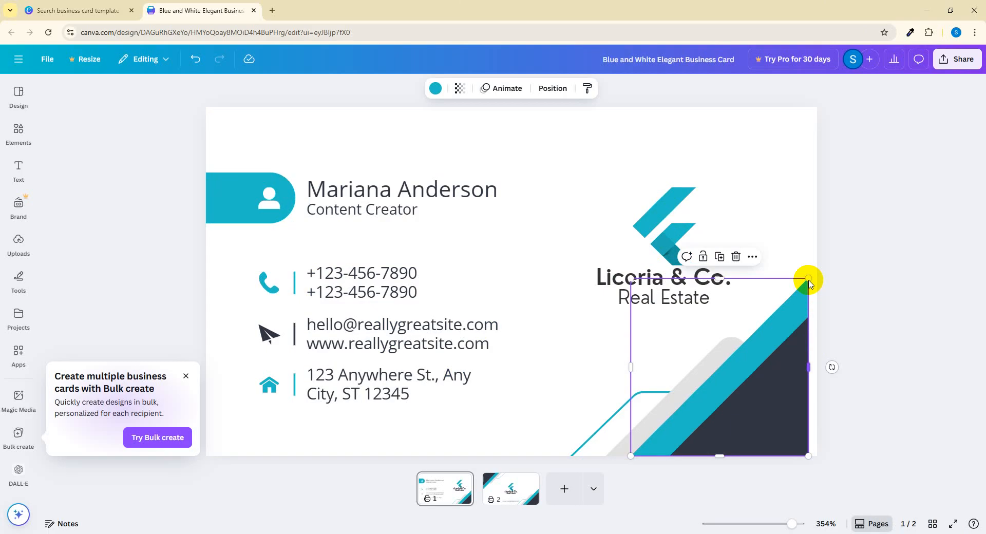
left_click_drag(815, 277, 820, 273)
left_click(804, 356)
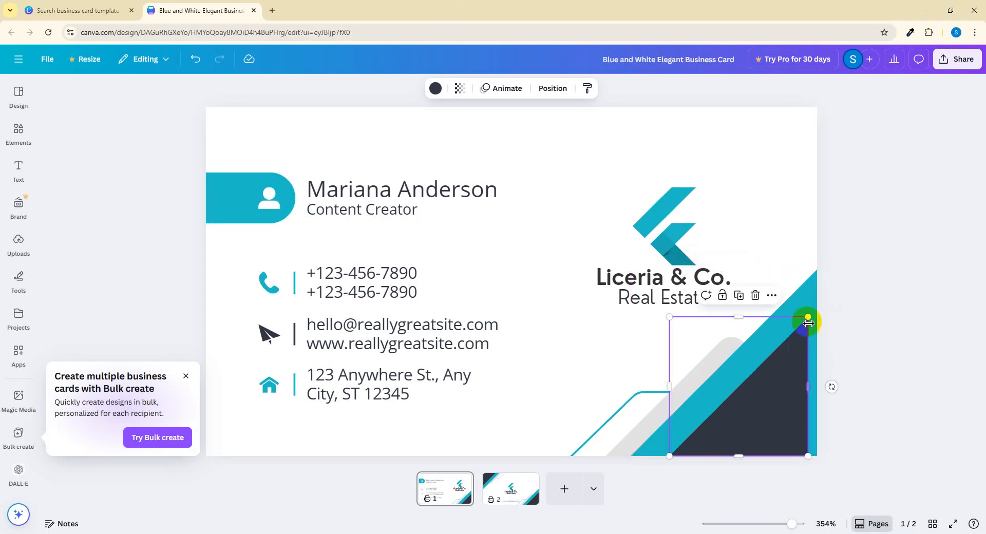
left_click_drag(819, 313, 817, 308)
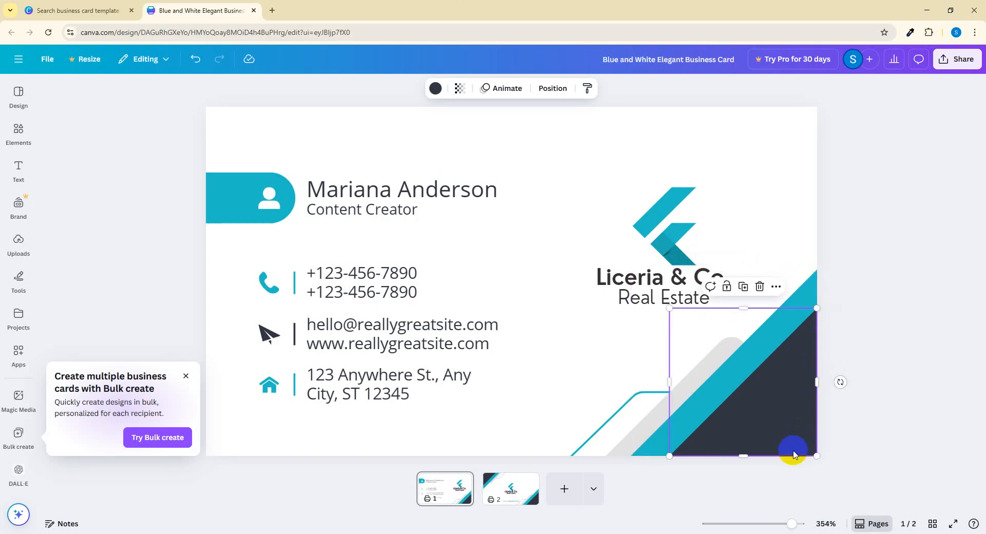
left_click(872, 328)
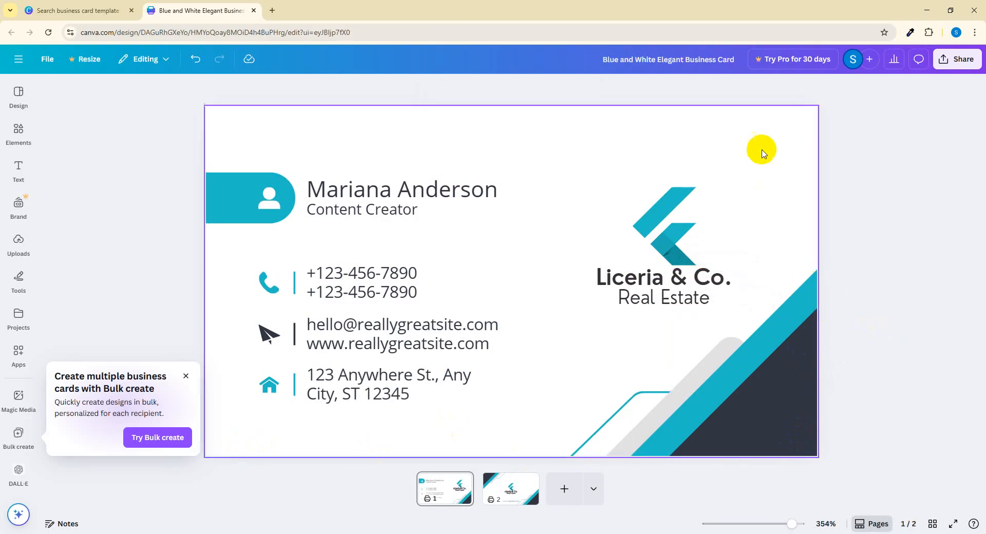
Select a screenshot area of about 1205x699 around the whole card and draw two nested red rectangles marking its inner margins.
left_click(71, 68)
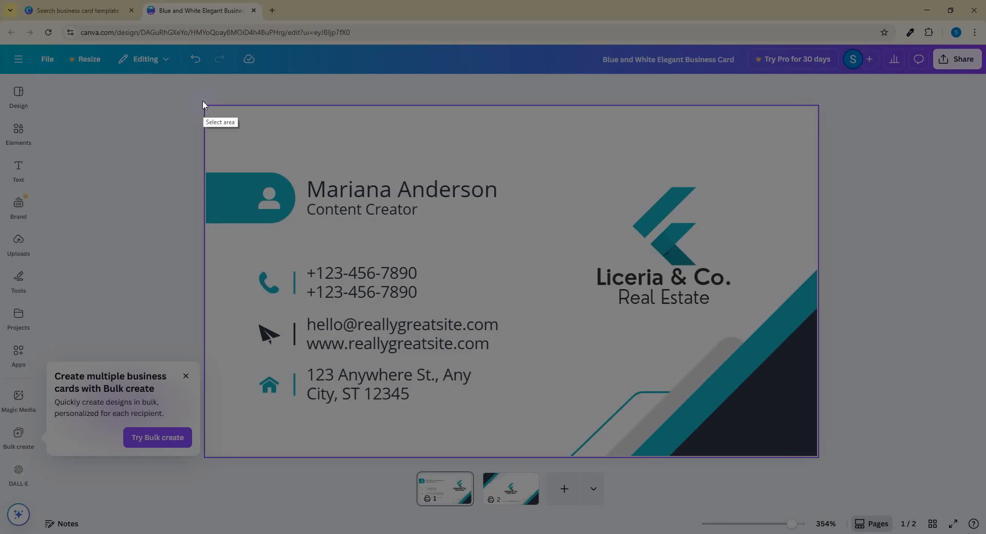
left_click_drag(203, 105, 821, 461)
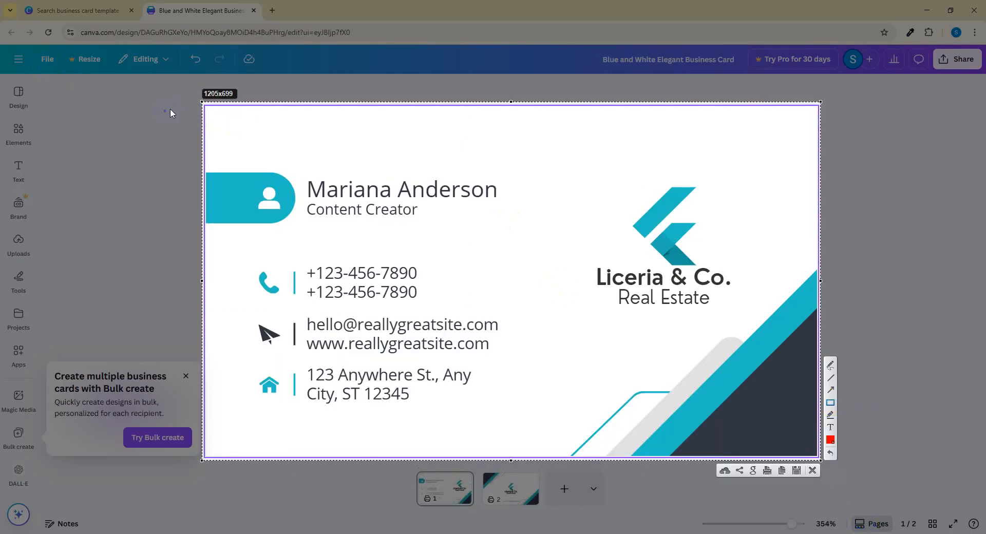
left_click_drag(217, 118, 808, 447)
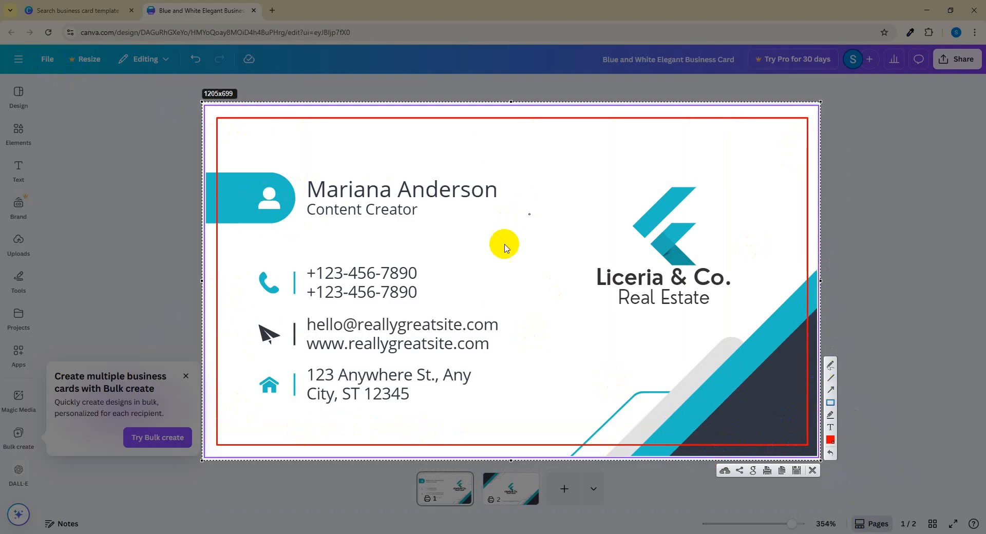
mouse_move(256, 152)
left_mouse_down()
mouse_move(669, 403)
mouse_move(762, 401)
mouse_move(766, 411)
left_mouse_up()
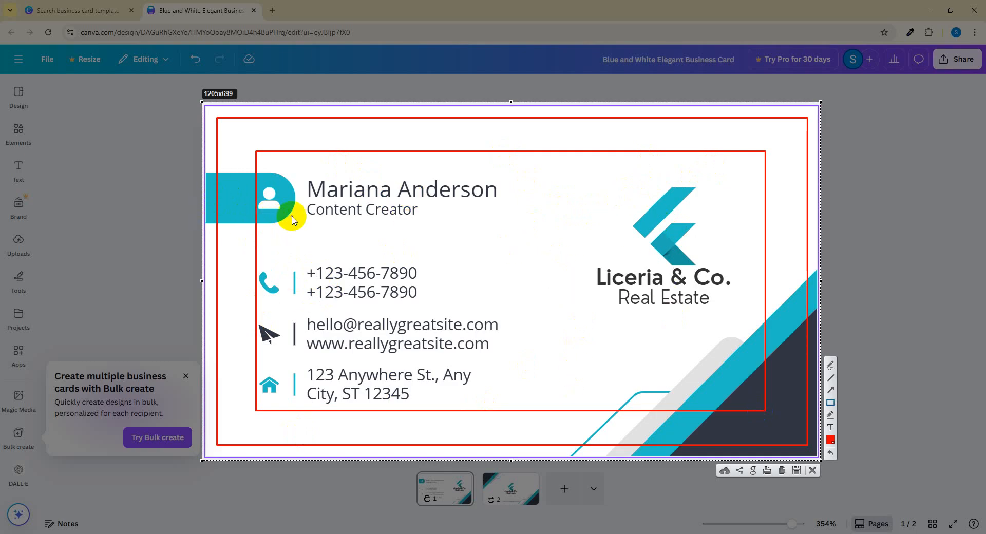
Draw red arrows on the screenshot pointing at the lower-right corner shapes and the margin and bleed areas along the right edge.
mouse_move(293, 220)
left_mouse_down()
mouse_move(196, 228)
mouse_move(216, 225)
left_mouse_up()
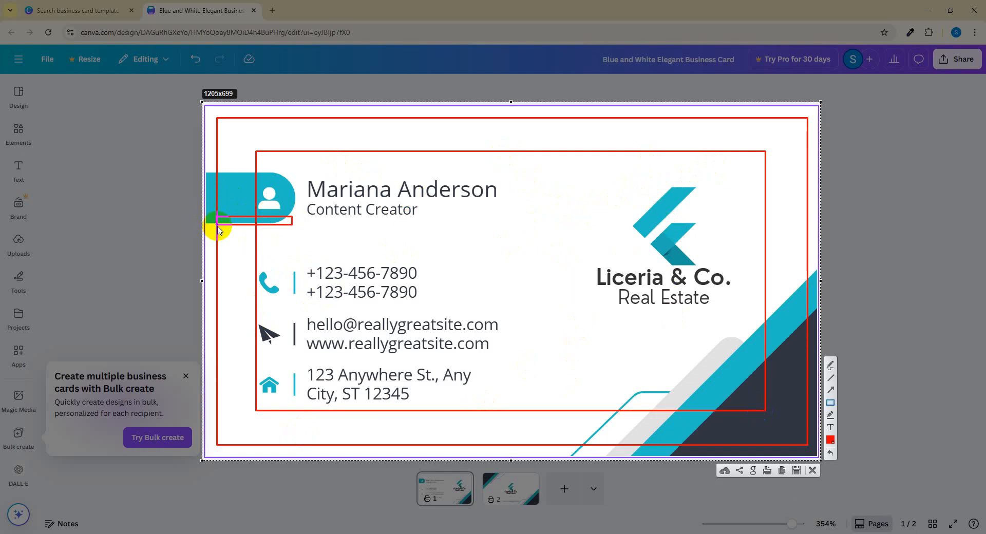
key("ctrl+z")
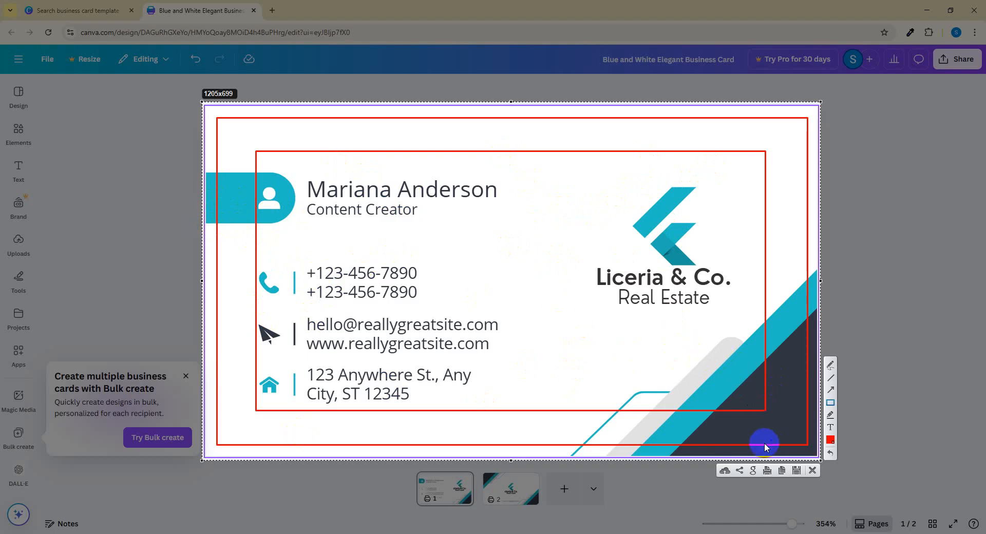
left_click(828, 393)
mouse_move(585, 316)
left_mouse_down()
mouse_move(709, 399)
mouse_move(735, 397)
left_mouse_up()
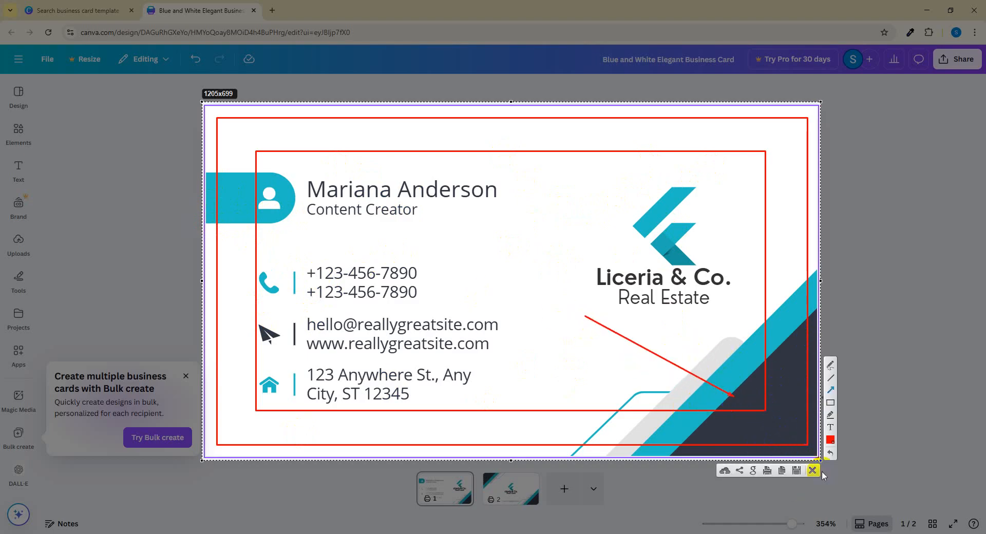
left_click_drag(684, 335, 818, 438)
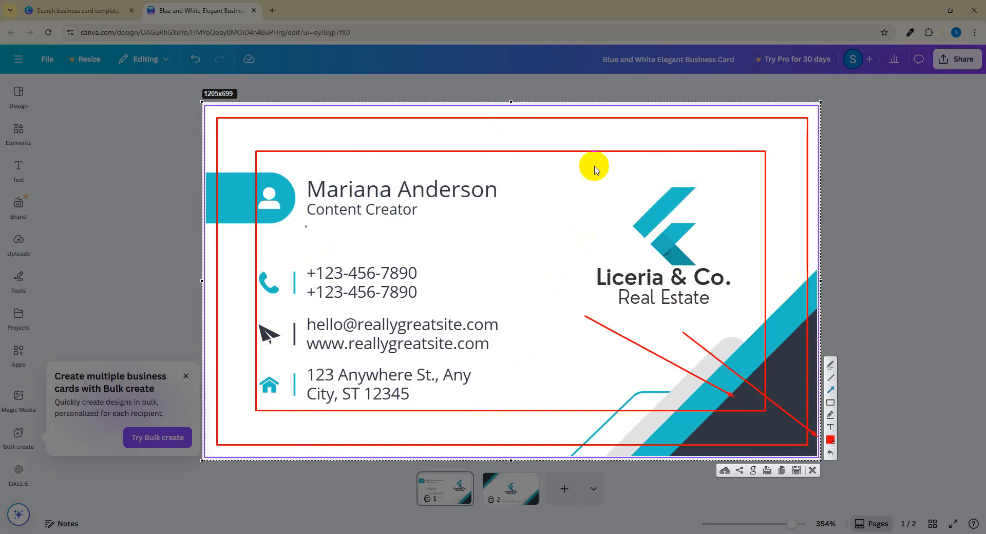
left_click_drag(812, 206, 820, 216)
left_click_drag(775, 195, 781, 209)
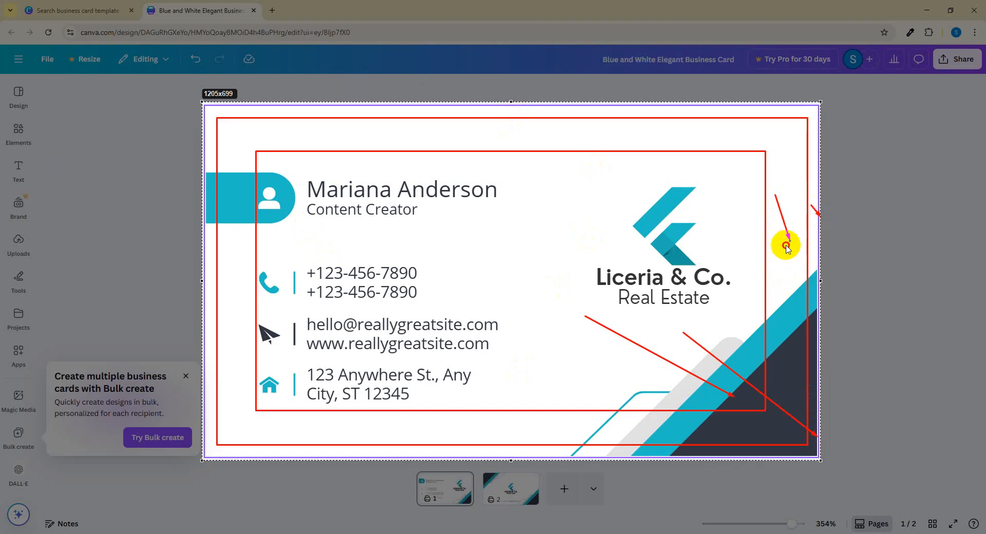
left_click_drag(780, 256, 780, 256)
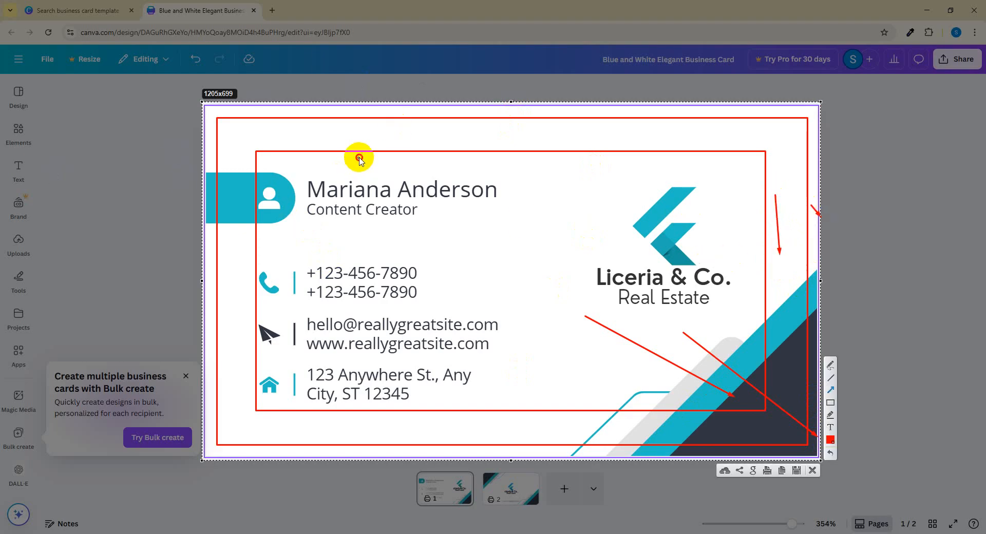
left_click_drag(359, 158, 453, 315)
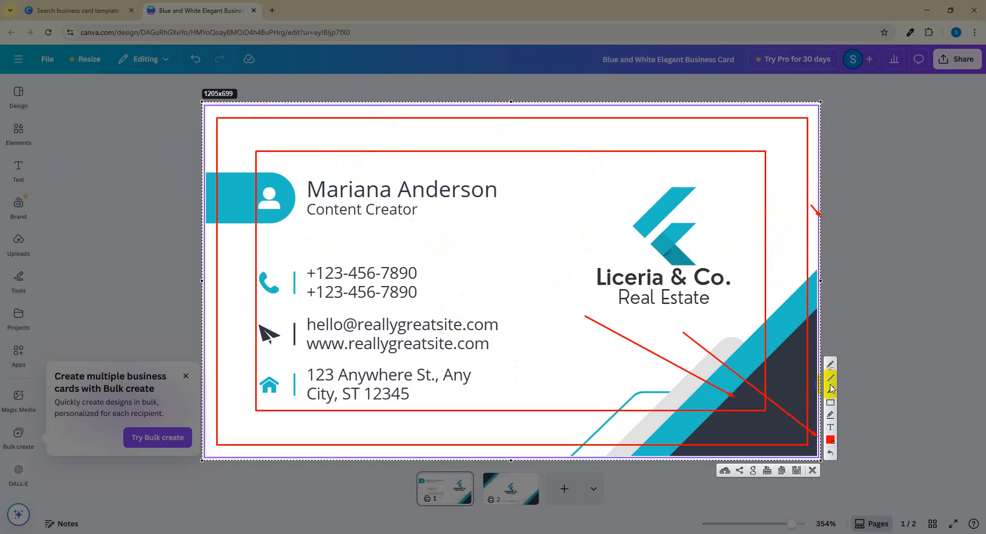
Undo all the red markings on the screenshot area and close the screenshot overlay.
key("ctrl+z")
key("ctrl+z")
key("ctrl+z")
key("ctrl+z")
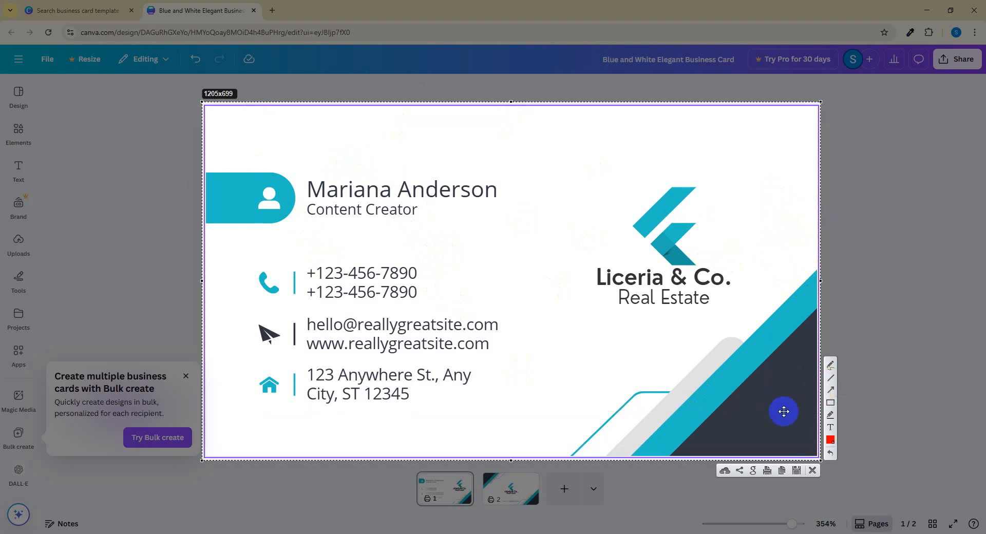
left_click(810, 471)
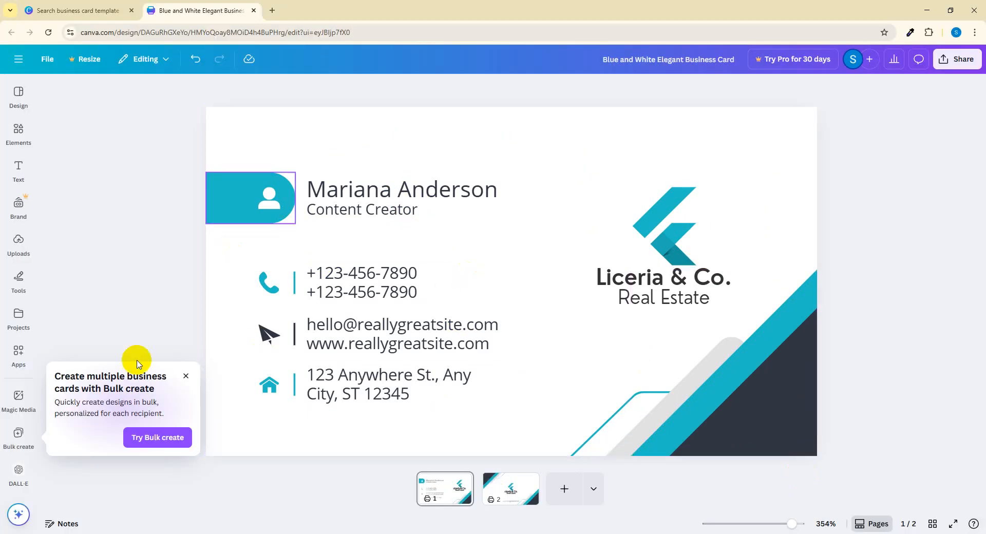
Dismiss the Bulk create tip and recolor the rounded shape behind the person icon purple.
left_click(190, 379)
left_click(449, 194)
left_click(449, 193)
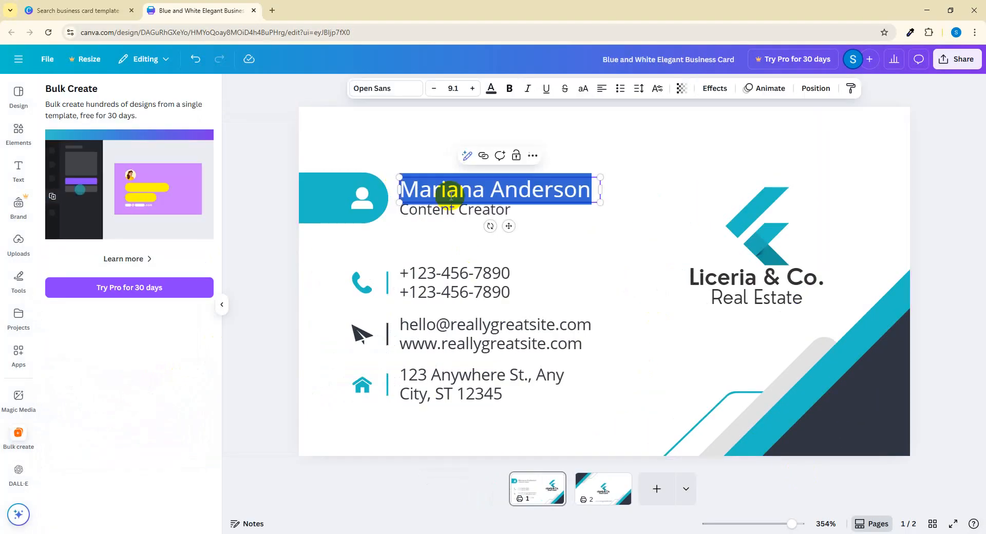
left_click(287, 242)
left_click(319, 212)
left_click_drag(322, 207, 319, 227)
left_click(369, 88)
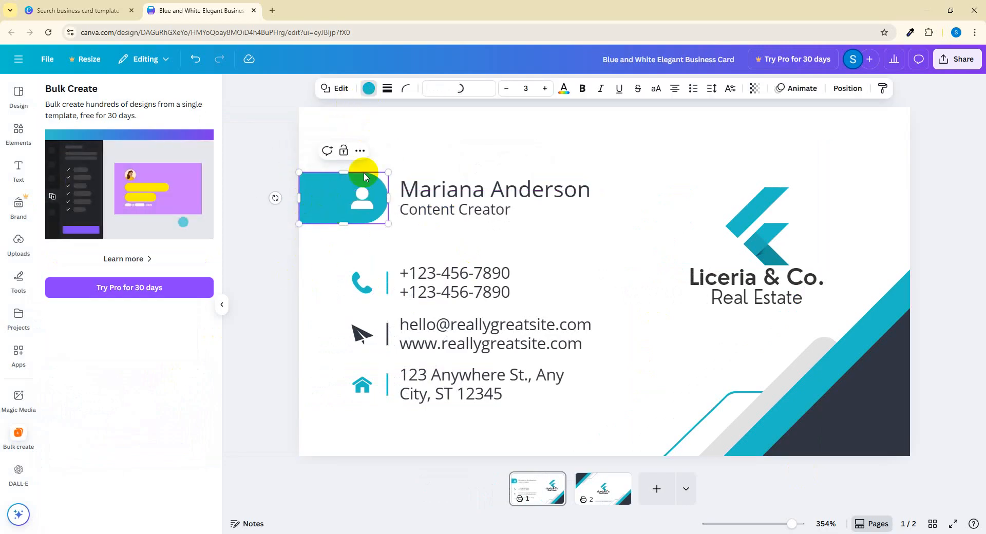
left_click(129, 349)
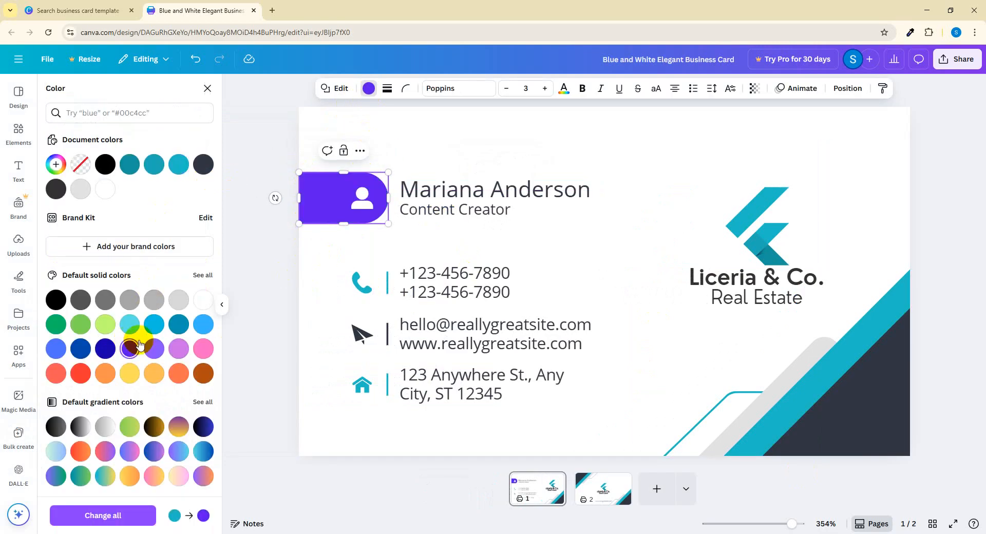
Recolor the logo icon above the company name, using purple for its darkest and brightest teal parts and light purple for the middle shade.
left_click(756, 242)
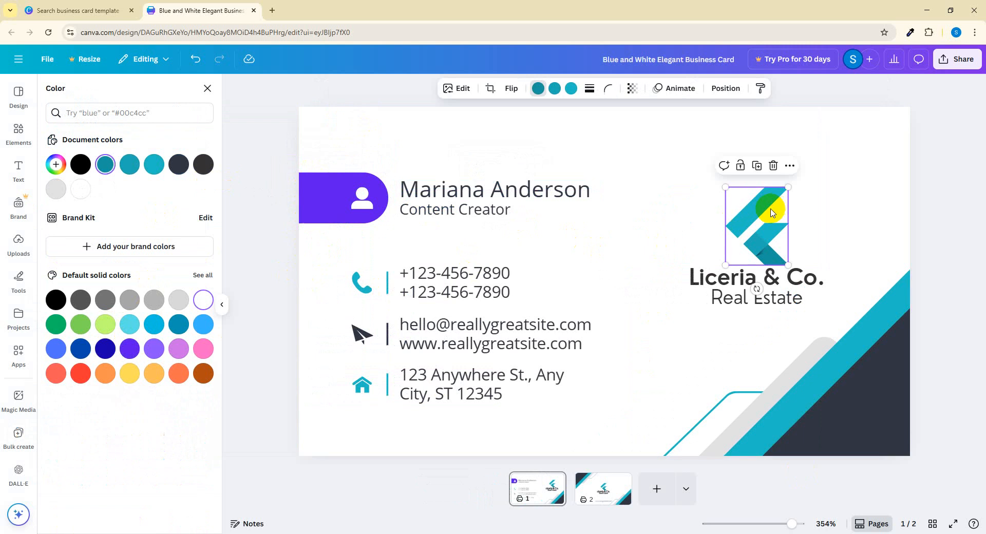
left_click(540, 92)
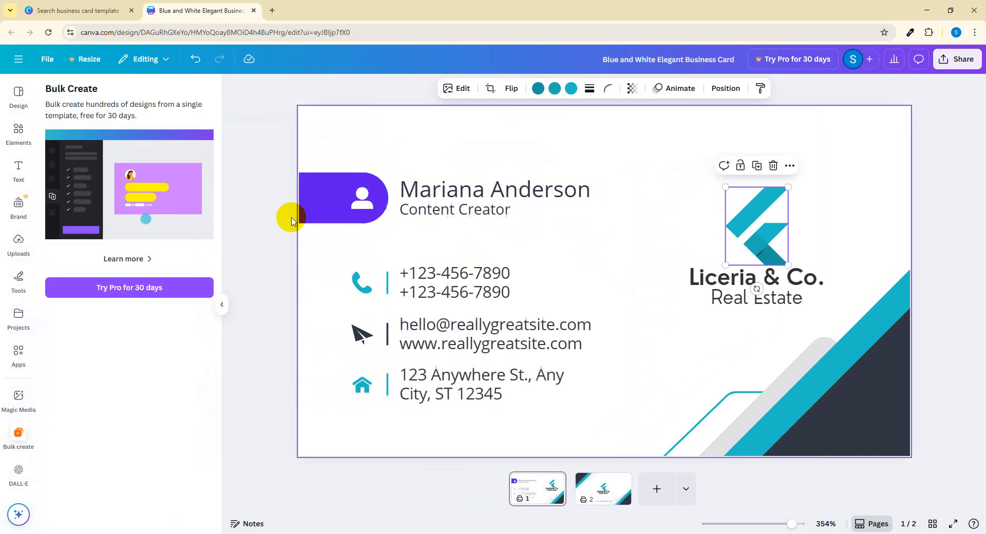
left_click(538, 88)
left_click(56, 189)
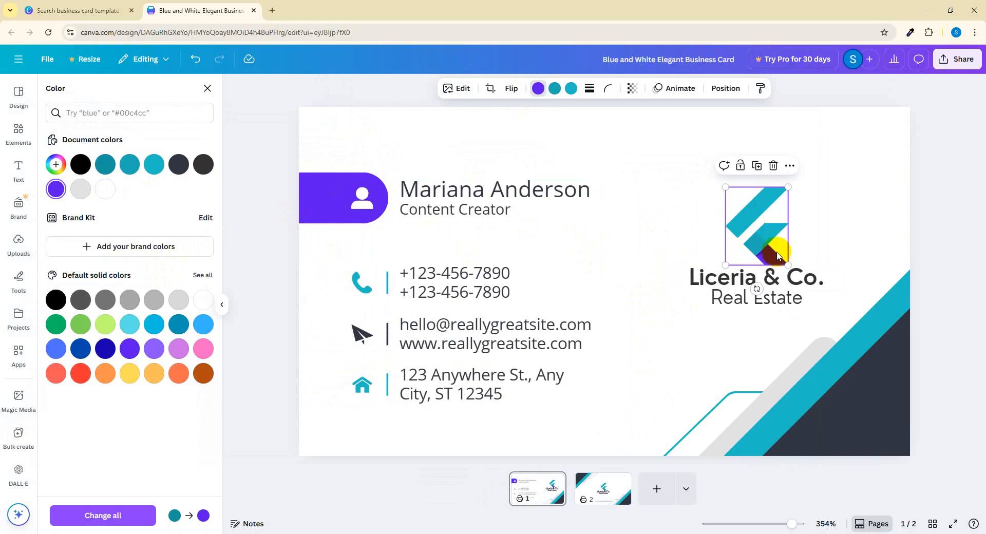
left_click(558, 91)
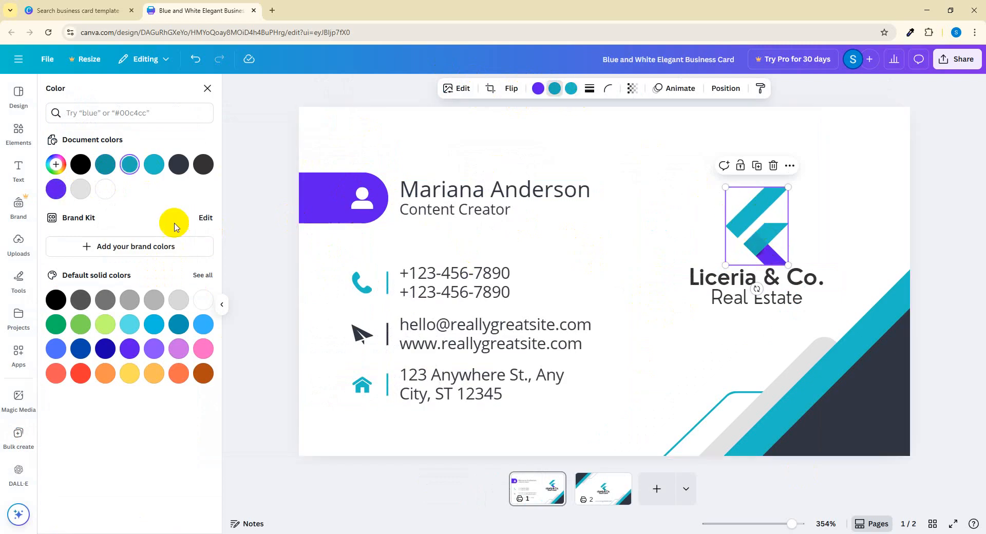
left_click(154, 349)
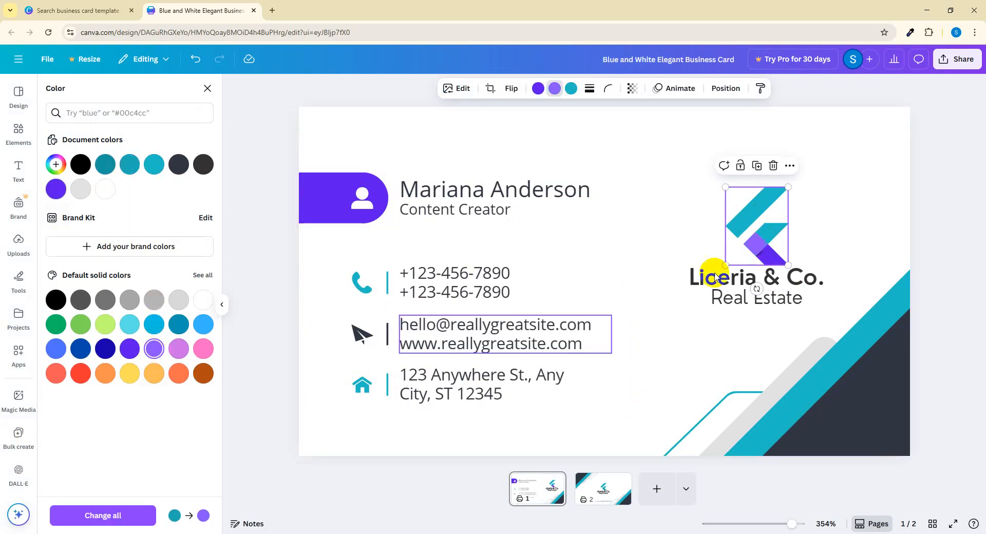
left_click(571, 89)
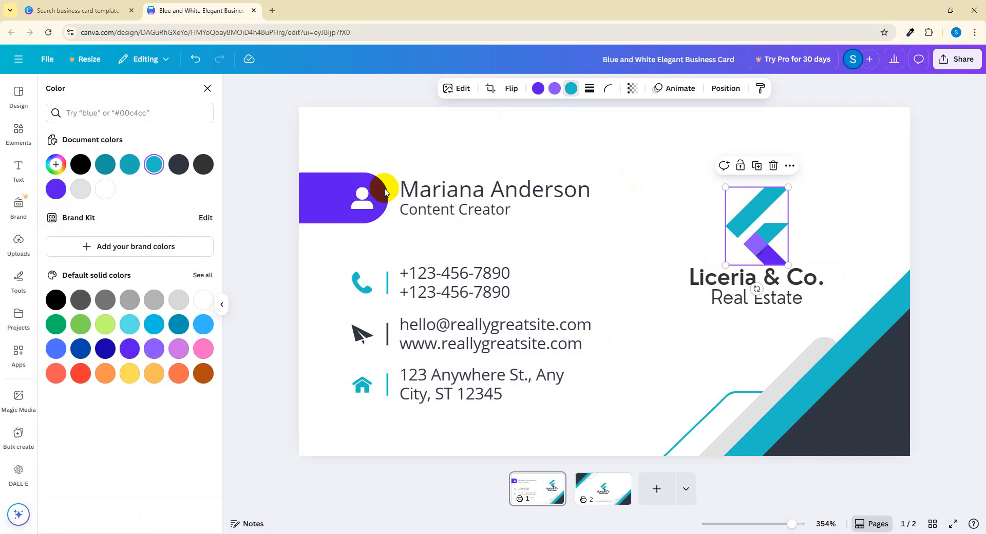
left_click(571, 88)
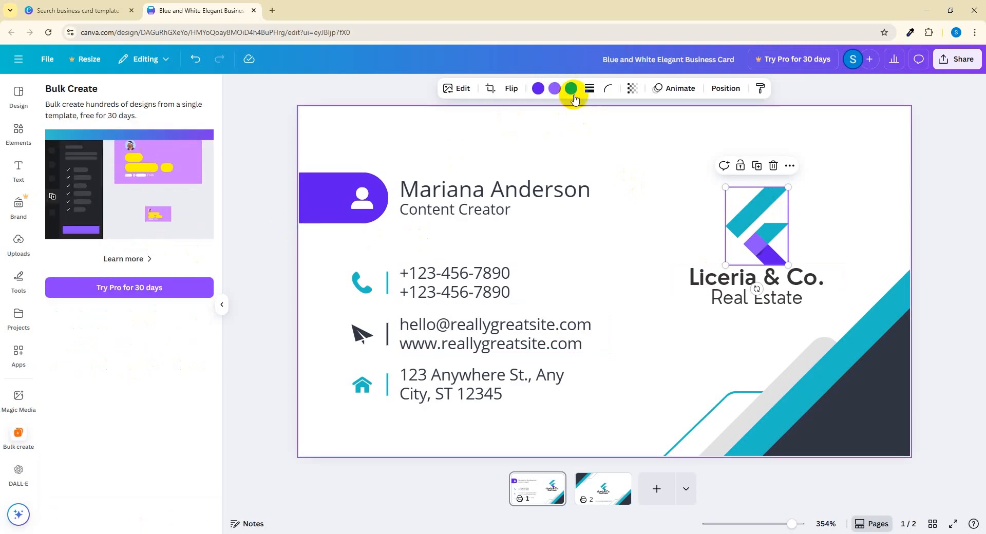
left_click(57, 189)
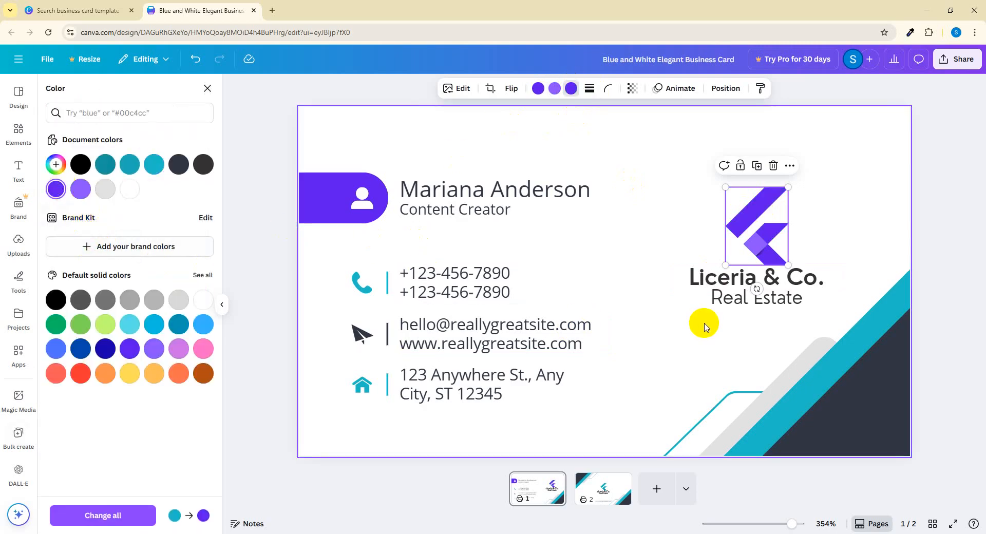
Recolor the dark triangle in the card's lower-right corner with the document's purple.
left_click(717, 374)
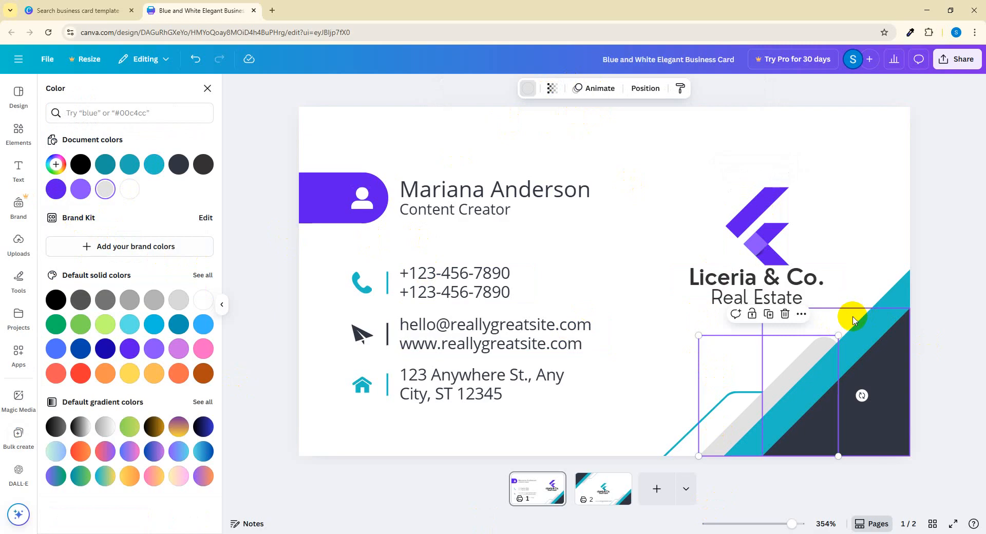
left_click(855, 364)
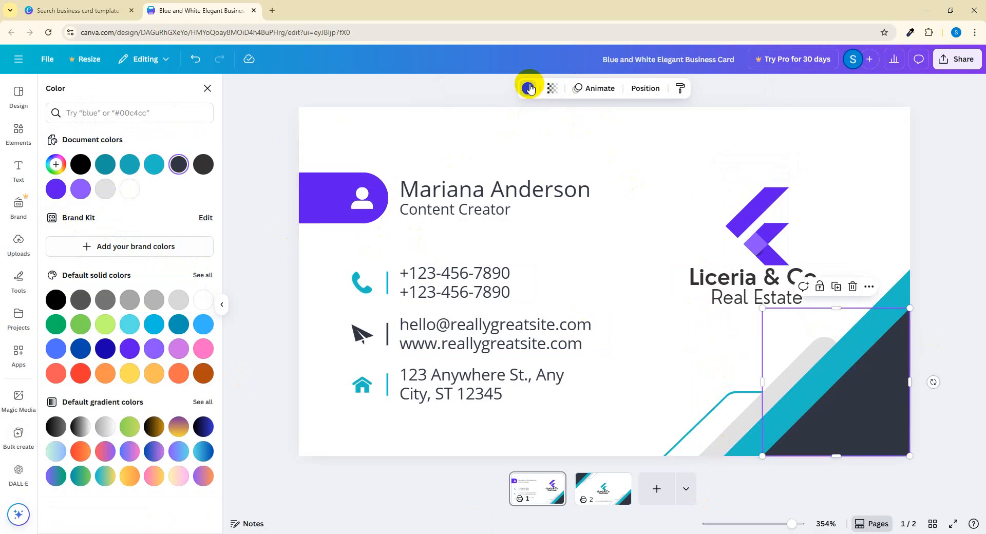
left_click(528, 88)
left_click(527, 88)
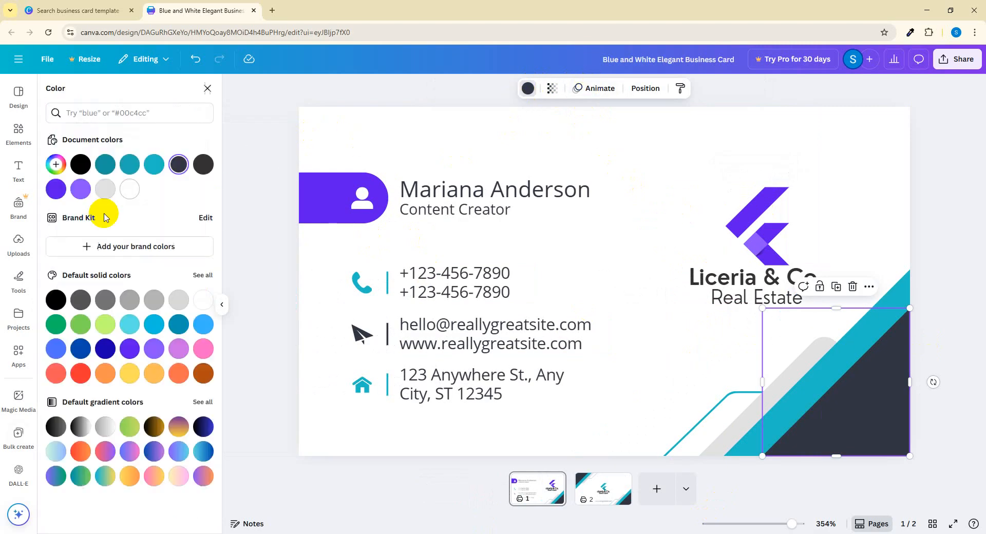
left_click(57, 190)
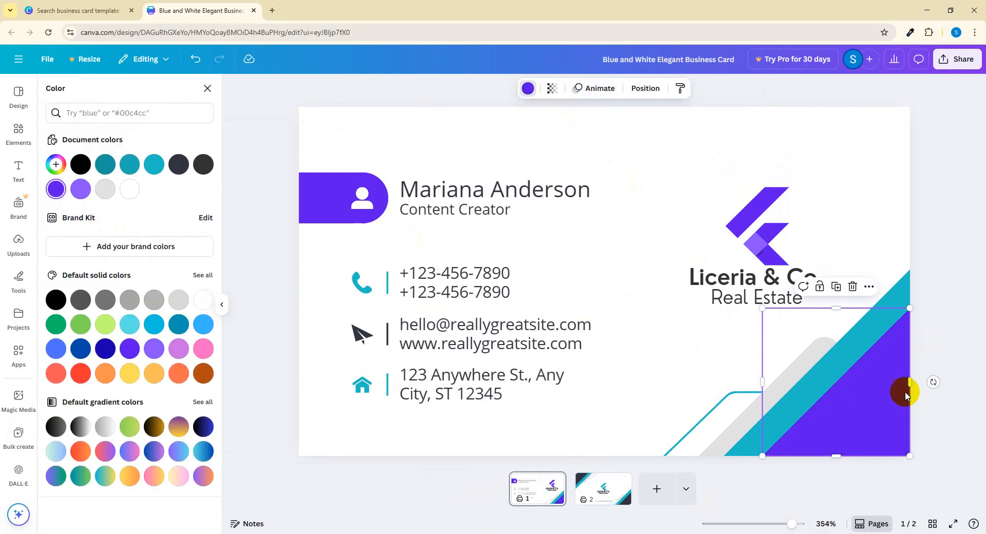
Recolor the teal triangle behind the purple corner triangle with the document's light purple.
left_click(893, 288)
left_click(529, 89)
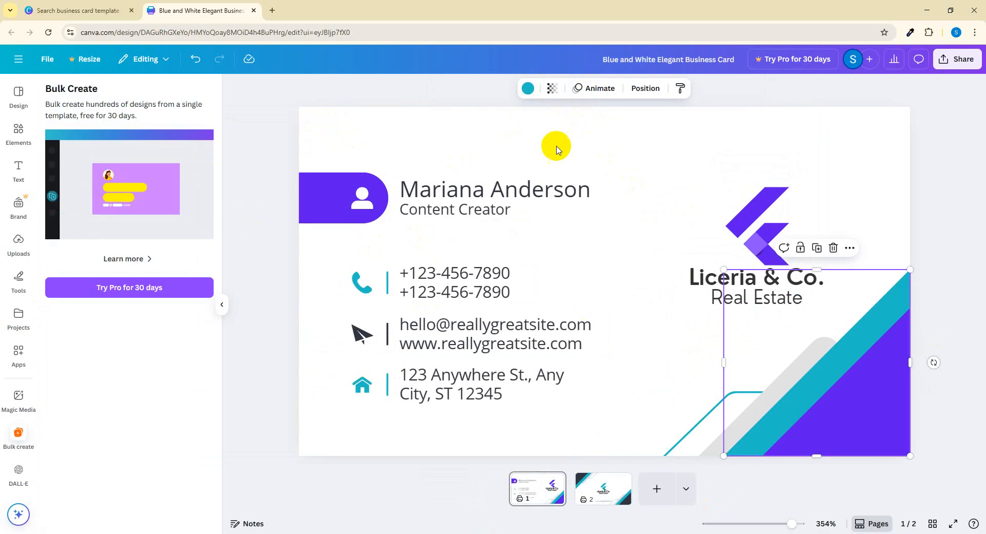
left_click(530, 88)
left_click(81, 189)
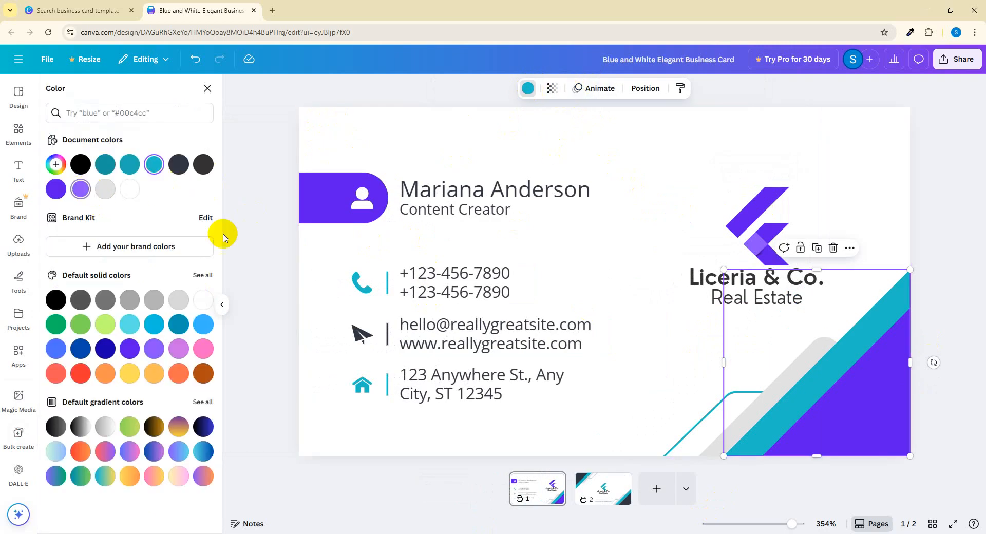
Try a blue fill on the gray diagonal shape beside the corner triangles and restore its light gray #e2e2e2.
left_click(709, 434)
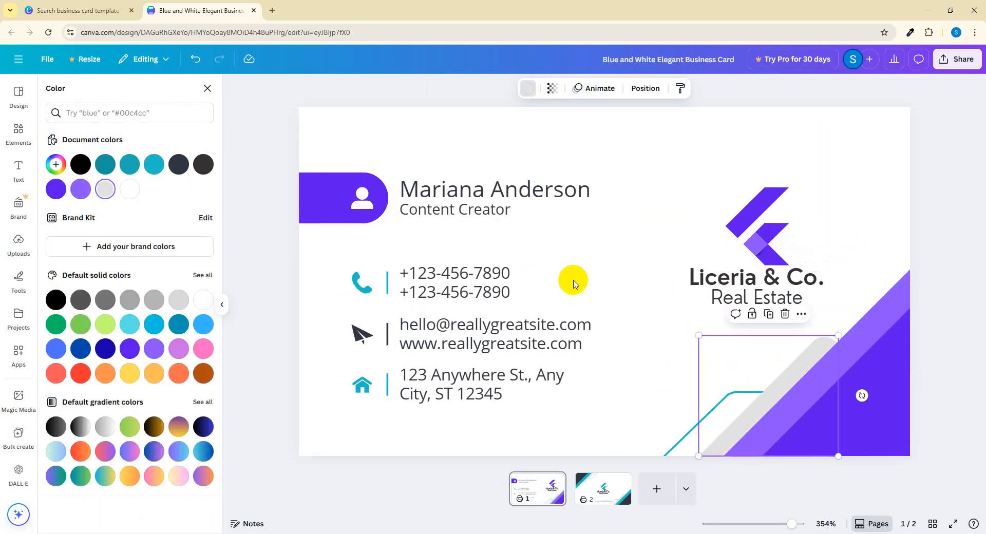
left_click(525, 89)
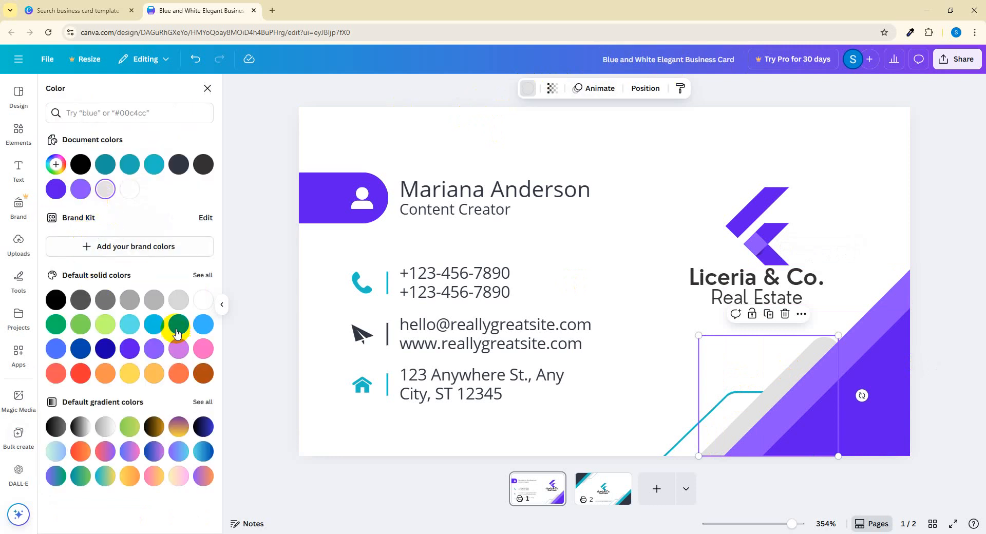
left_click(178, 327)
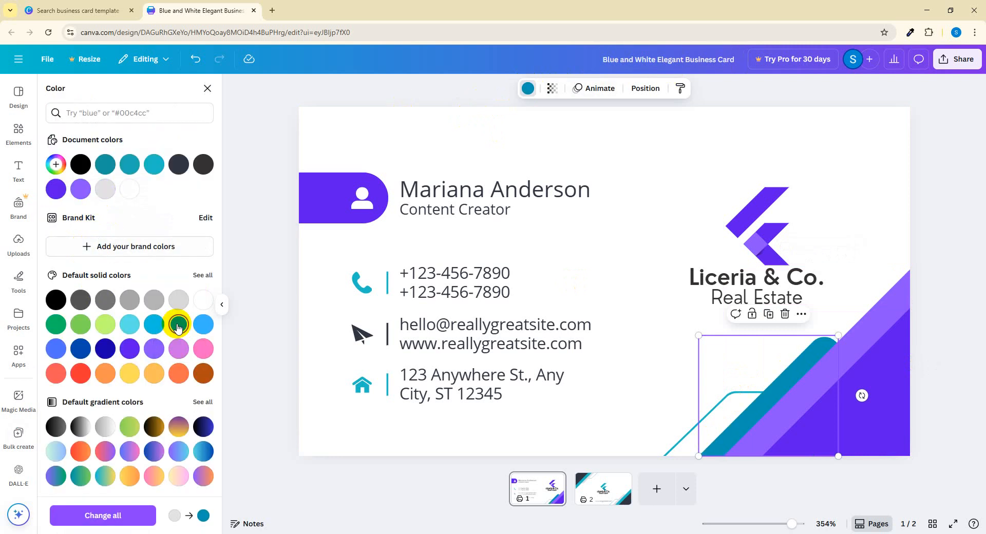
left_click(128, 189)
left_click(105, 196)
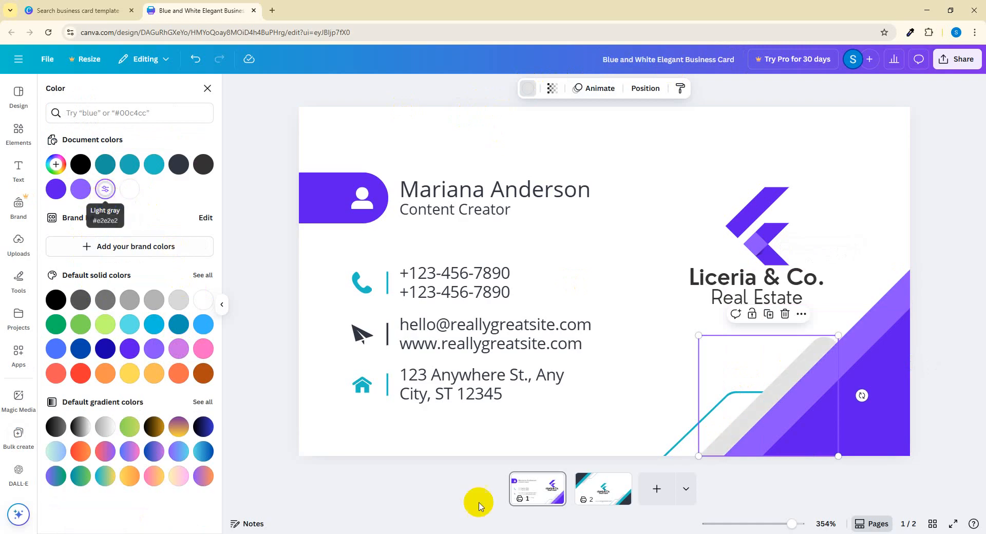
Recolor the thin teal outline beside the gray diagonal shape purple and deselect it.
left_click(670, 443)
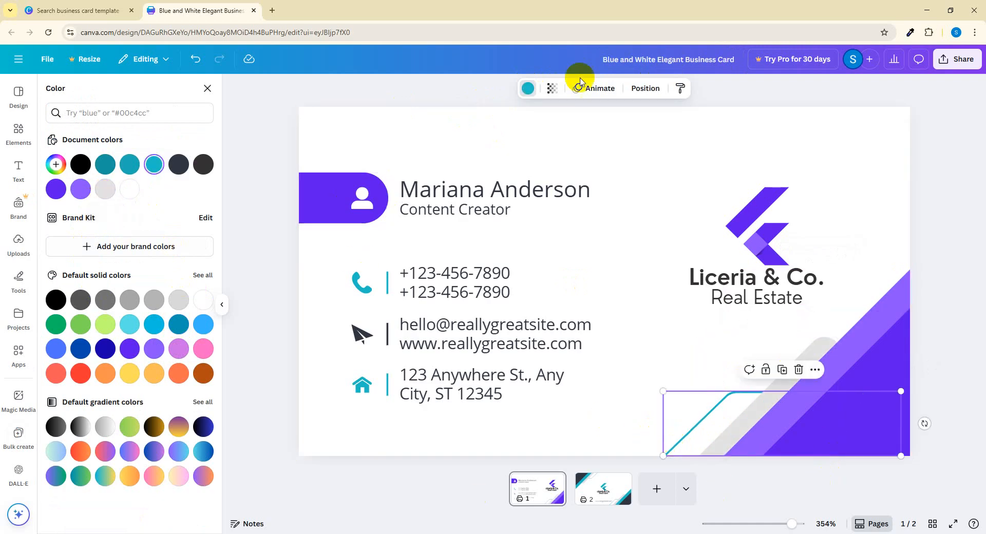
left_click(522, 89)
left_click(530, 93)
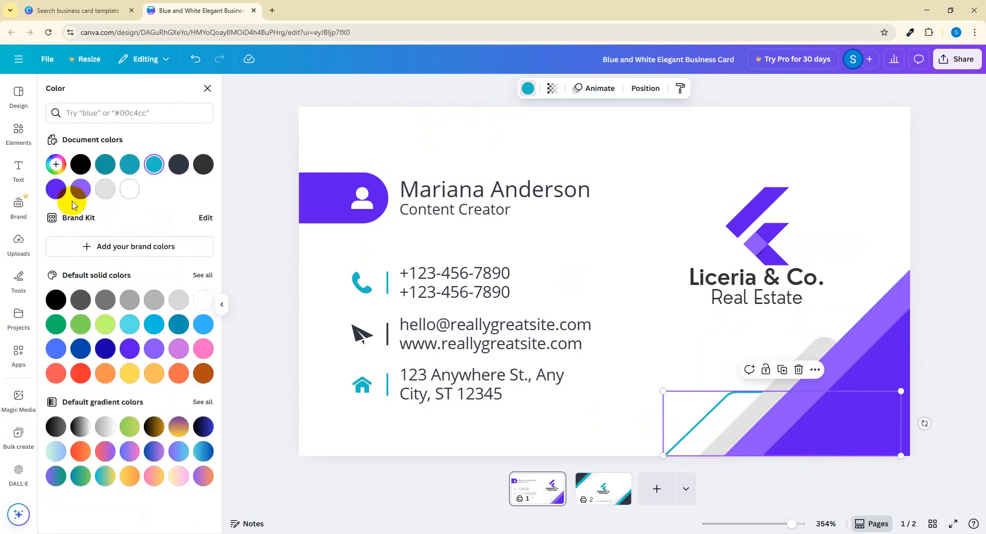
left_click(56, 190)
left_click(612, 269)
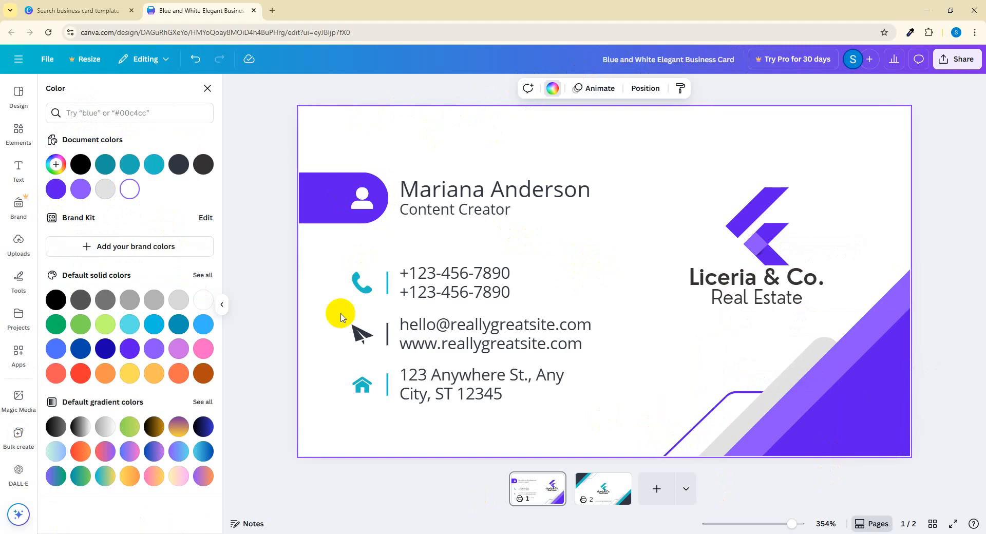
Recolor the phone icon beside the contact numbers with the document's purple.
left_click(361, 287)
left_click(554, 89)
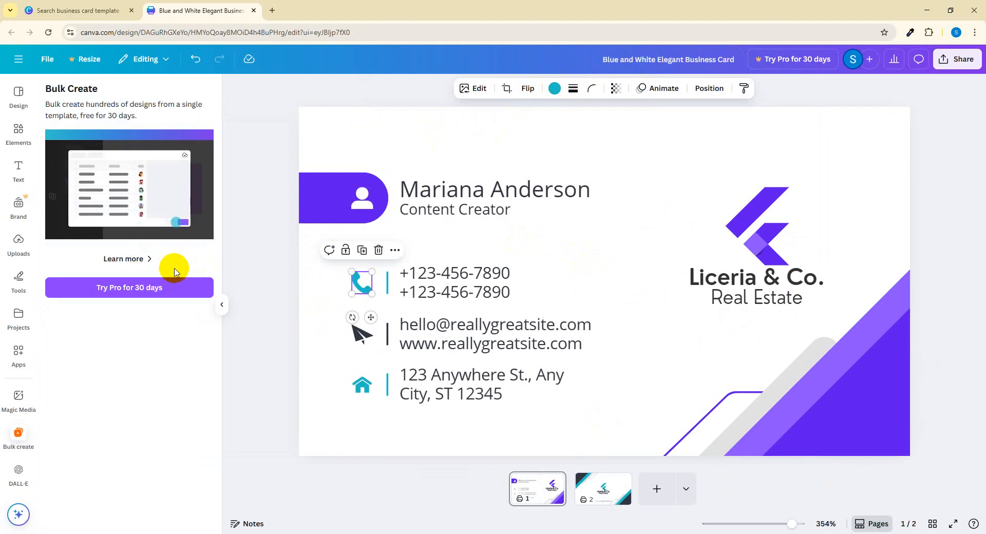
left_click(572, 89)
left_click(555, 88)
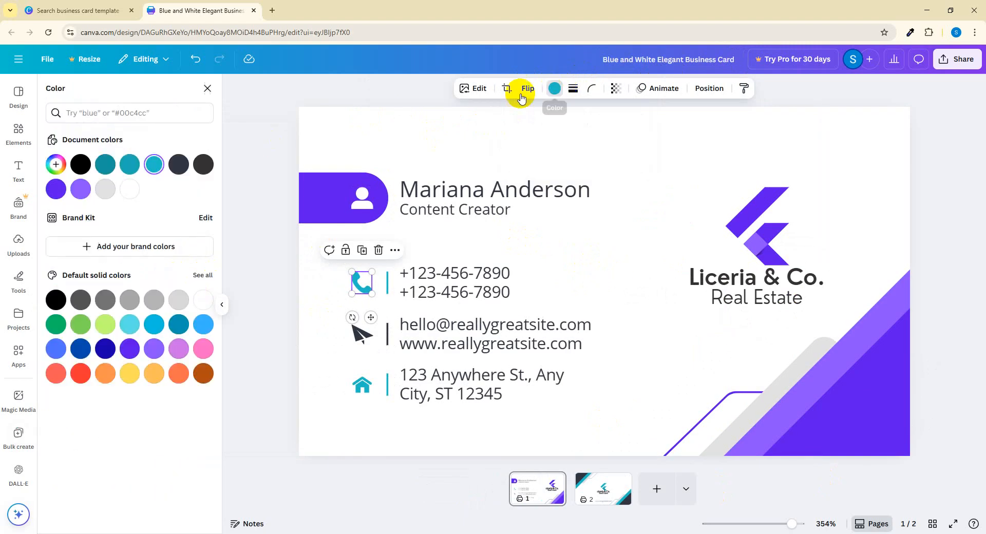
left_click(56, 189)
Recolor the house icon beside the address with the document's purple for the body and light purple for the roof.
left_click(361, 385)
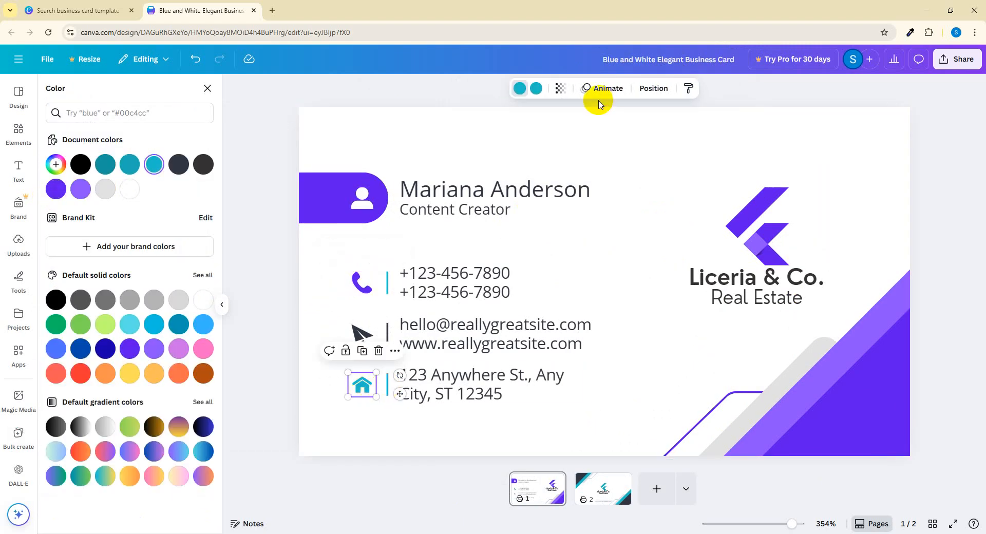
left_click(534, 91)
left_click(81, 188)
left_click(56, 189)
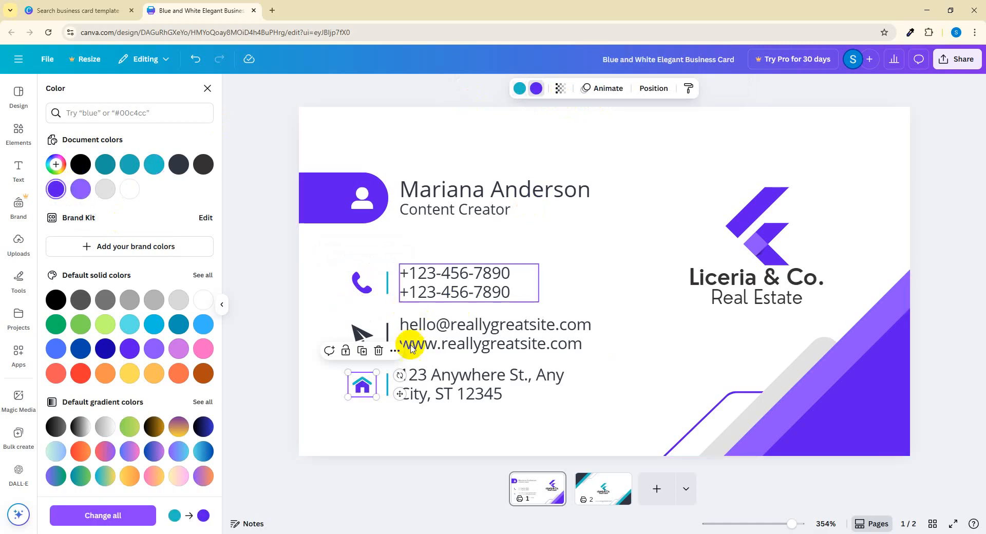
left_click(389, 377)
left_click(361, 382)
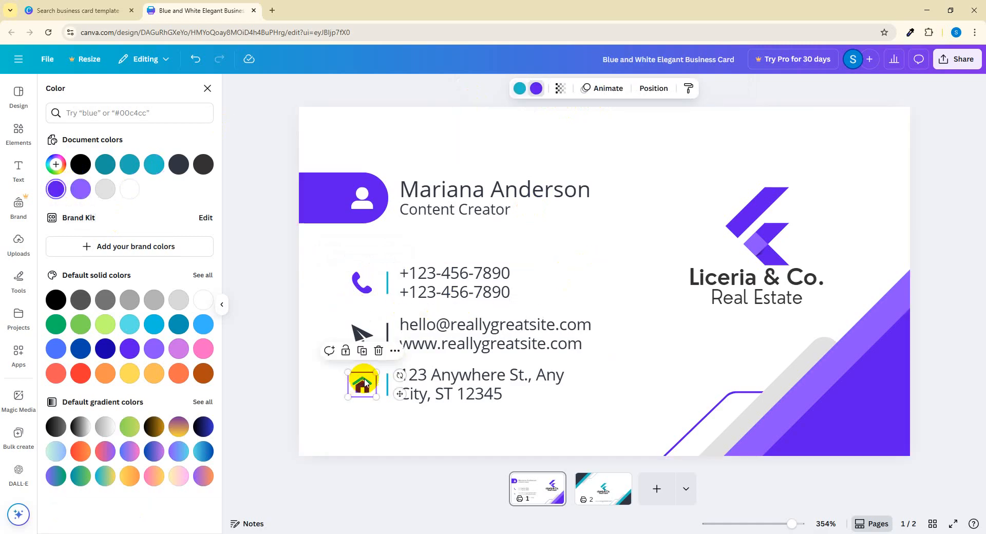
left_click(521, 90)
left_click(81, 189)
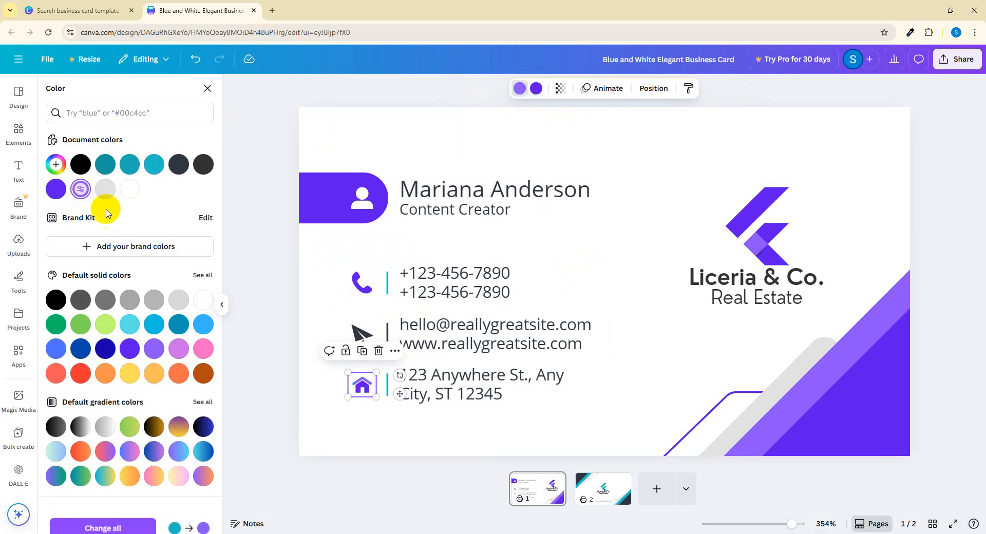
Try lime green on the paper plane icon, settle on light orange and deselect it.
left_click(342, 343)
left_click(362, 335)
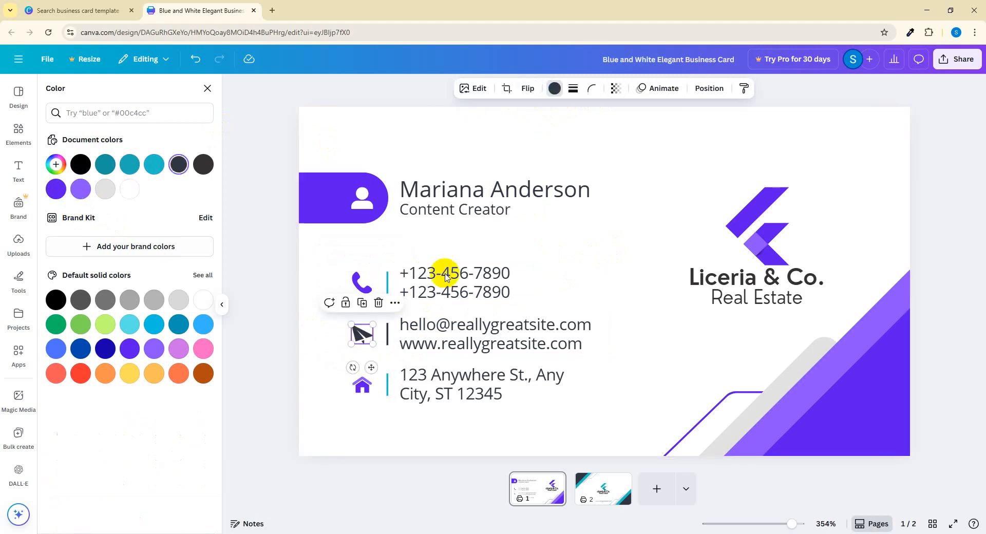
left_click(556, 91)
left_click(555, 88)
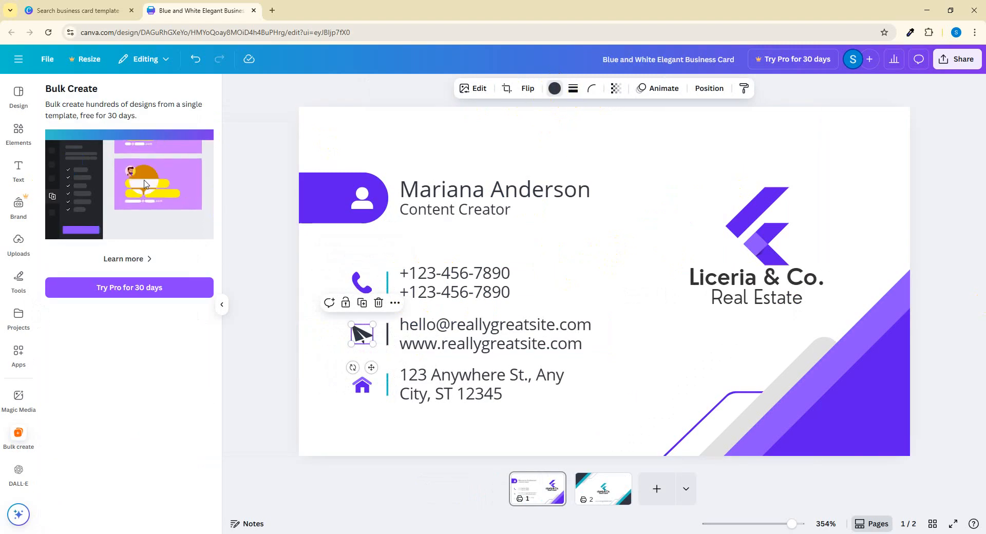
left_click(105, 324)
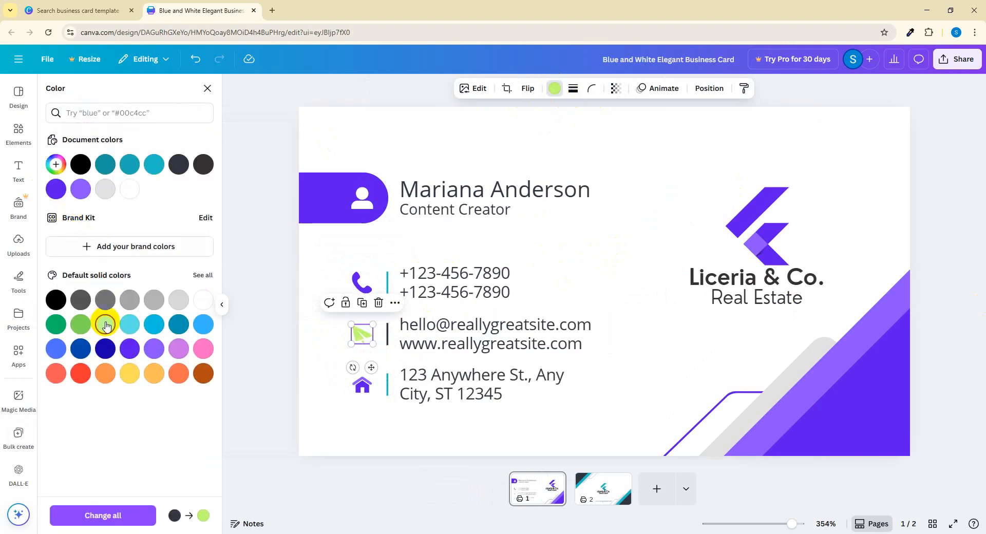
left_click(154, 374)
left_click(488, 435)
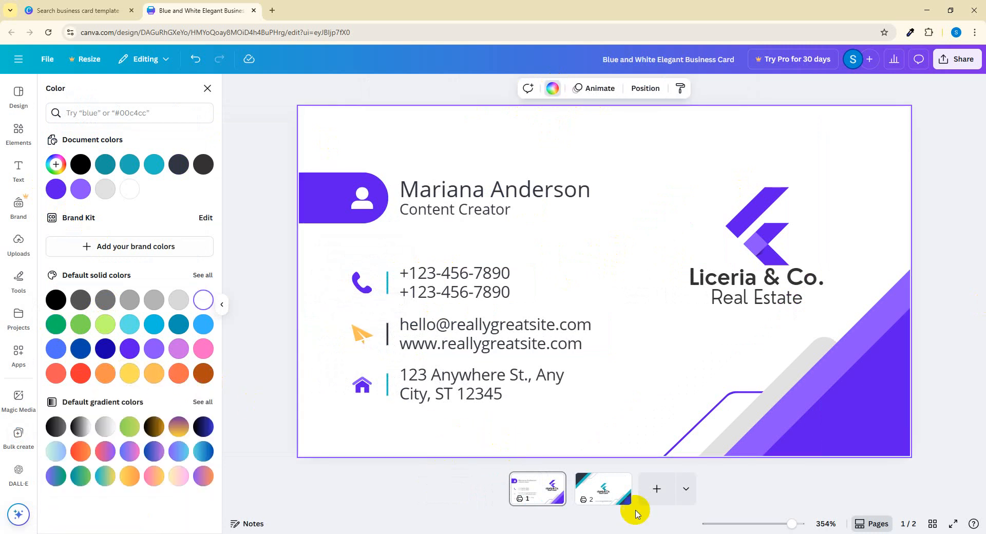
Recolor the upper bars of the card's logo yellow and deselect the logo.
left_click(746, 254)
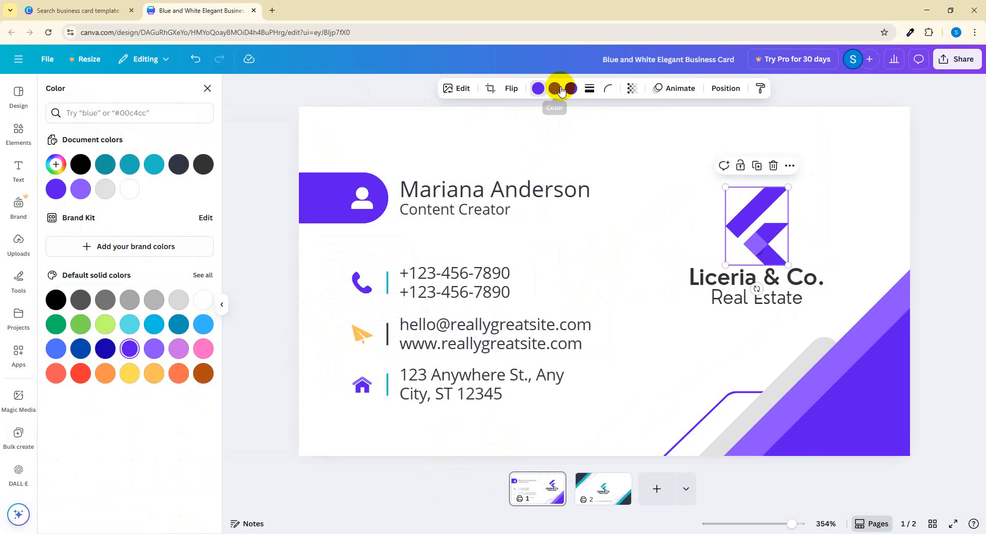
left_click(130, 373)
left_click(678, 342)
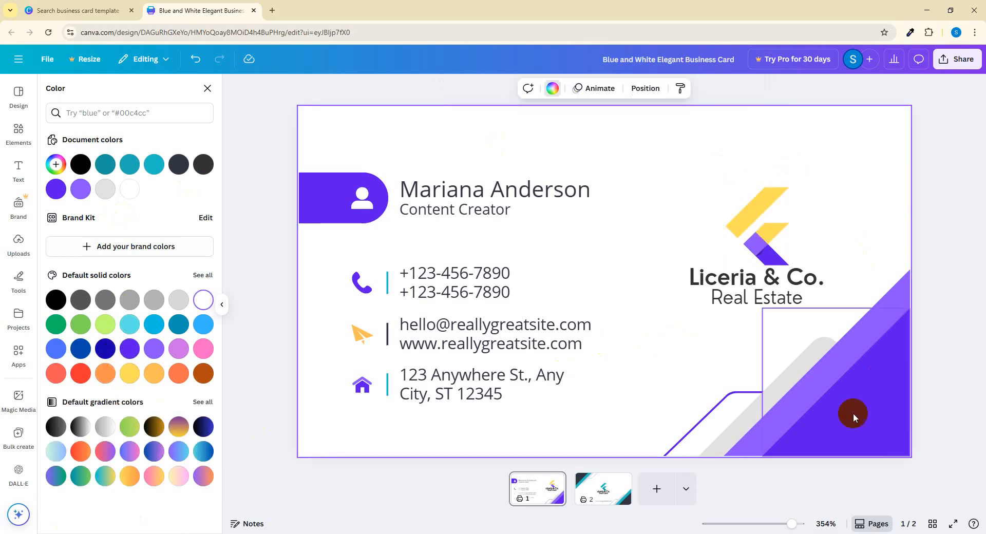
Select the three vertical divider lines beside the contact details together and recolor them with the document's purple.
left_click(388, 286)
left_click(363, 266)
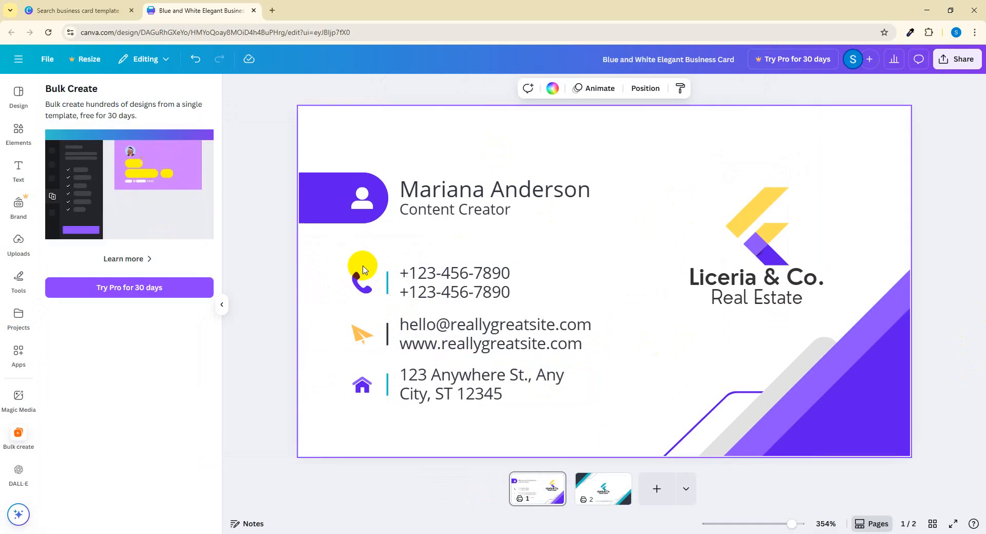
left_click(388, 394)
left_click(478, 90)
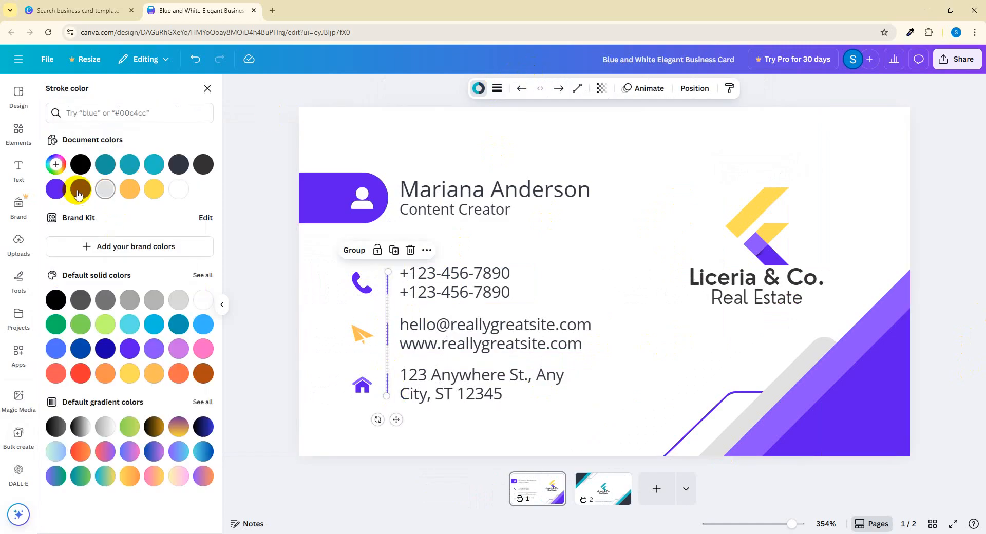
left_click(651, 216)
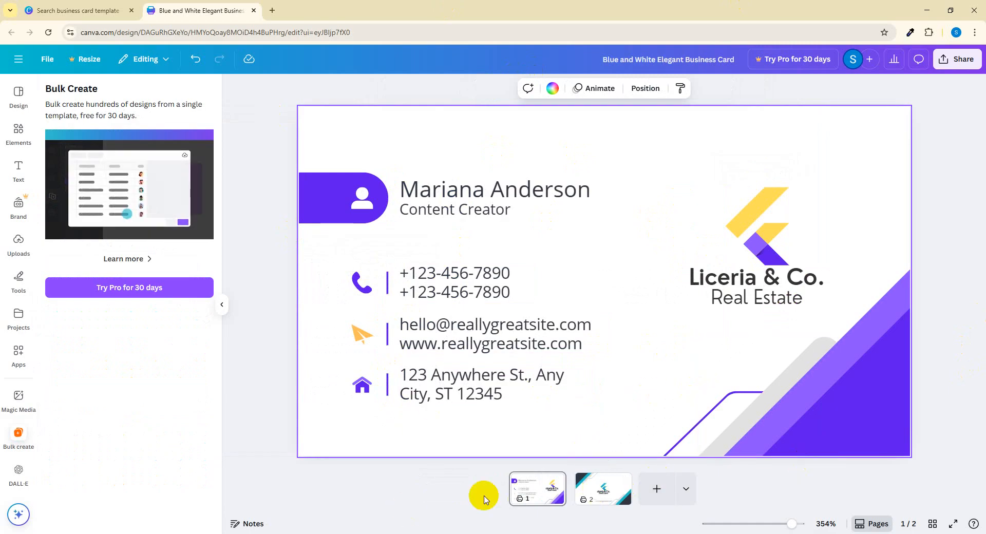
left_click(594, 486)
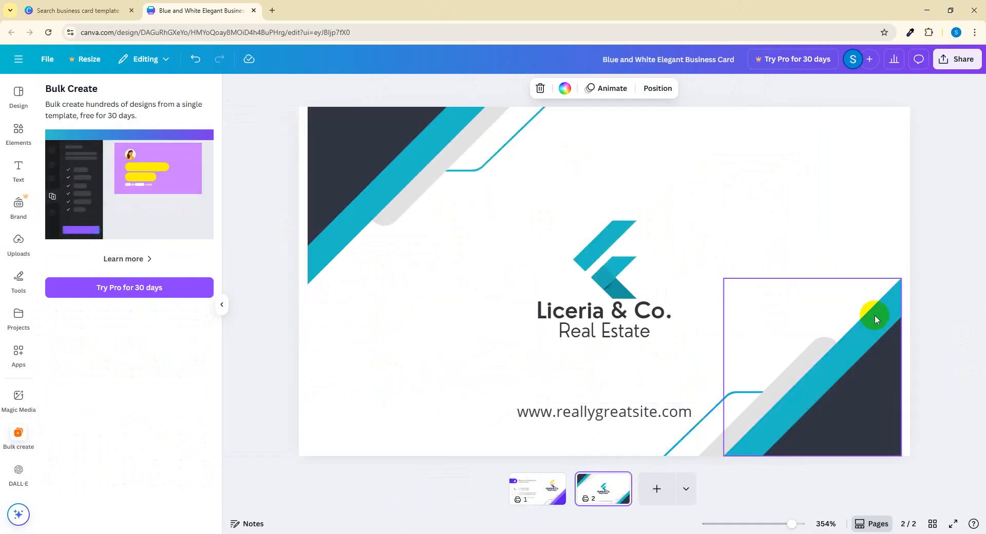
left_click(524, 488)
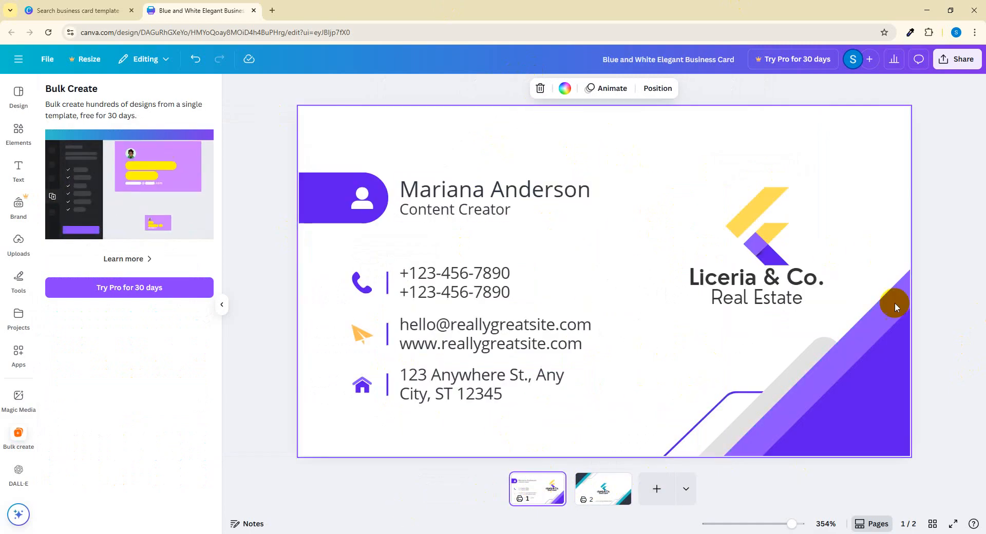
left_click(878, 338)
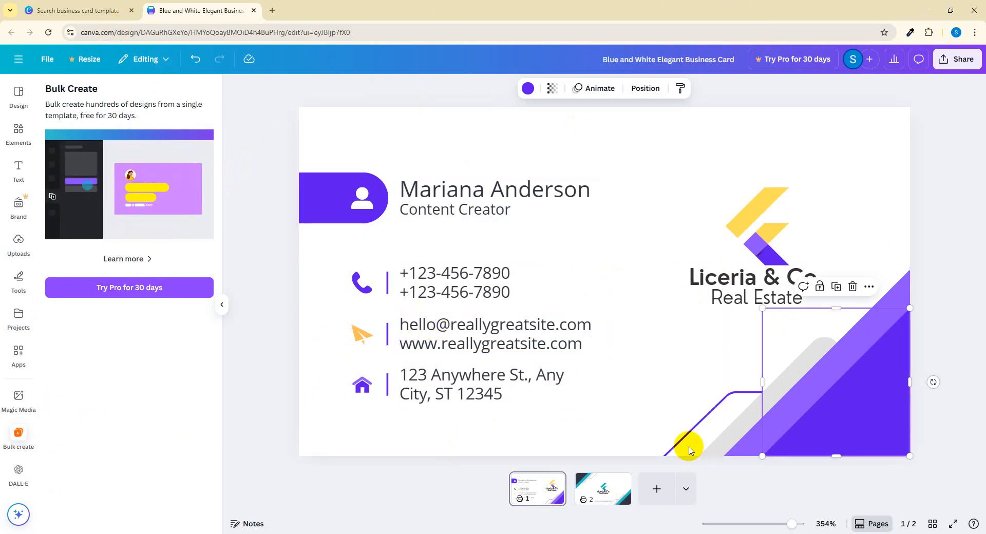
left_click(649, 262)
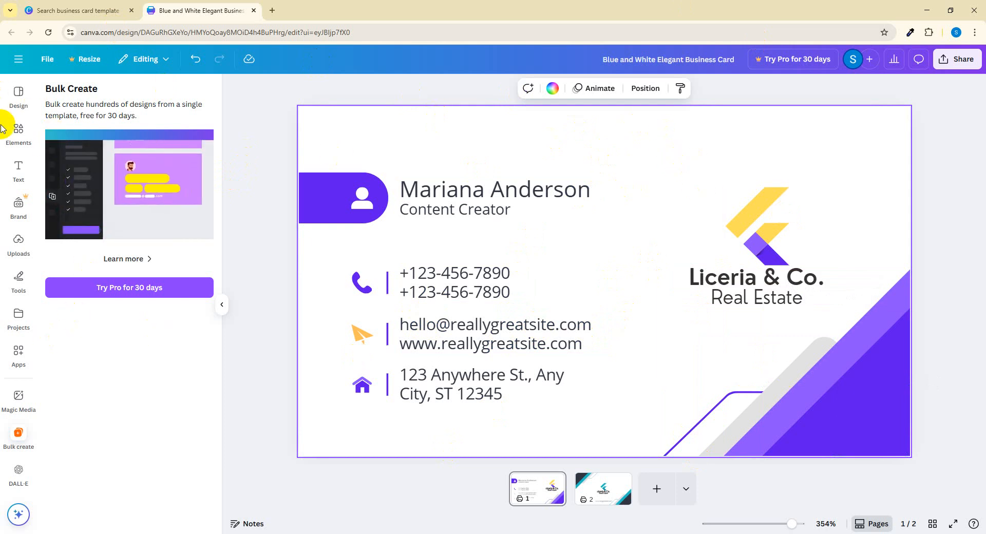
Search the elements library for "pattern" and show all graphics results.
left_click(21, 135)
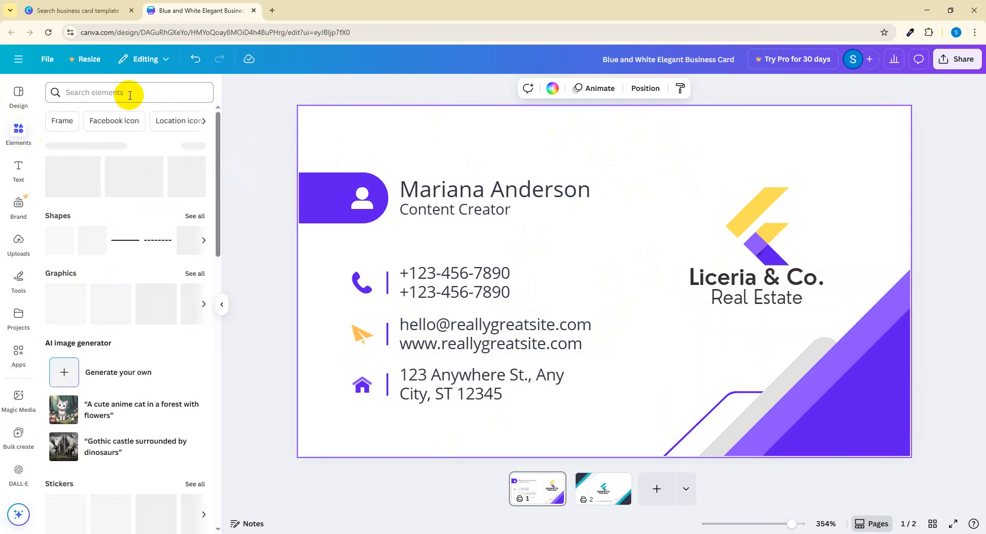
left_click(130, 95)
type("[a")
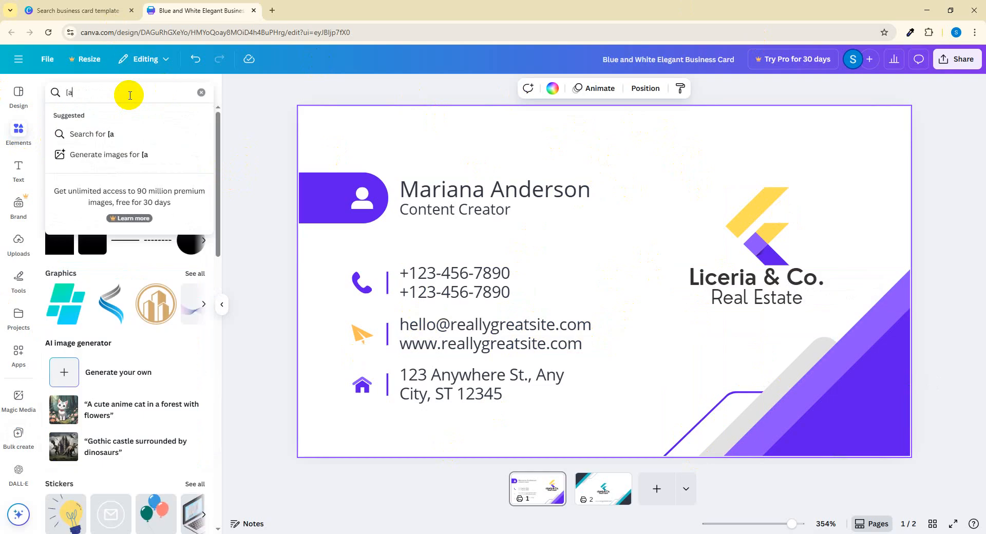
key("BackSpace")
key("BackSpace")
type("pa")
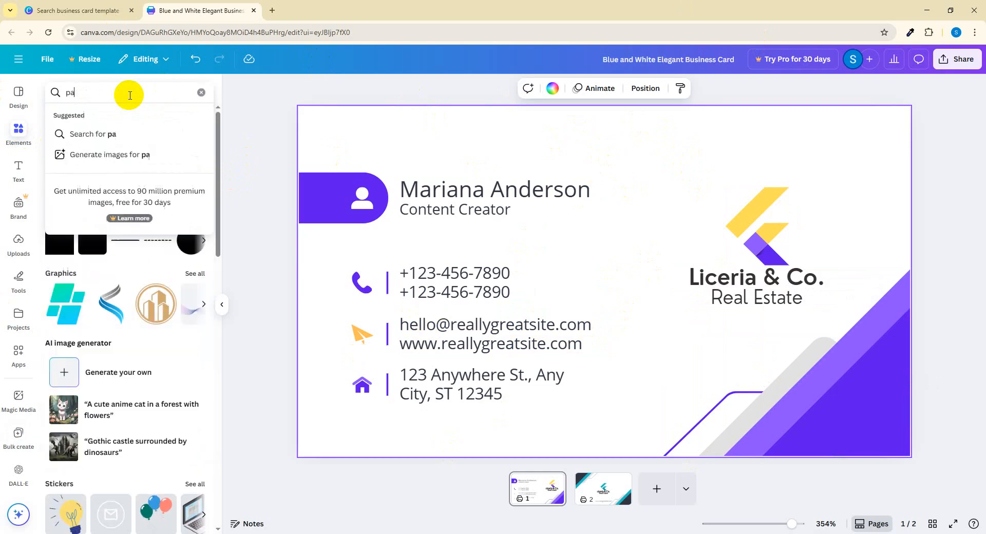
type("ttern")
key("Return")
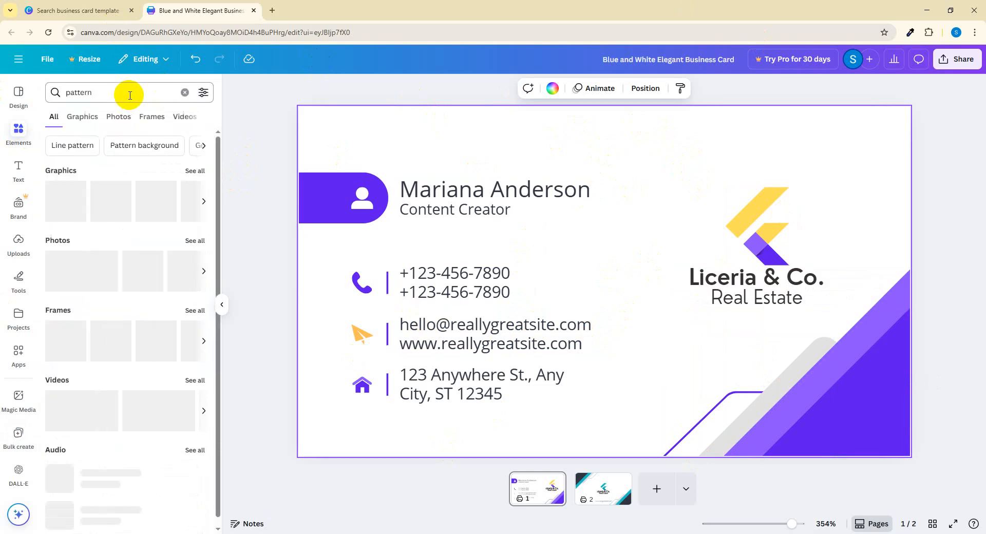
left_click(193, 175)
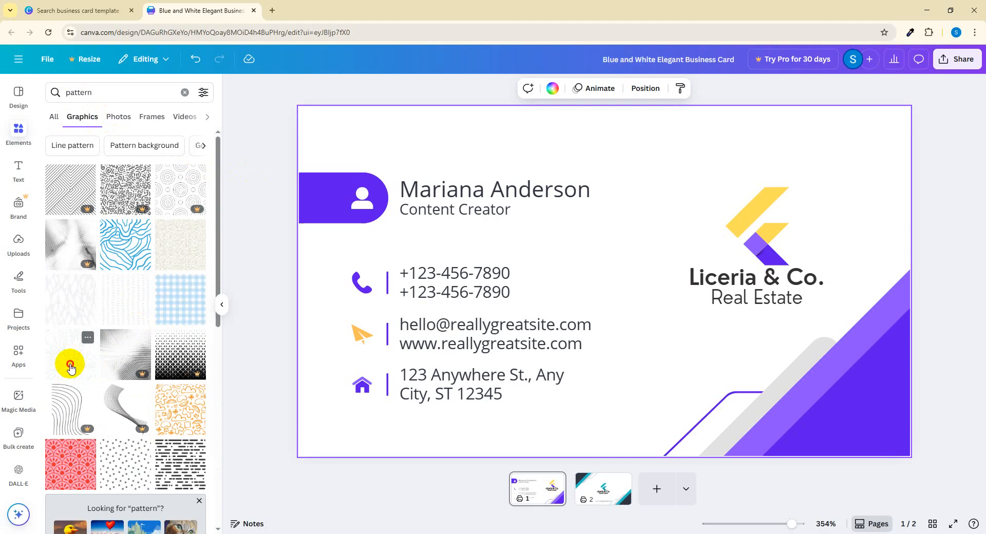
Add the pale dashed-line pattern graphic to the card's front and enlarge it until it covers the whole card.
left_click_drag(70, 365, 314, 119)
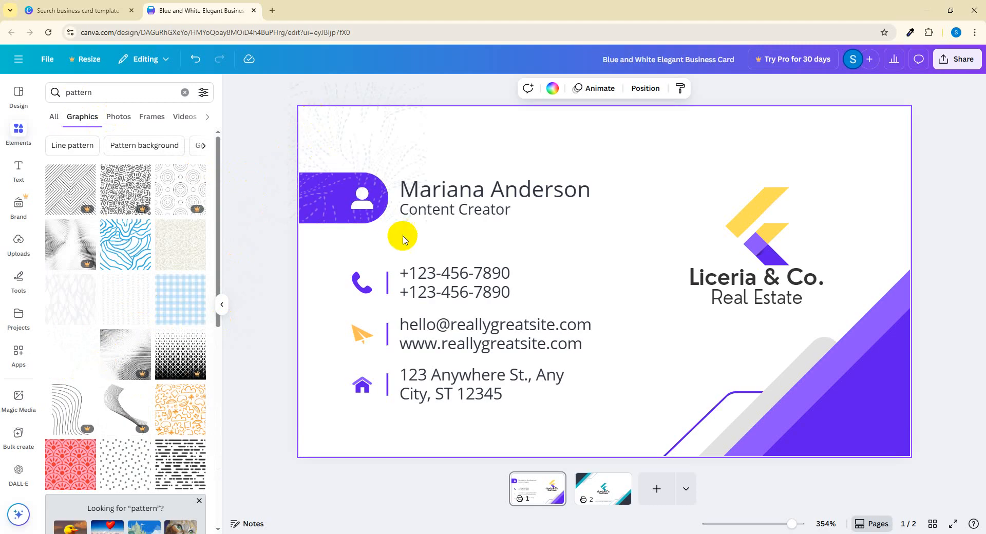
left_click_drag(498, 319, 508, 351)
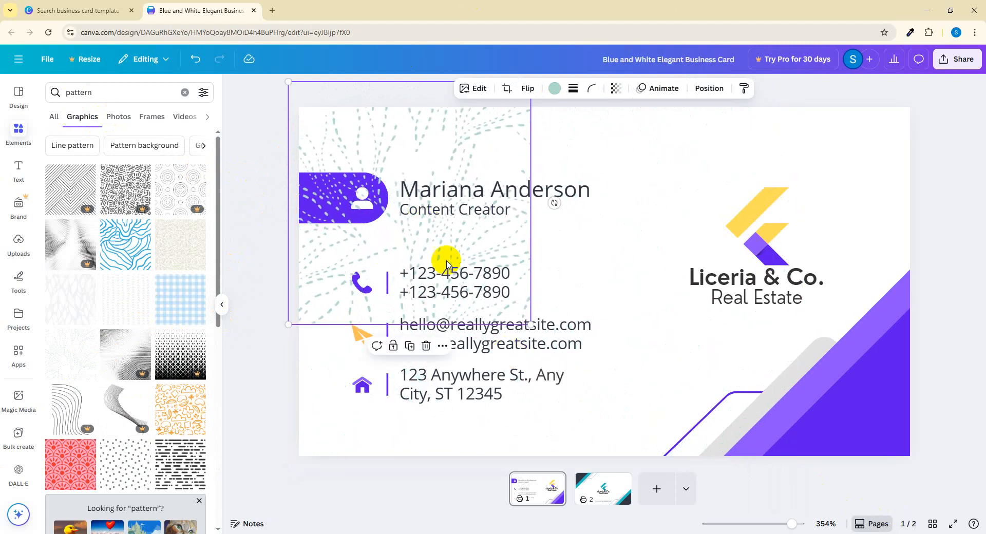
left_click_drag(531, 324, 836, 464)
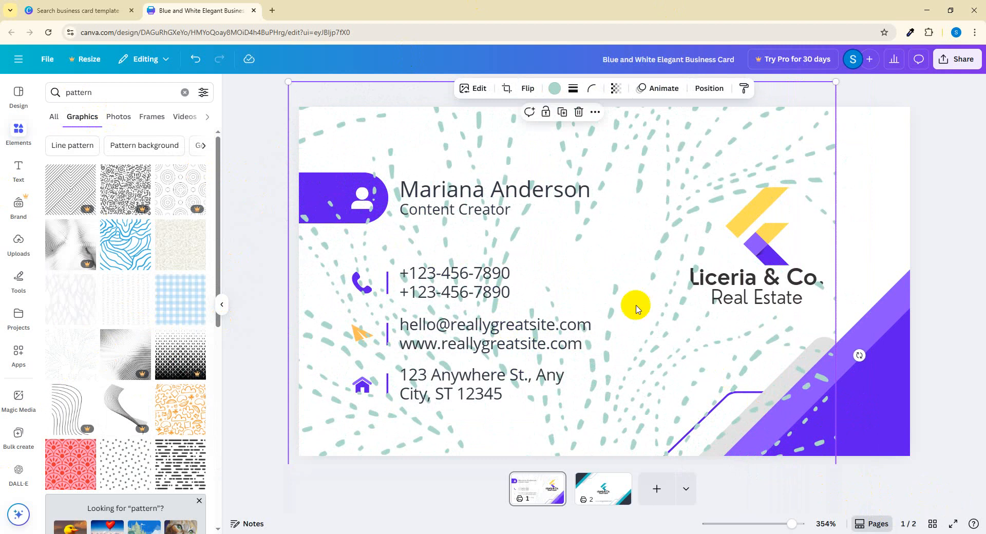
scroll(591, 250, "down", 2)
scroll(594, 291, "down", 3)
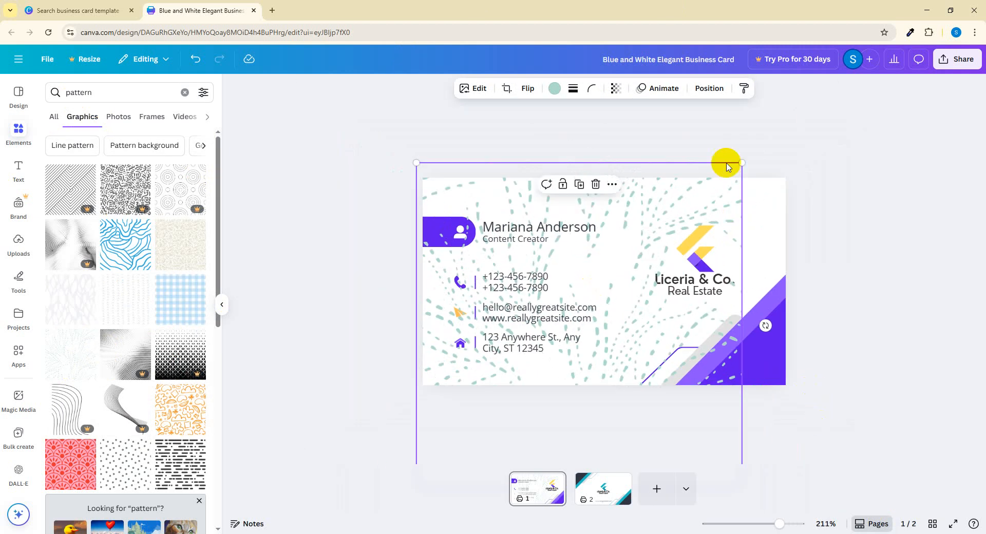
left_click_drag(740, 164, 822, 132)
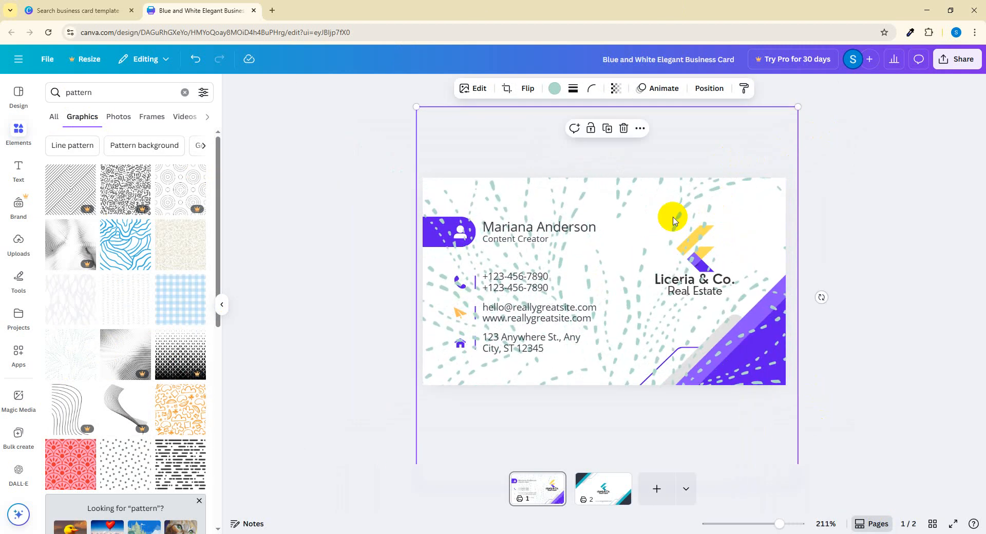
Send the dashed pattern to the back, behind the card's text, icons and corner shapes.
right_click(646, 226)
mouse_move(708, 353)
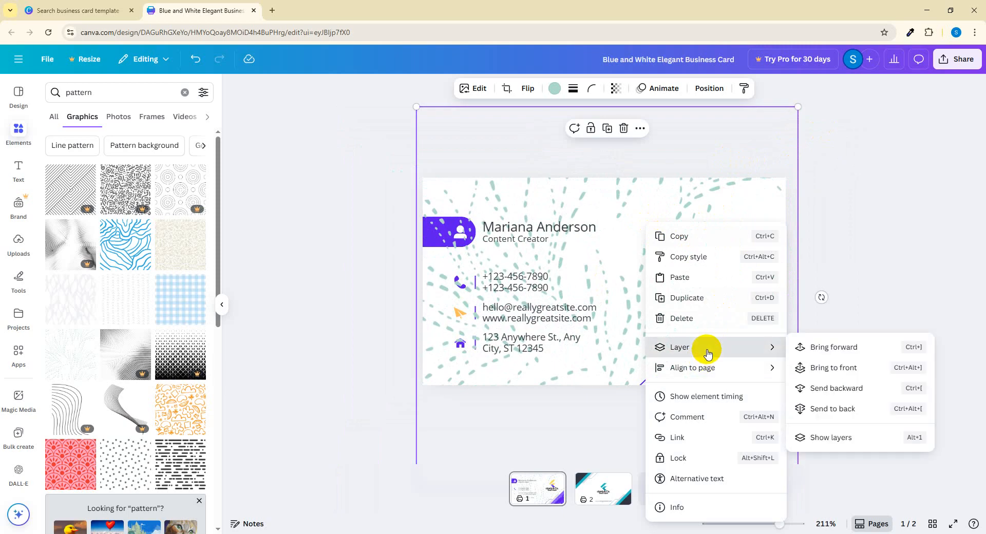
left_click(830, 409)
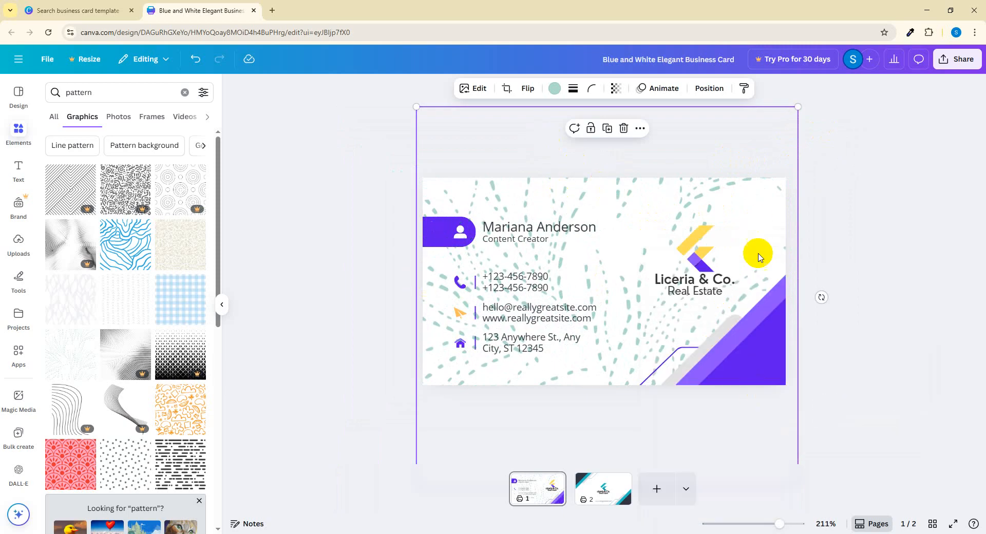
Lower the dashed pattern's transparency value so it becomes a faint background.
left_click(553, 92)
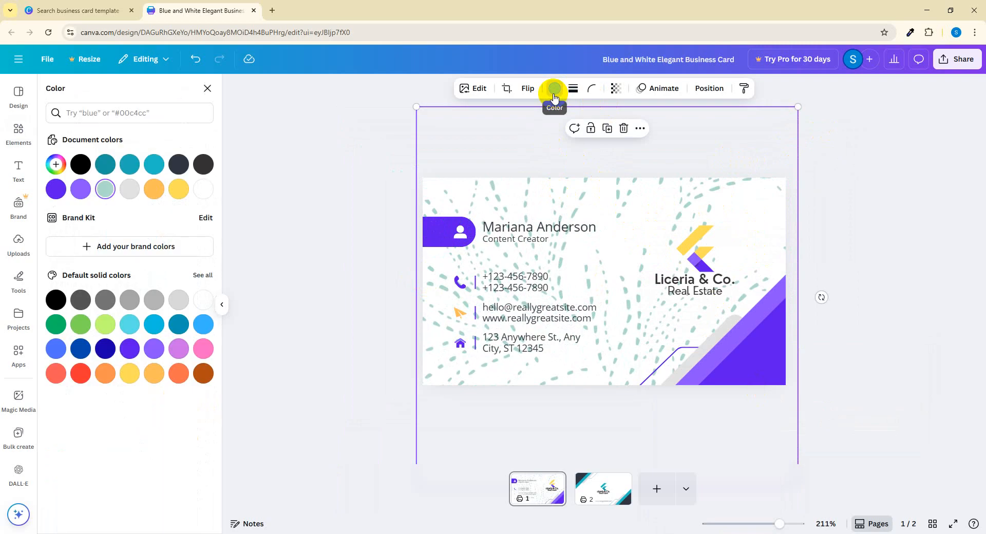
left_click(554, 94)
left_click(616, 88)
left_click_drag(603, 131, 564, 134)
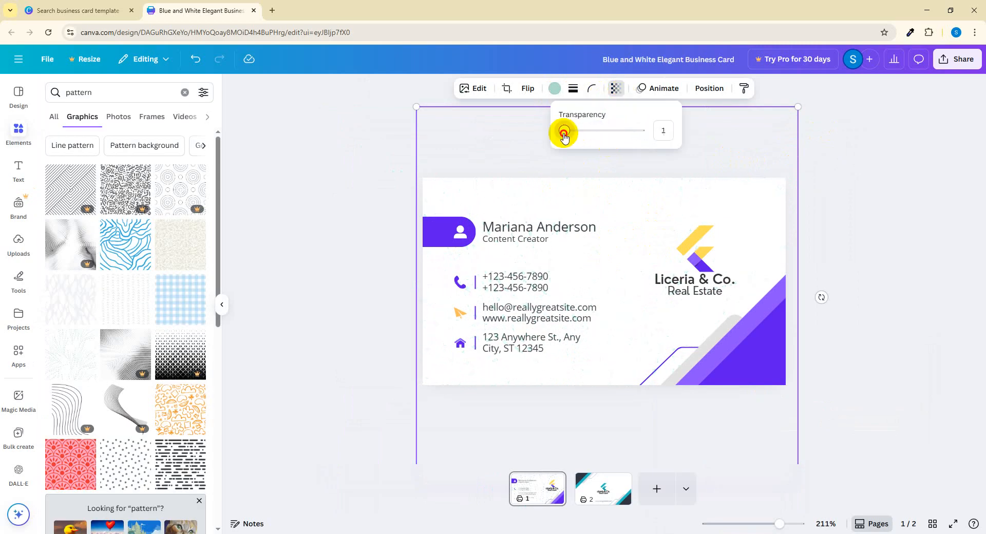
Recolor the dashed background pattern with the document's purple, deselect it and select it again.
left_click(555, 92)
left_click(55, 189)
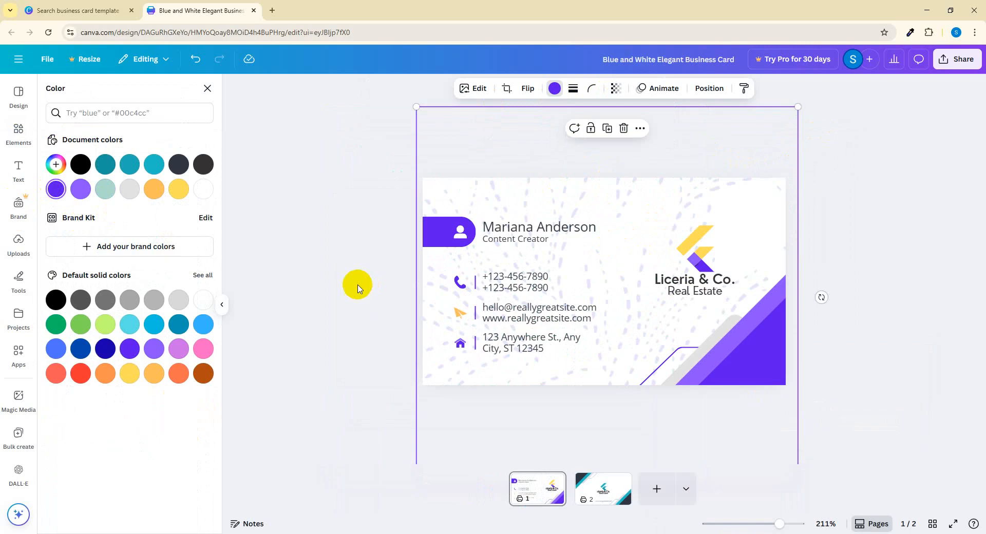
left_click(352, 280)
left_click(589, 178)
left_click(616, 211)
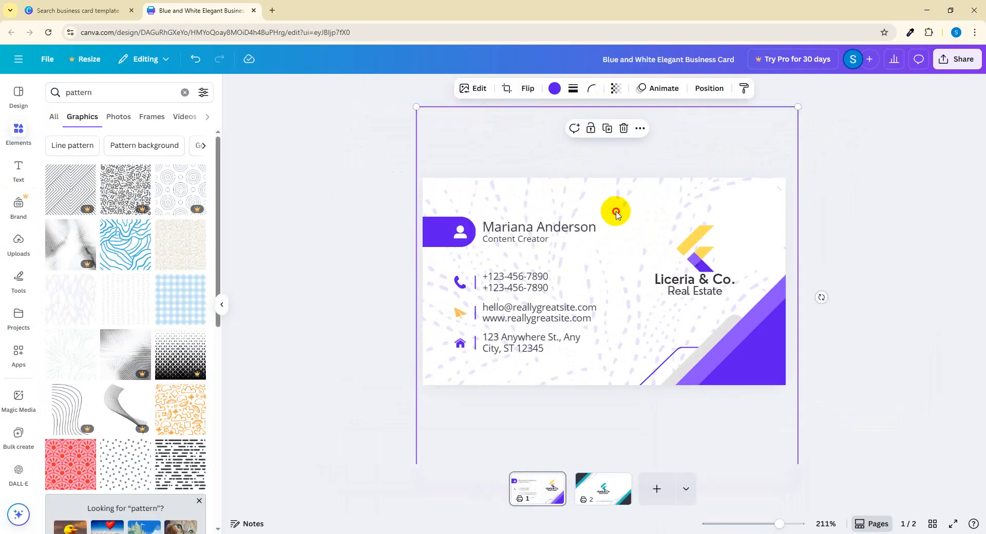
Set the dashed background pattern's transparency value to 5 and deselect it.
left_click(611, 98)
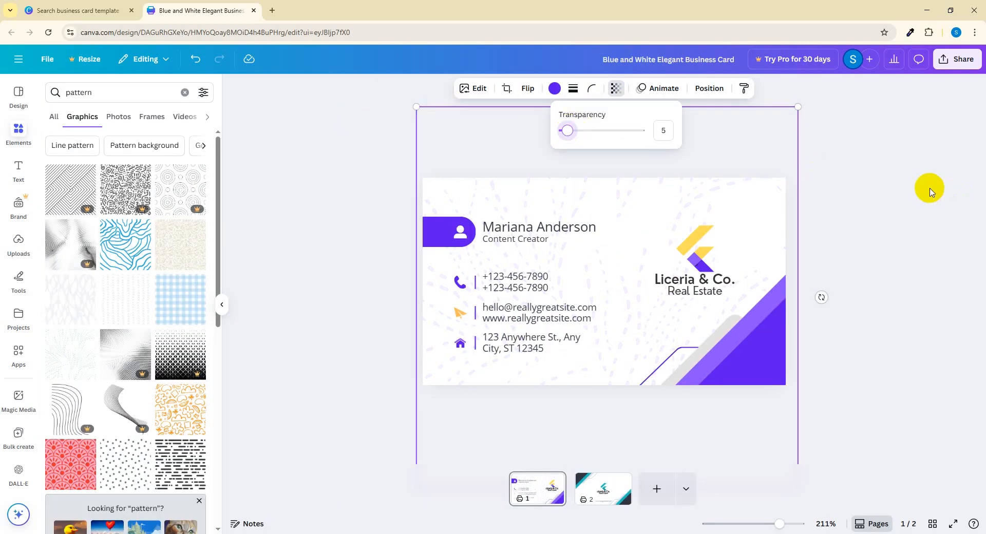
left_click(854, 205)
left_click(861, 235)
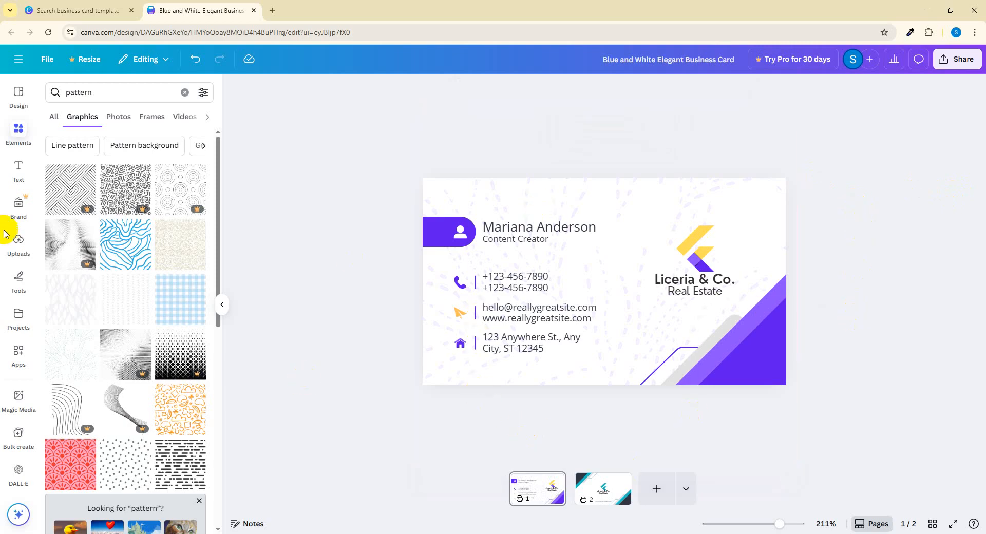
Add the light-blue gingham pattern across the whole front of the card and send it behind all other elements.
scroll(143, 308, "down", 3)
scroll(161, 265, "up", 3)
left_click_drag(176, 287, 397, 248)
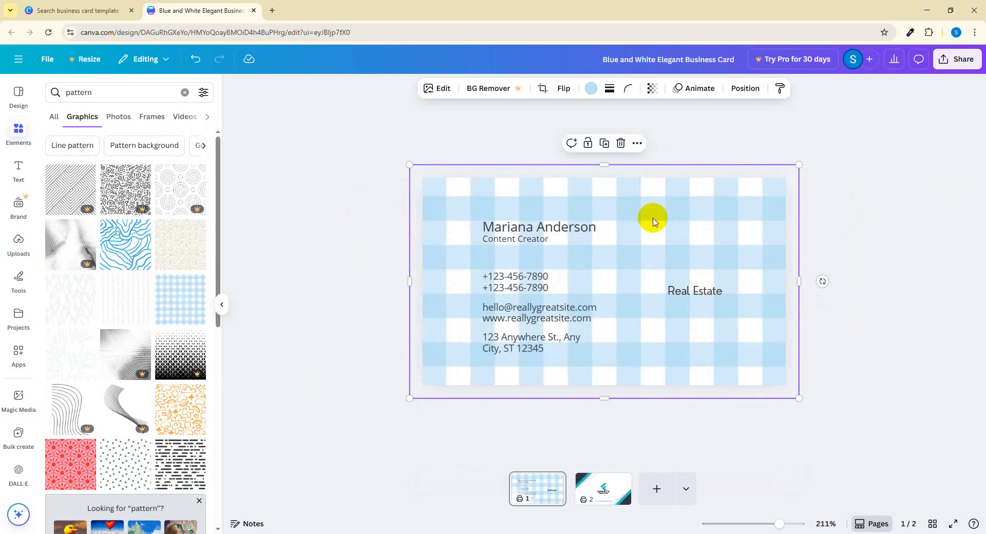
right_click(646, 206)
mouse_move(720, 315)
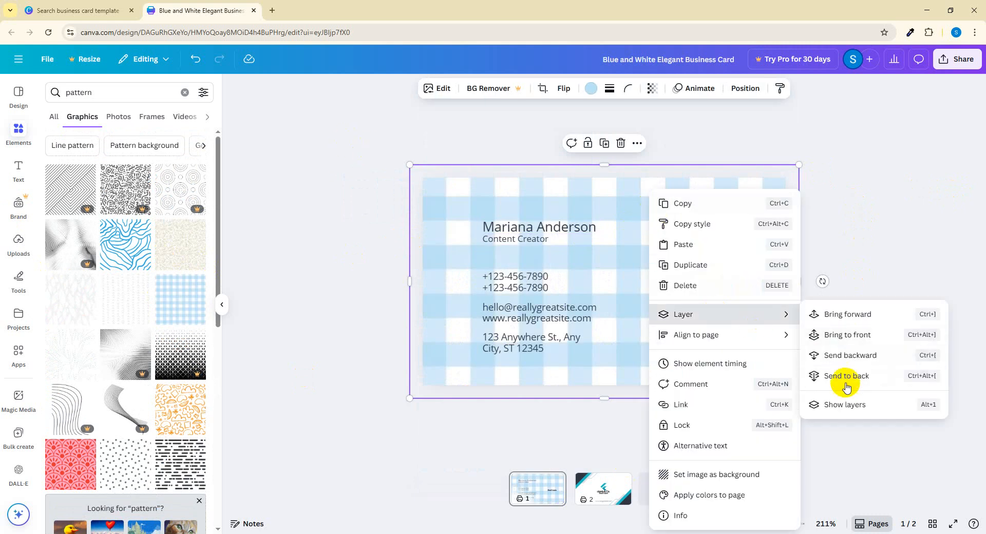
left_click(846, 376)
Remove the dashed pattern from the card's front.
left_click(733, 198)
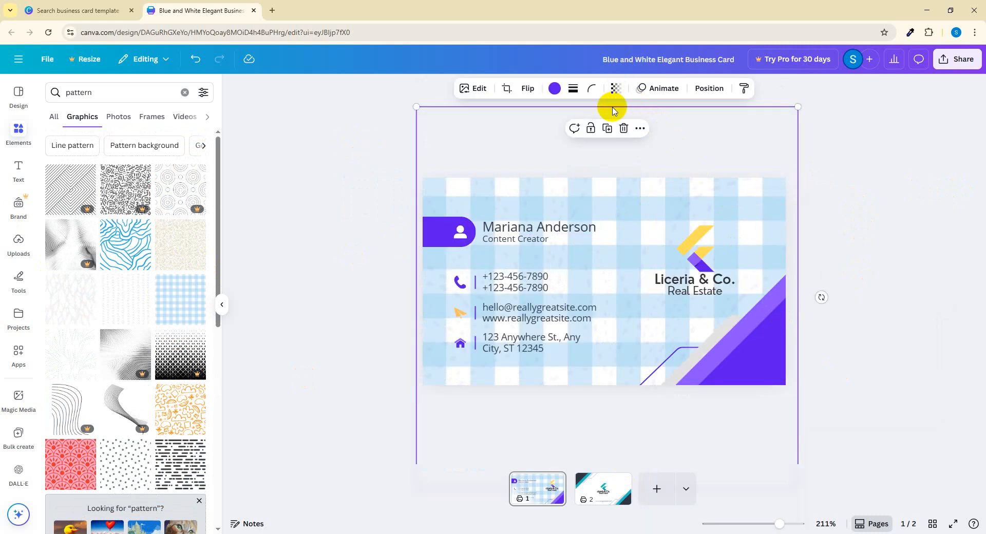
left_click_drag(616, 205, 711, 323)
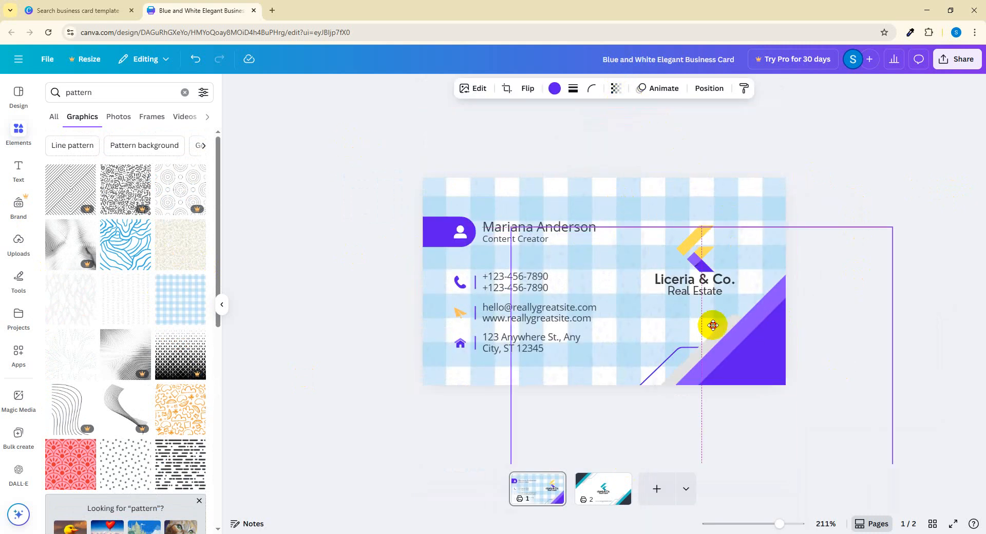
Recolor the gingham background with the document's purple and set its transparency value to 22.
left_click(647, 255)
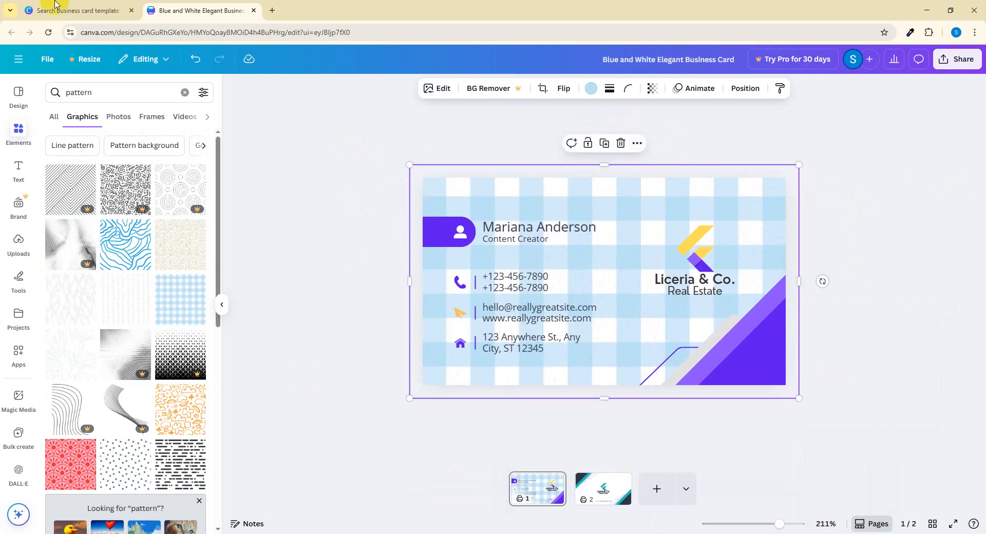
left_click(590, 88)
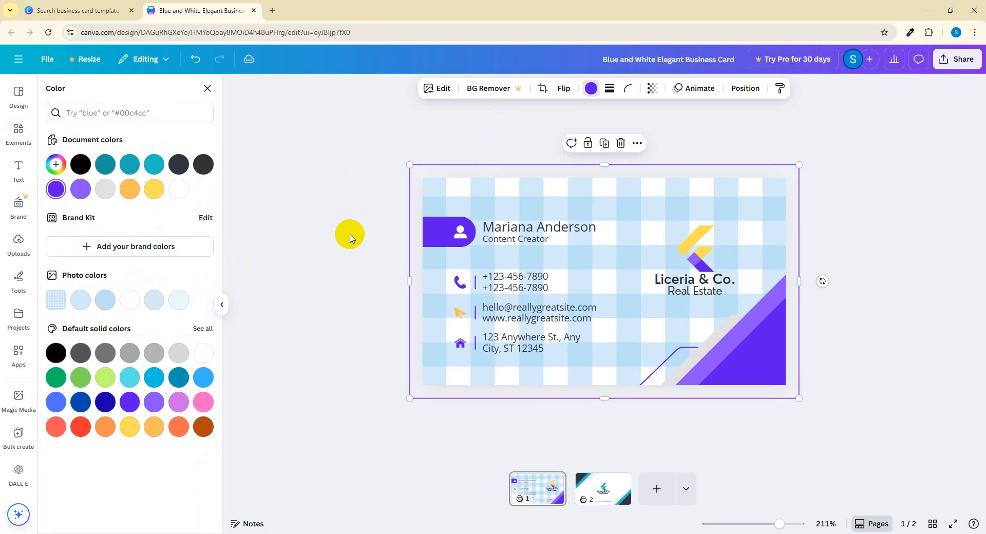
left_click(651, 88)
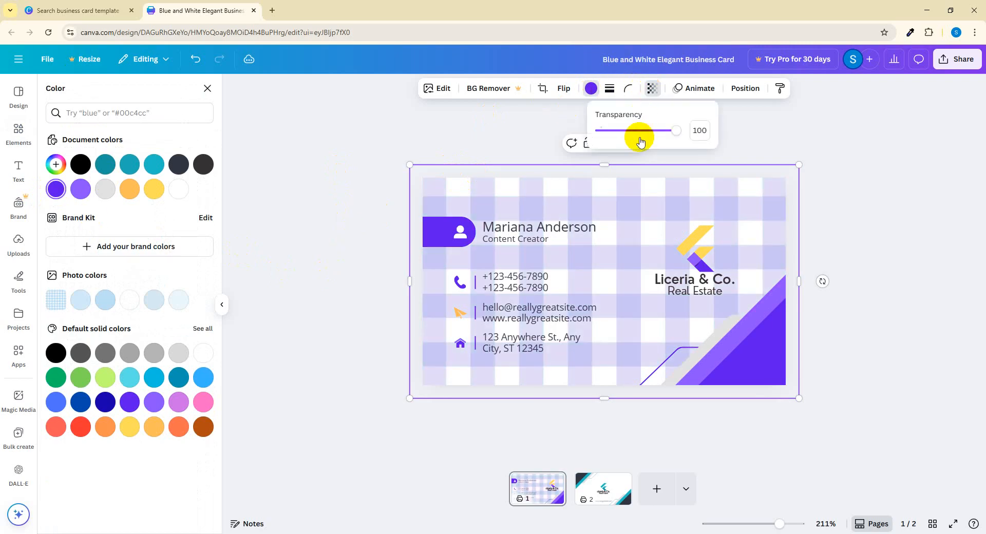
left_click_drag(639, 132, 615, 132)
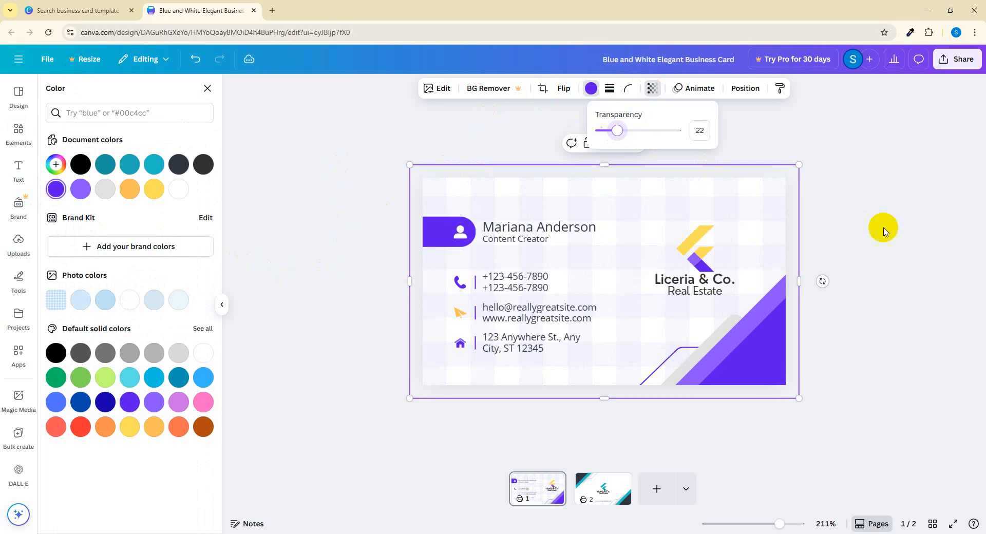
left_click(881, 231)
left_click(877, 234)
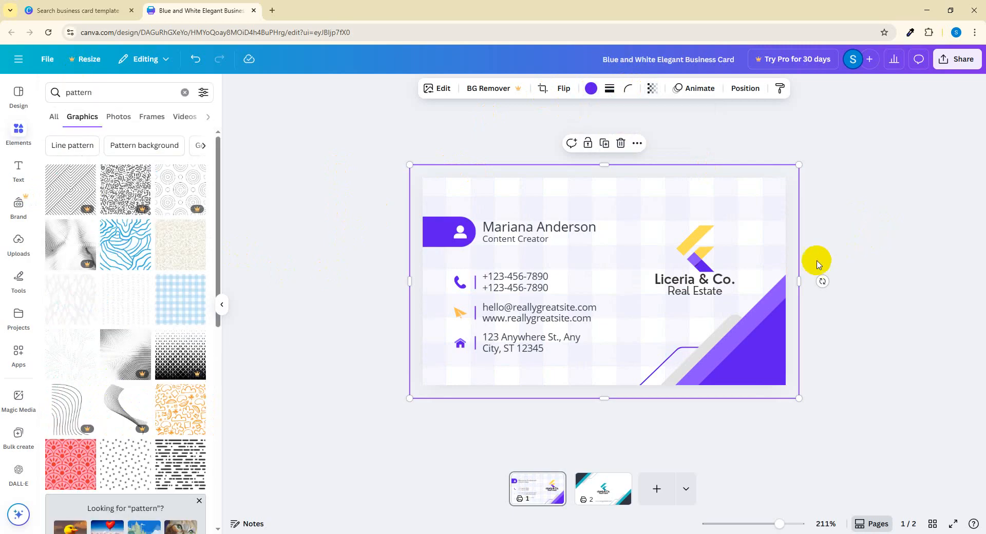
left_click(858, 286)
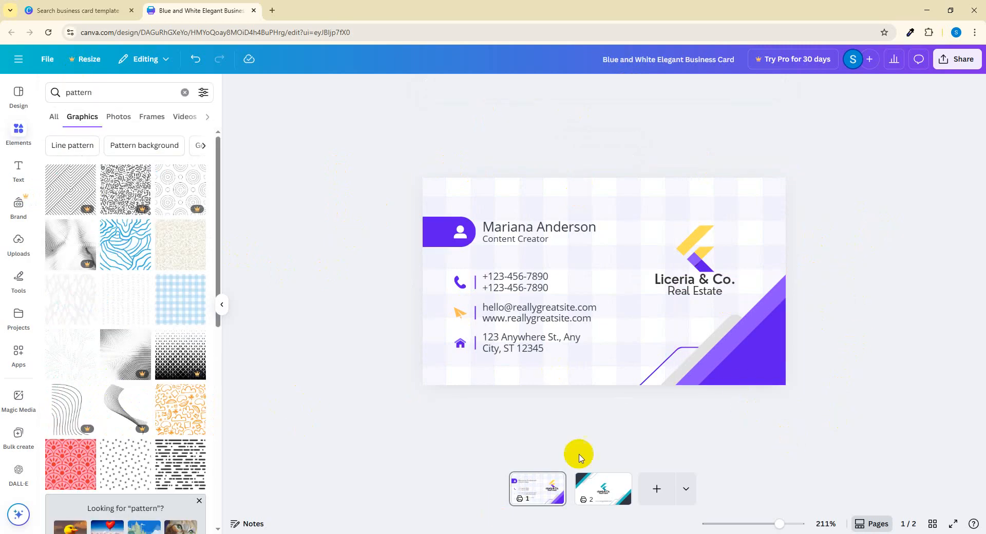
Try setting the corner rounding of the purple shape behind the person icon to 0.
left_click(435, 232)
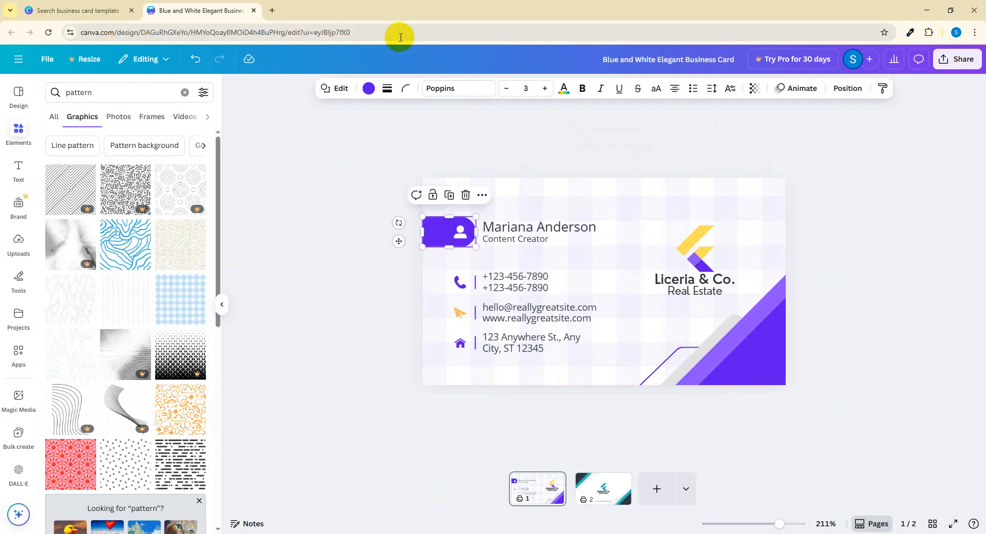
left_click(407, 90)
left_click_drag(349, 130, 250, 140)
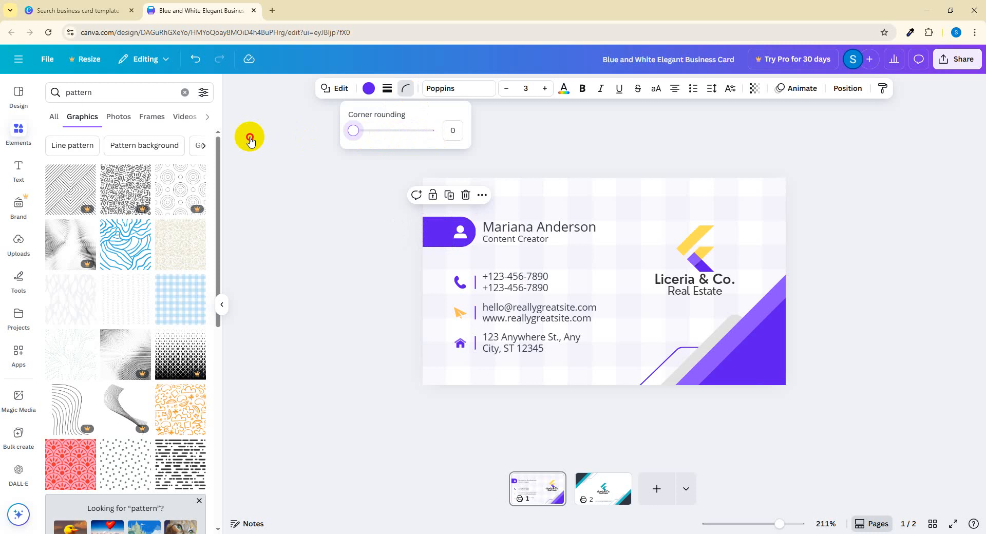
left_click(414, 249)
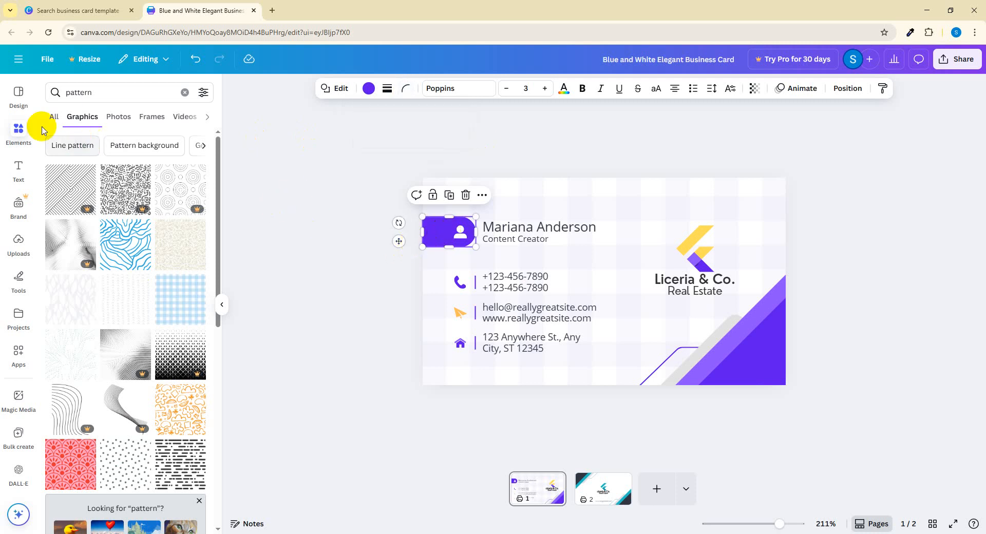
Clear the pattern search, add a circle shape to the card and place it over the phone icon.
left_click(61, 124)
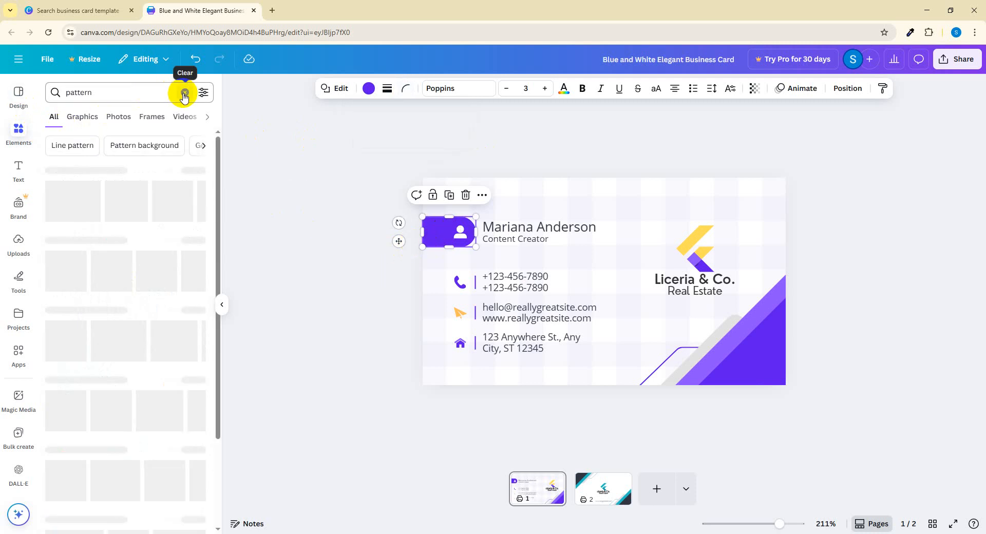
left_click(185, 92)
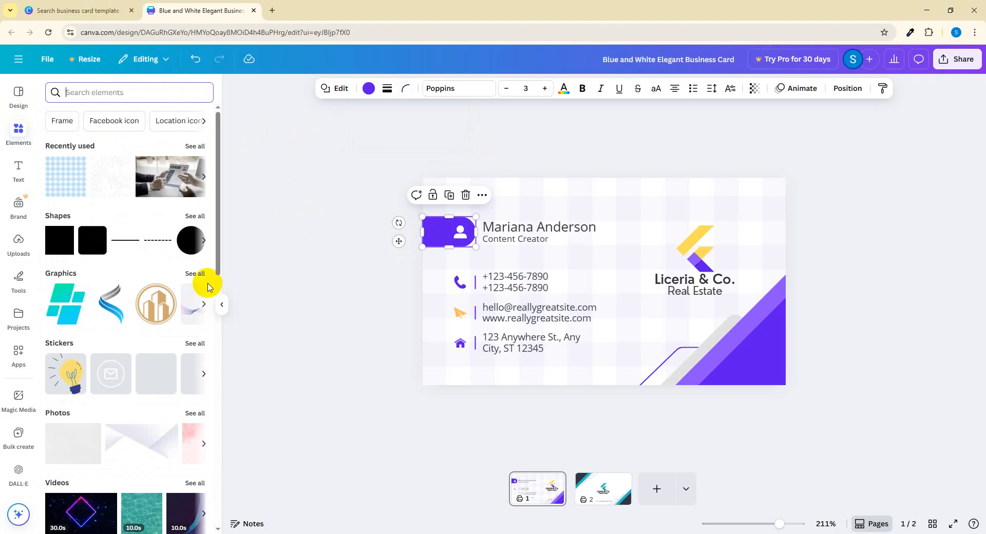
scroll(126, 241, "right", 1)
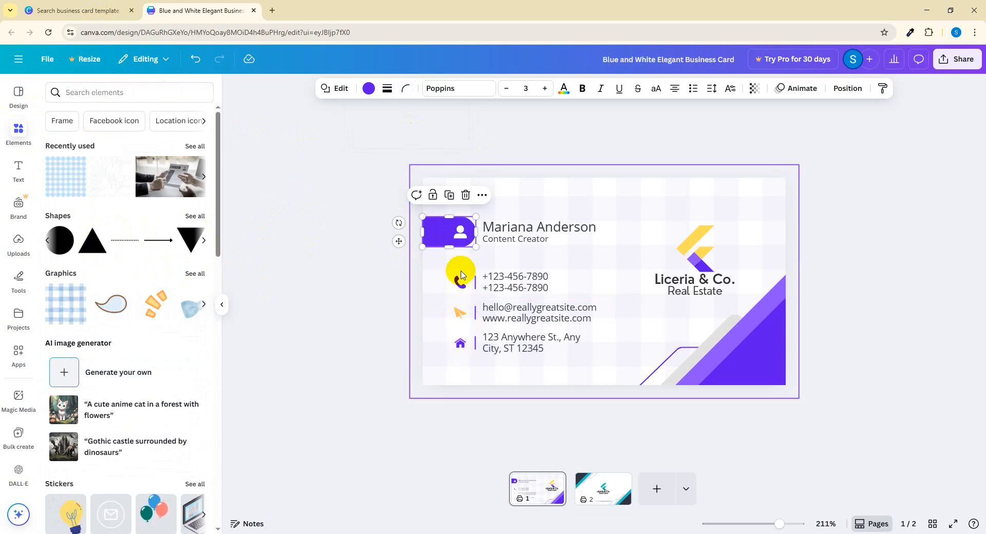
left_click(65, 248)
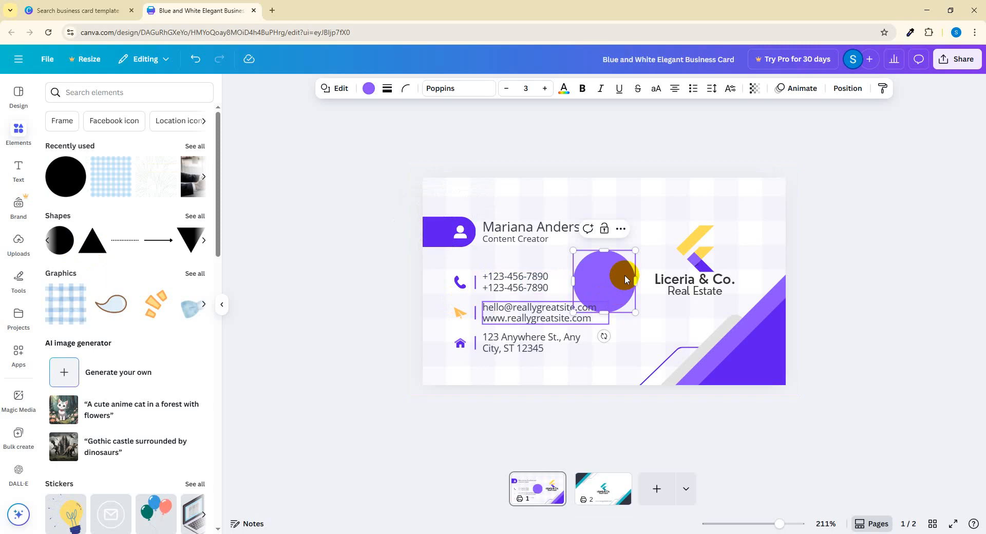
left_click_drag(625, 277, 480, 277)
Send the circle backward one layer at a time until it sits behind the phone icon.
right_click(480, 278)
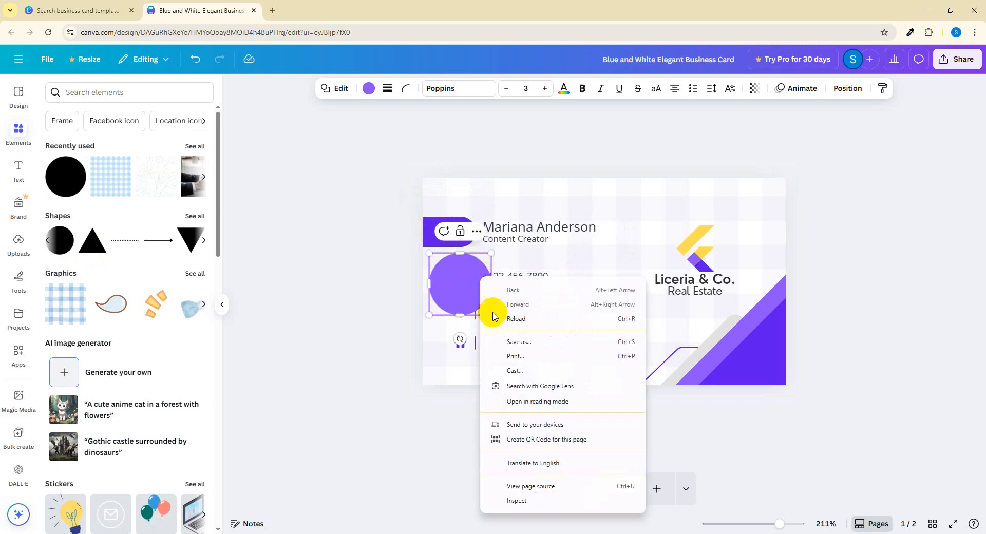
left_click(312, 350)
right_click(448, 280)
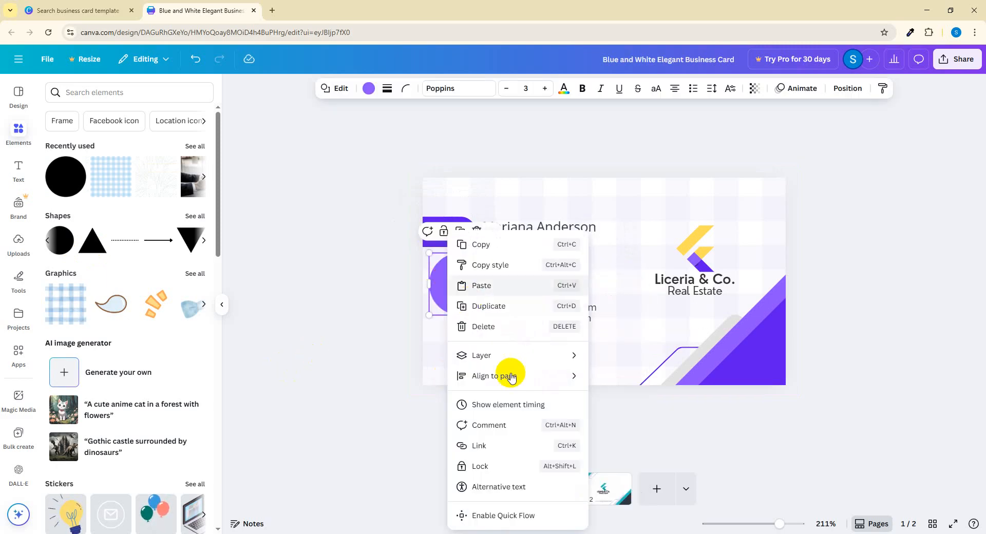
mouse_move(514, 356)
left_click(656, 400)
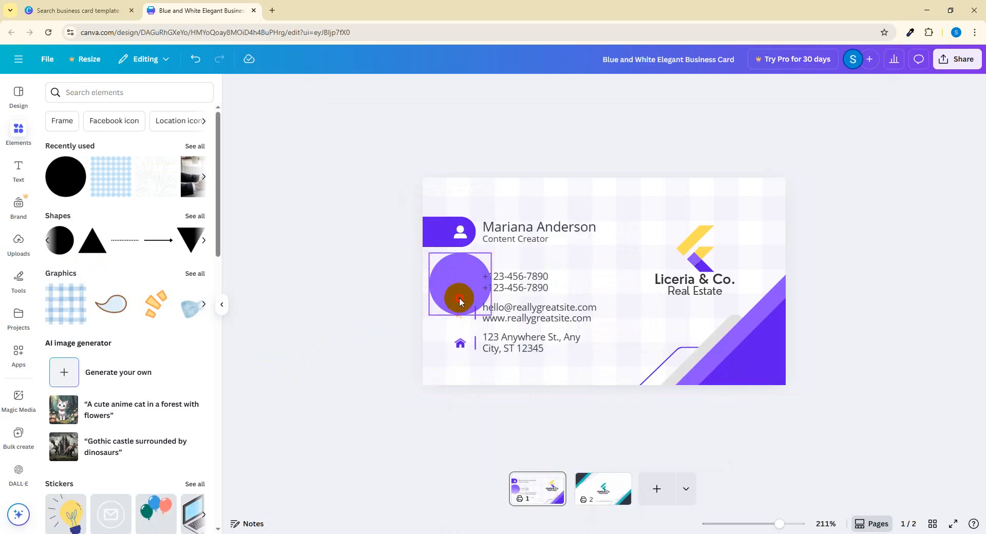
right_click(459, 289)
mouse_move(534, 360)
left_click(645, 397)
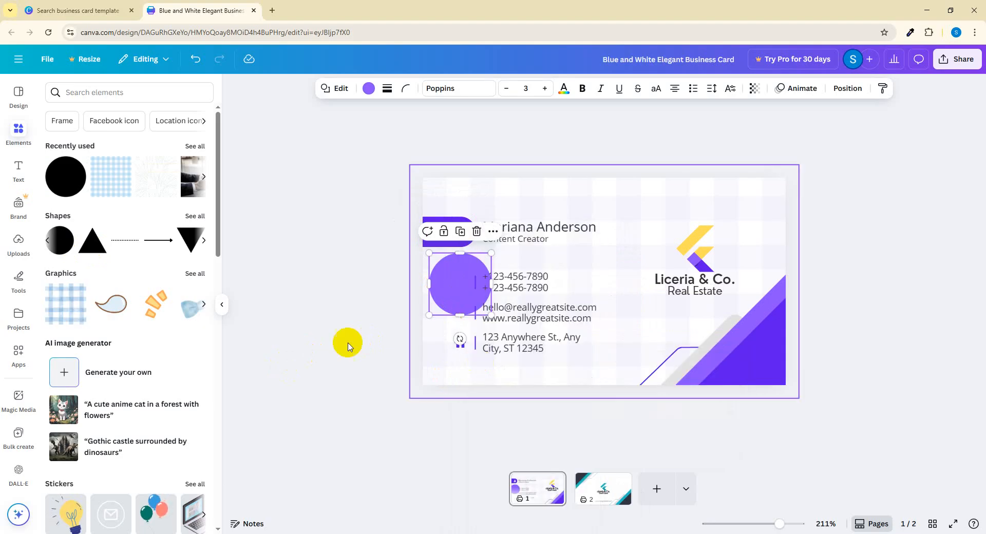
right_click(447, 288)
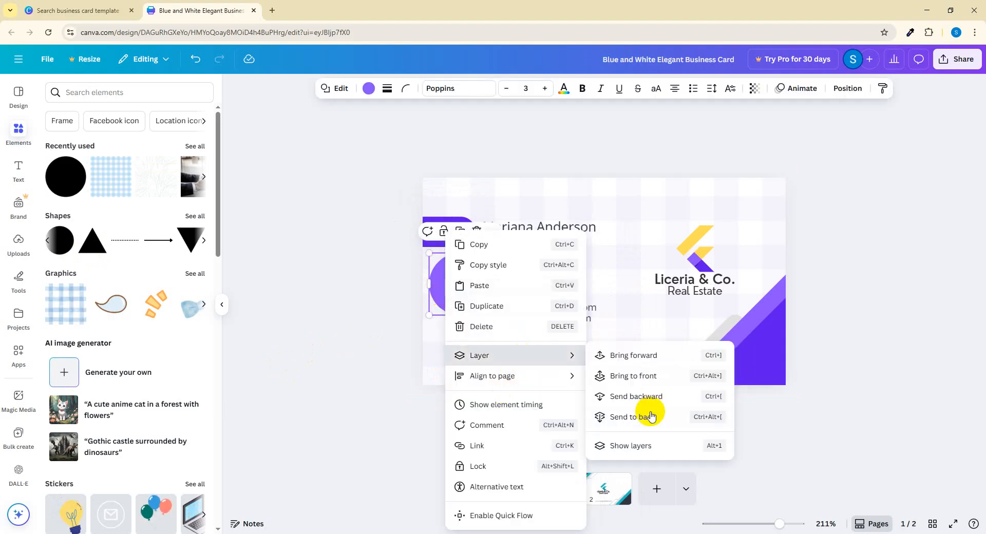
left_click(650, 399)
left_click(371, 380)
right_click(471, 273)
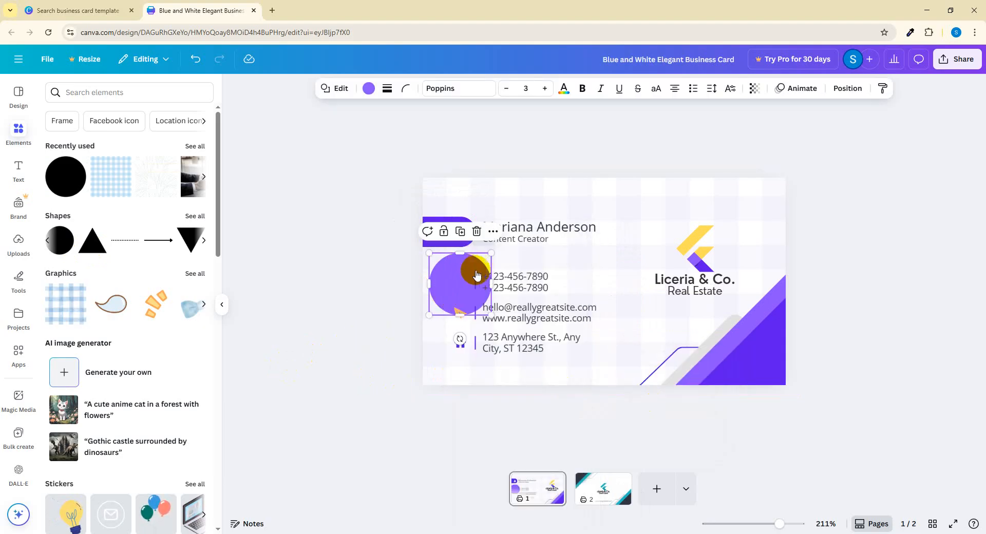
mouse_move(566, 360)
left_click(665, 399)
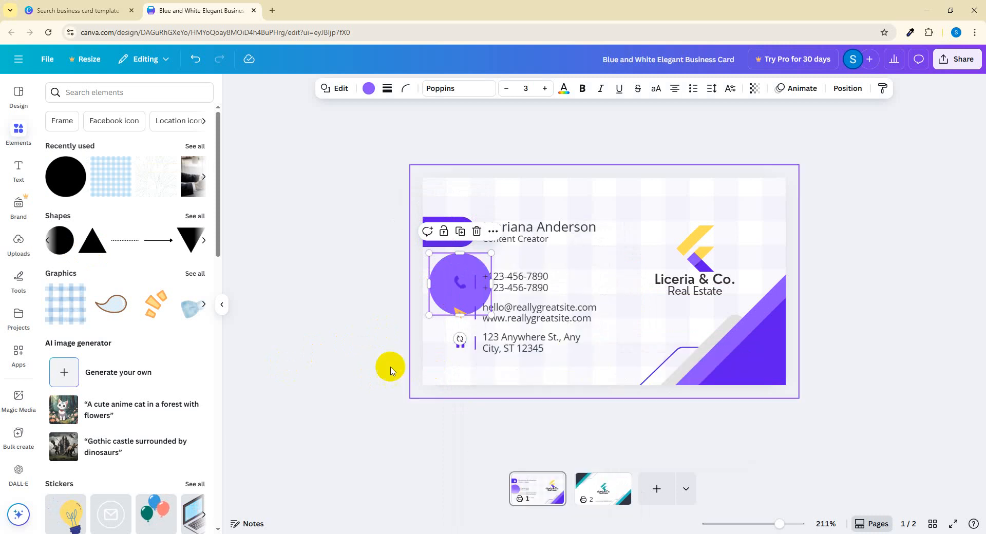
Shrink the circle to fit around the phone icon and fill it with the document's light gray.
left_click_drag(485, 319, 461, 288)
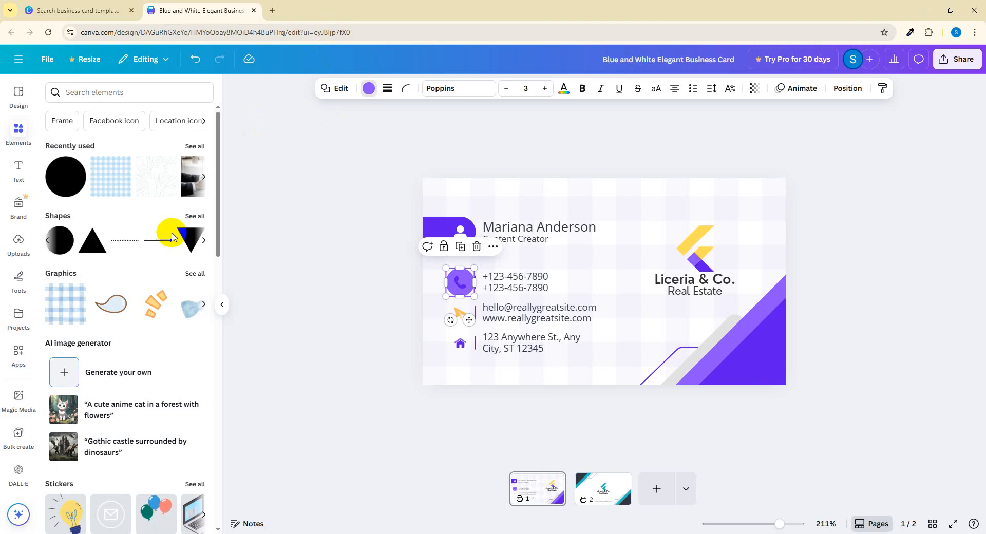
left_click(55, 187)
key("Escape")
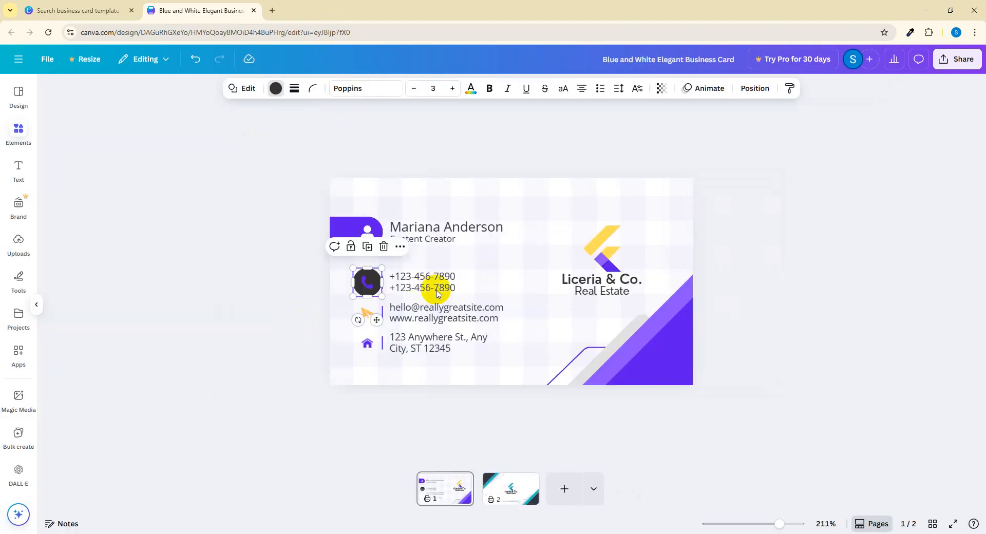
left_click(364, 97)
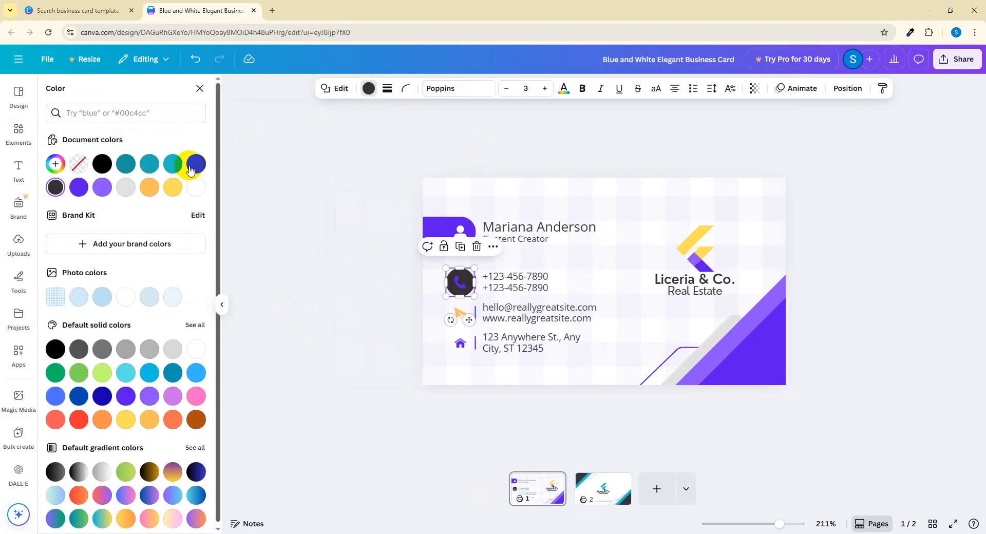
left_click(195, 187)
left_click(127, 189)
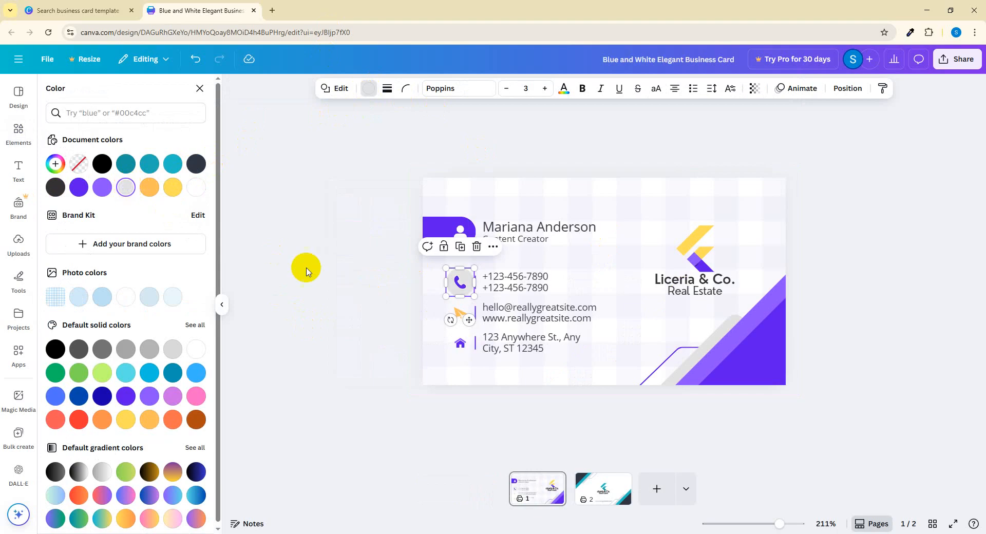
left_click(313, 272)
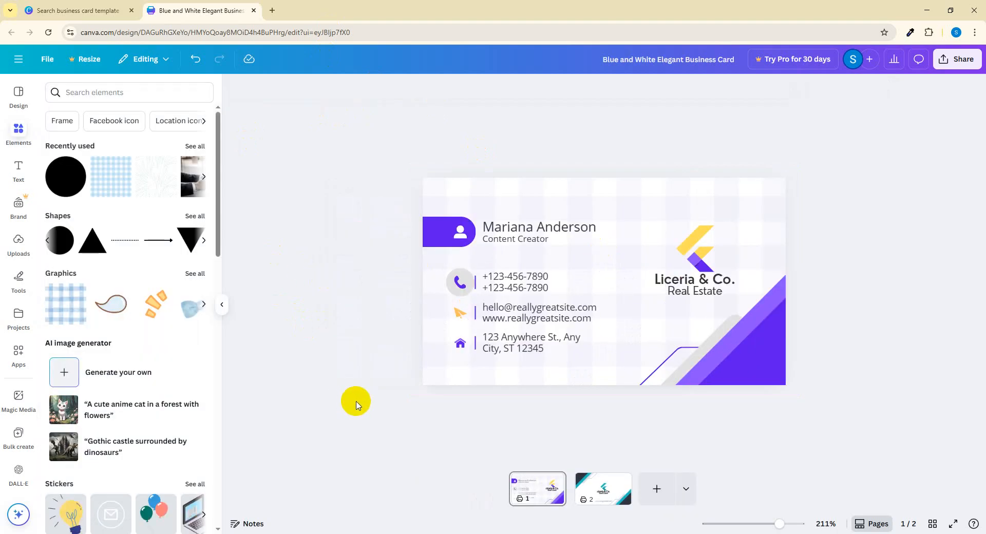
Make the gray circle slightly smaller and center it behind the phone icon.
left_click(460, 282)
left_click_drag(472, 295, 471, 318)
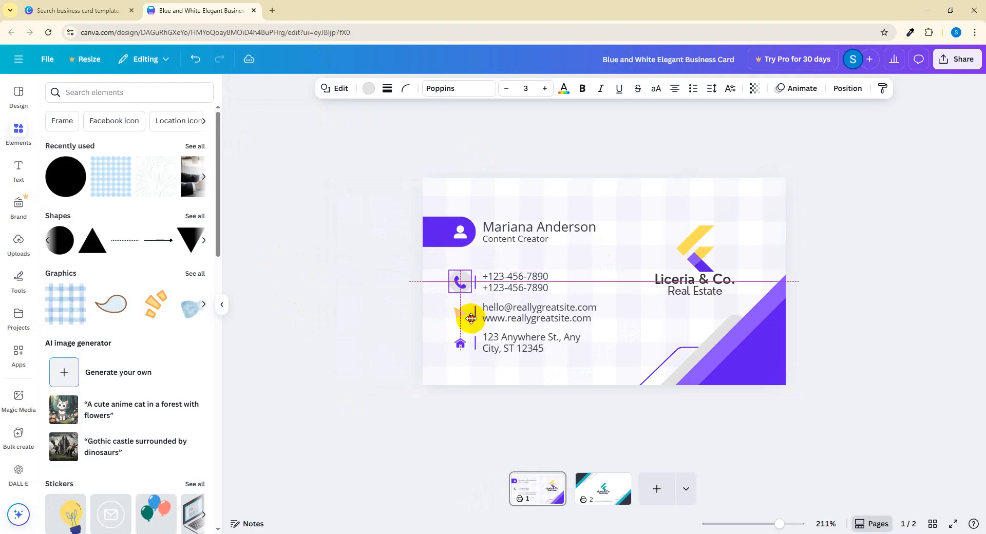
left_click(373, 341)
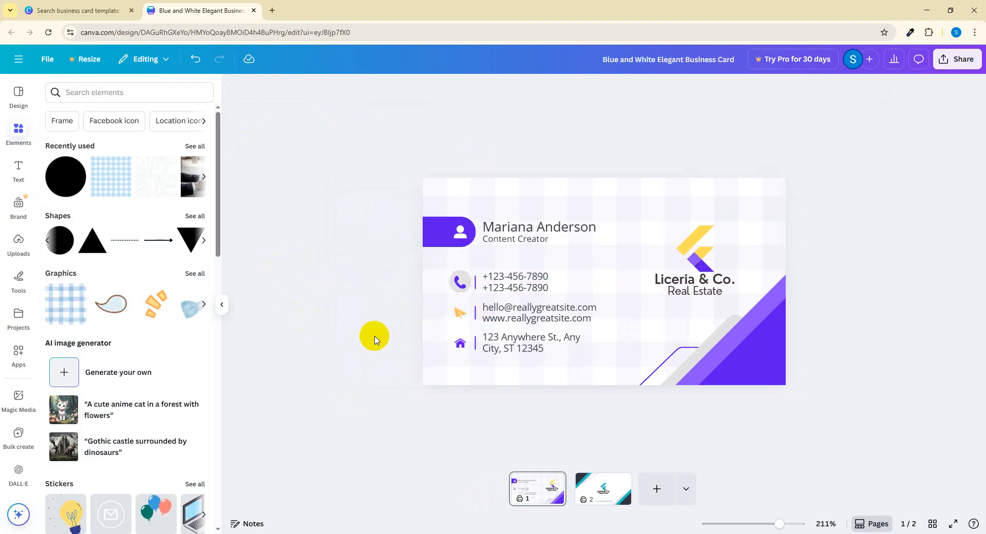
Duplicate the gray circle behind the phone icon and center the copy behind the home icon.
left_click(469, 281)
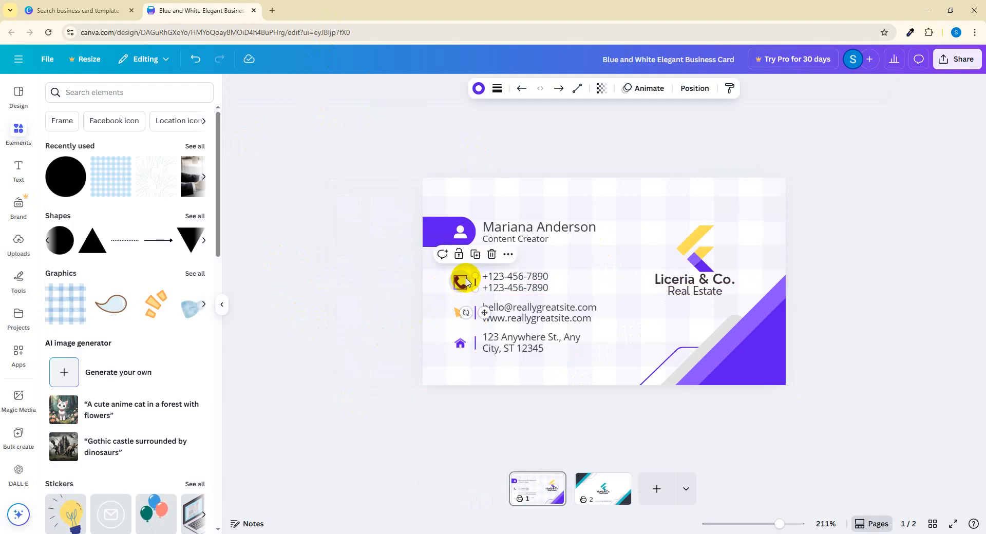
left_click(467, 279)
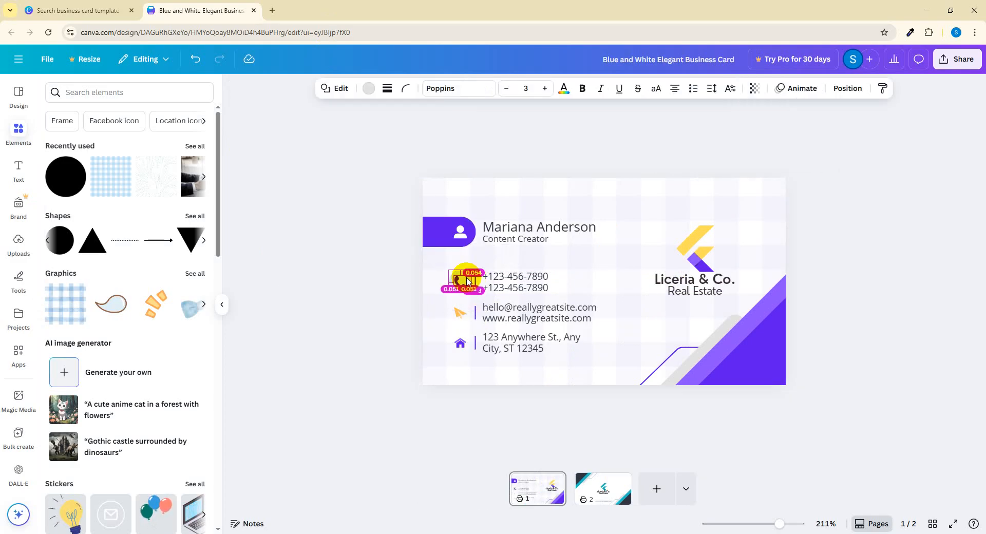
left_click_drag(472, 335, 460, 342)
left_click(351, 343)
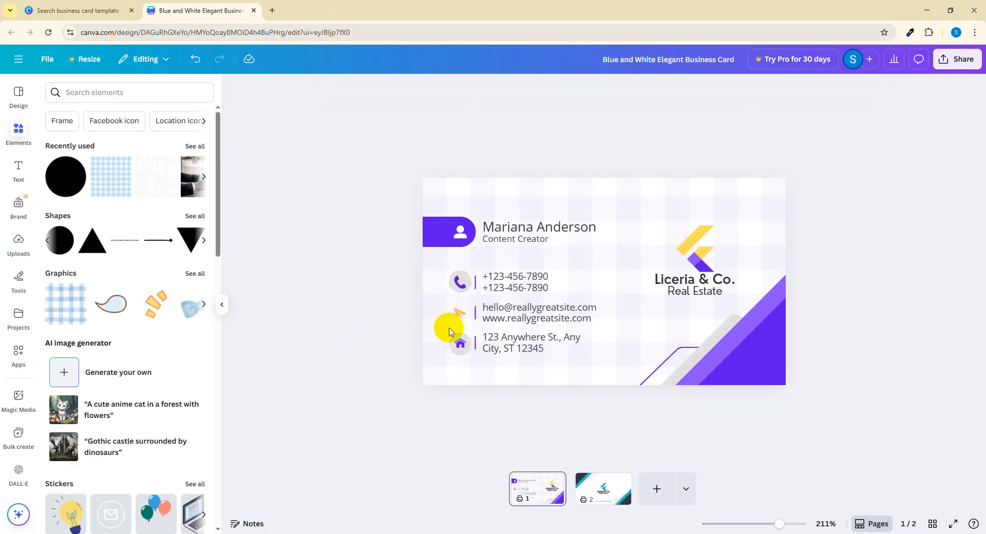
Try the Zuume Rough Bold font on the cardholder's name and enlarge the text to size 13.3.
left_click(548, 226)
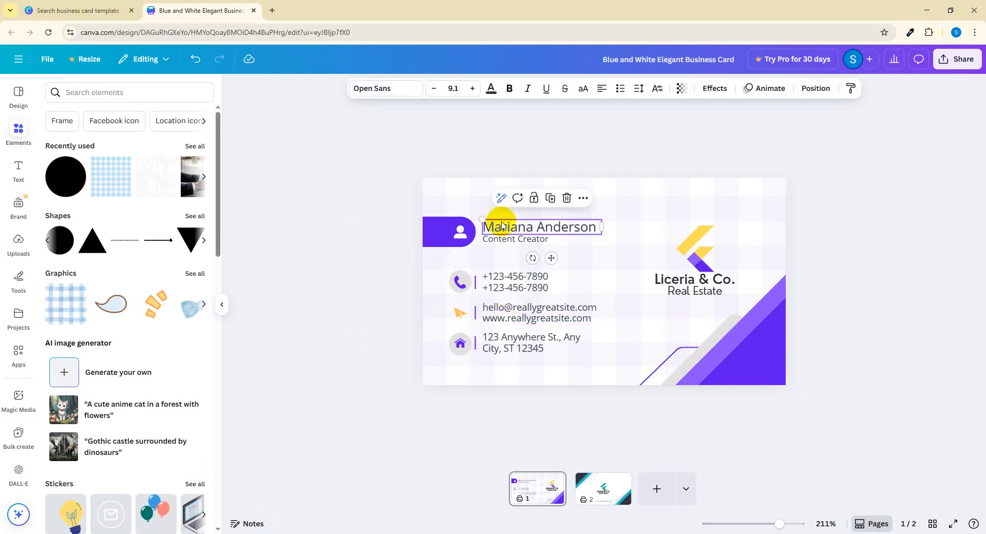
left_click(402, 89)
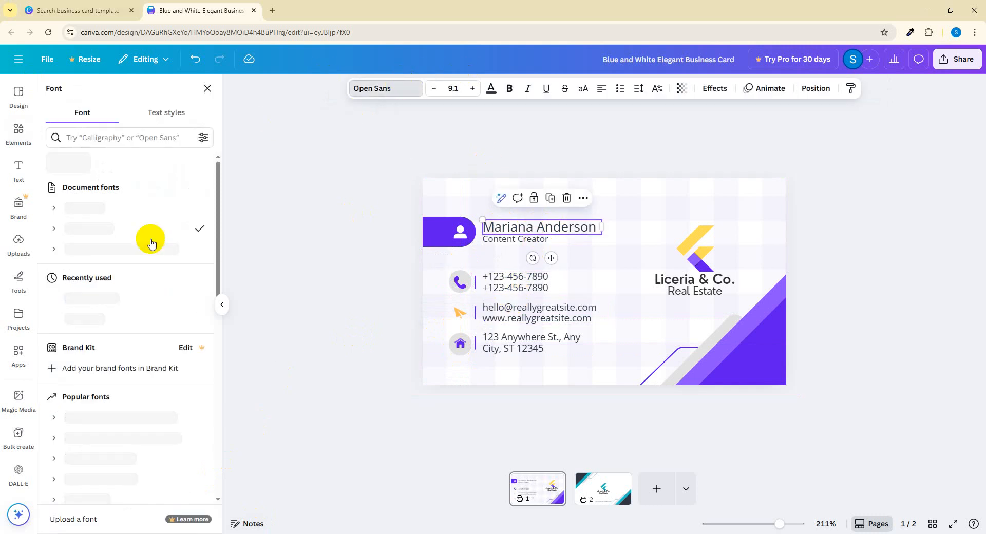
left_click(134, 137)
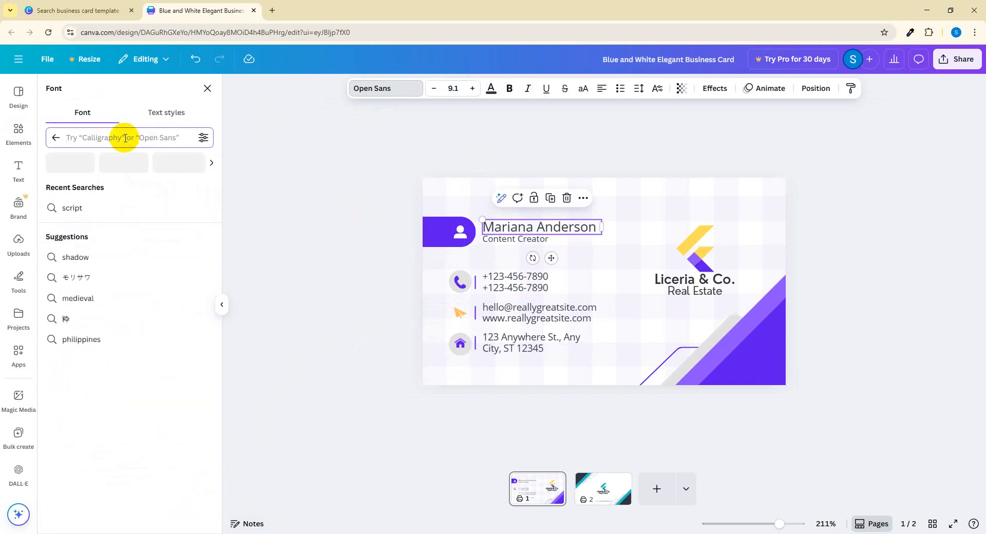
type("bol")
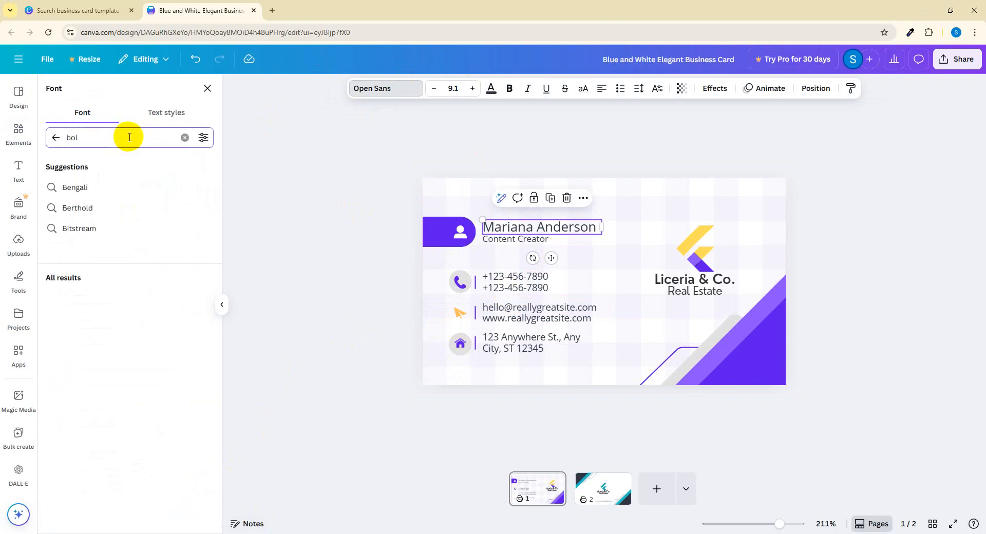
type("d")
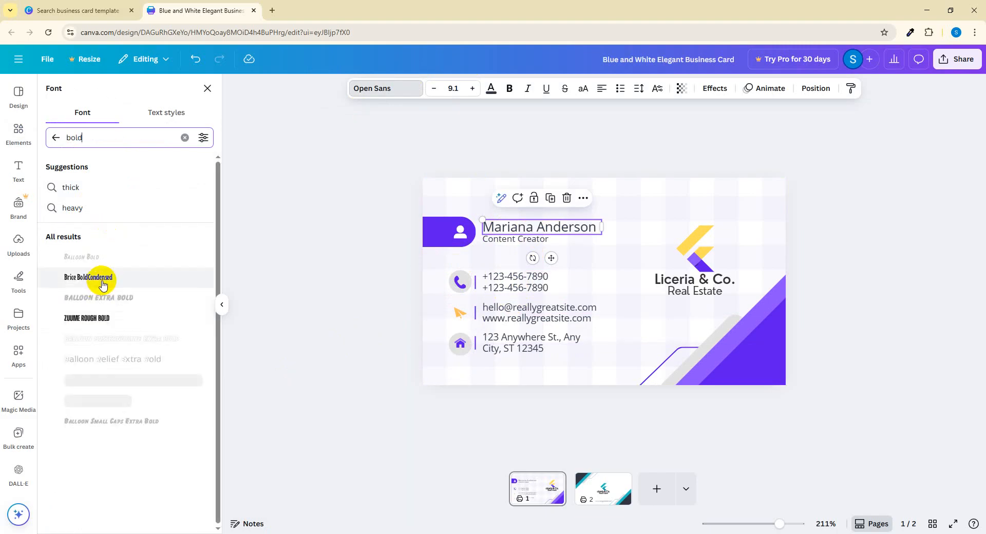
left_click(116, 319)
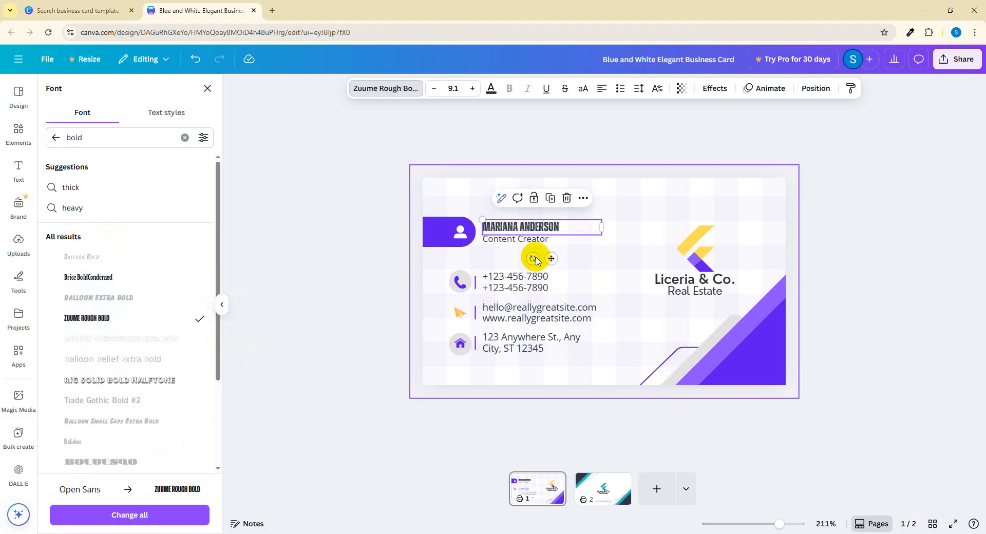
left_click_drag(600, 236, 646, 280)
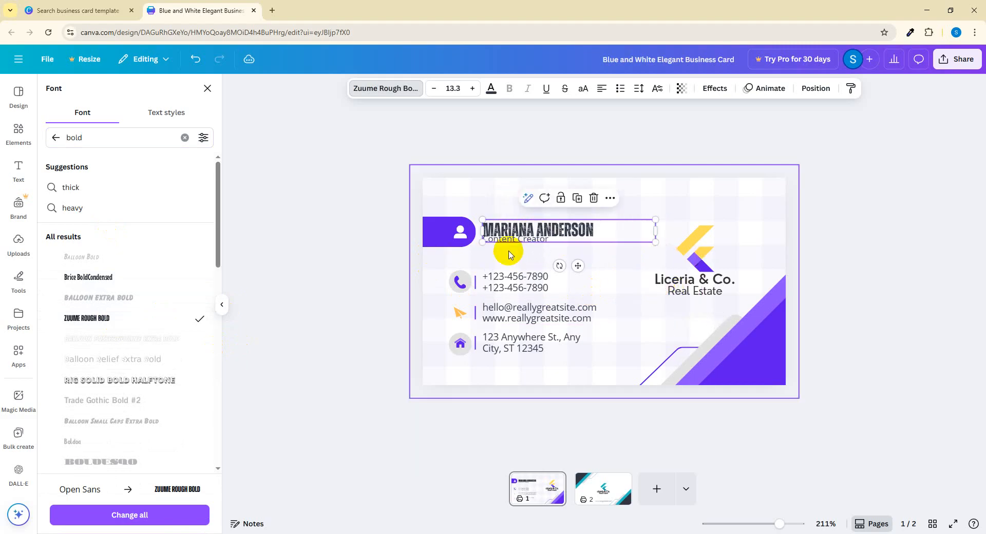
Undo the font and size changes on the cardholder's name and deselect the text.
double_click(515, 232)
left_click(304, 255)
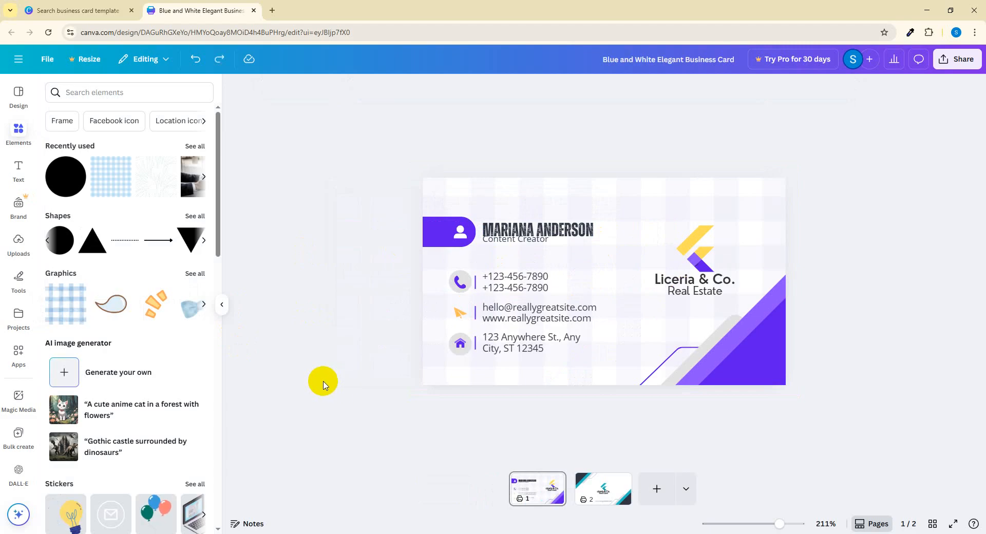
key("ctrl+z")
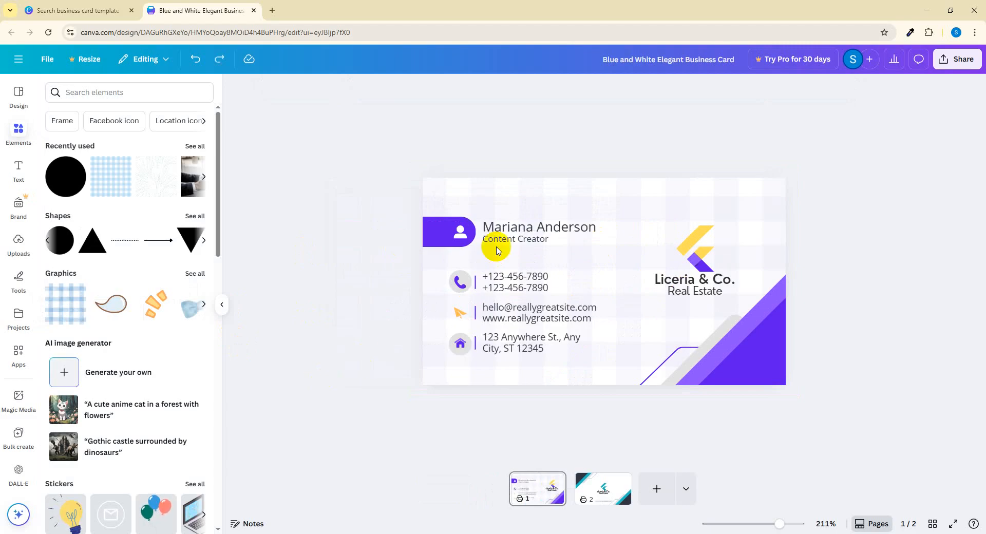
left_click(511, 240)
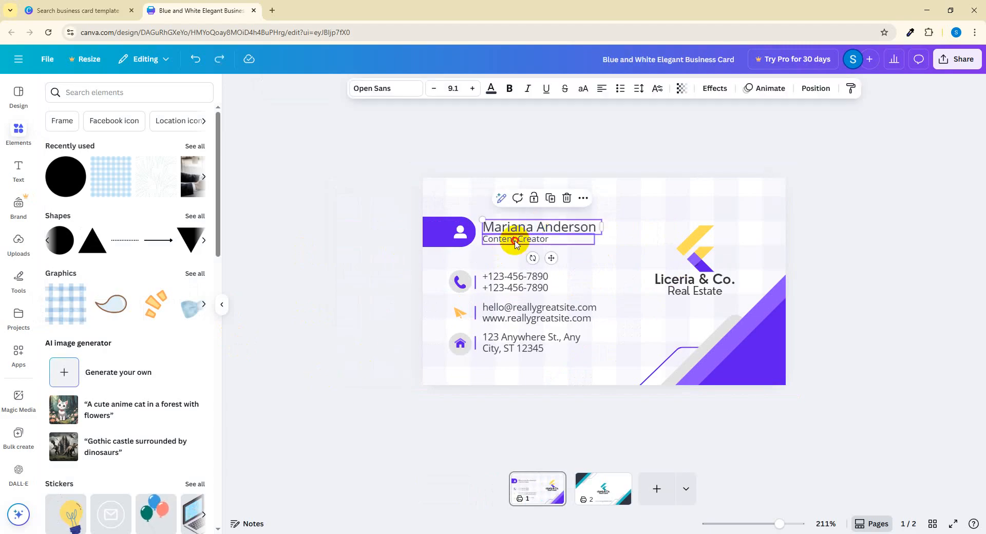
left_click(304, 249)
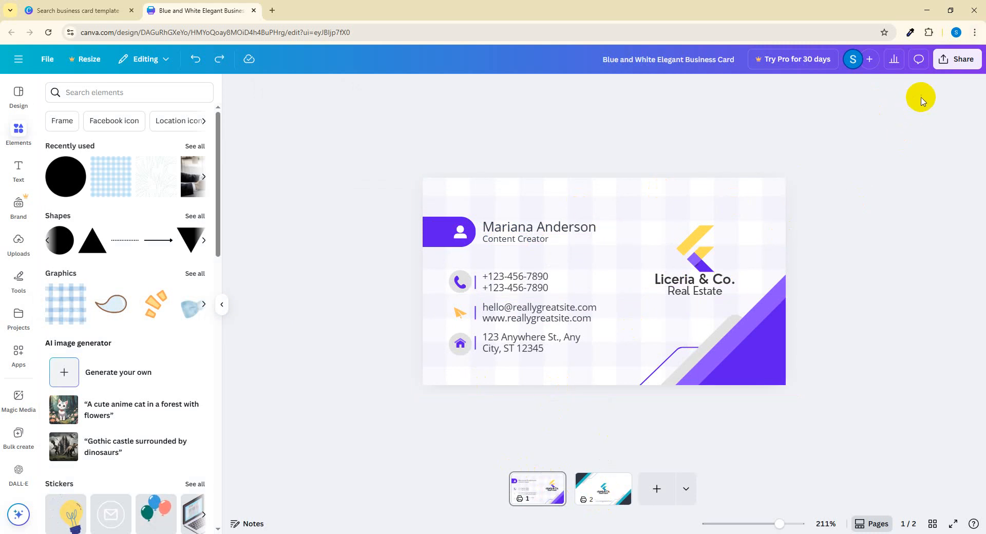
Open the design's download settings and set the file type to PDF Print.
left_click(952, 60)
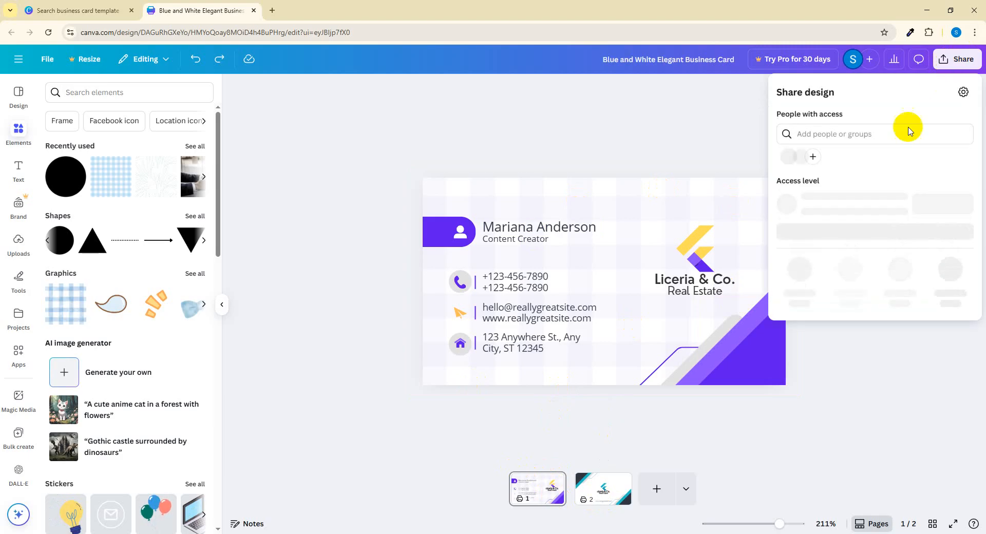
left_click(797, 276)
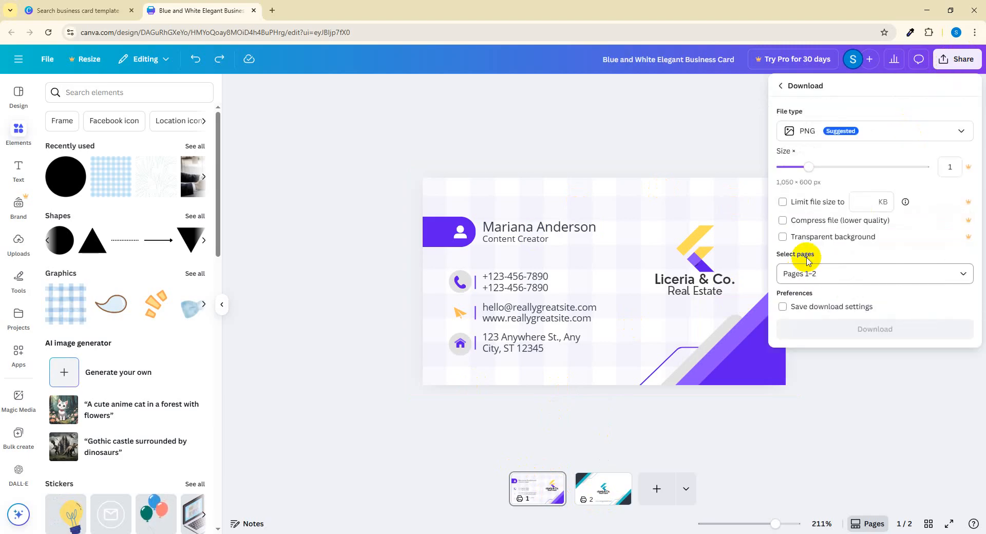
left_click(868, 134)
left_click(847, 155)
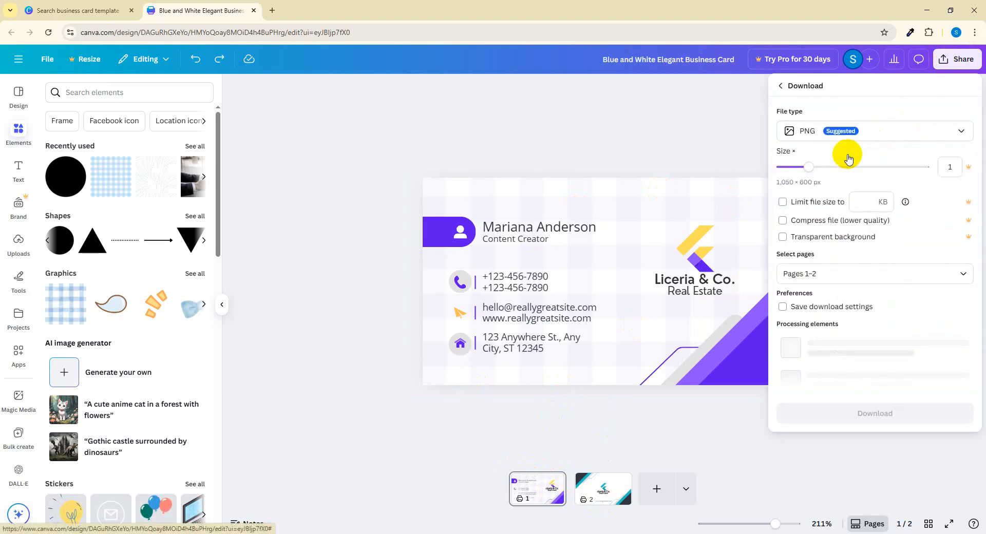
left_click(905, 139)
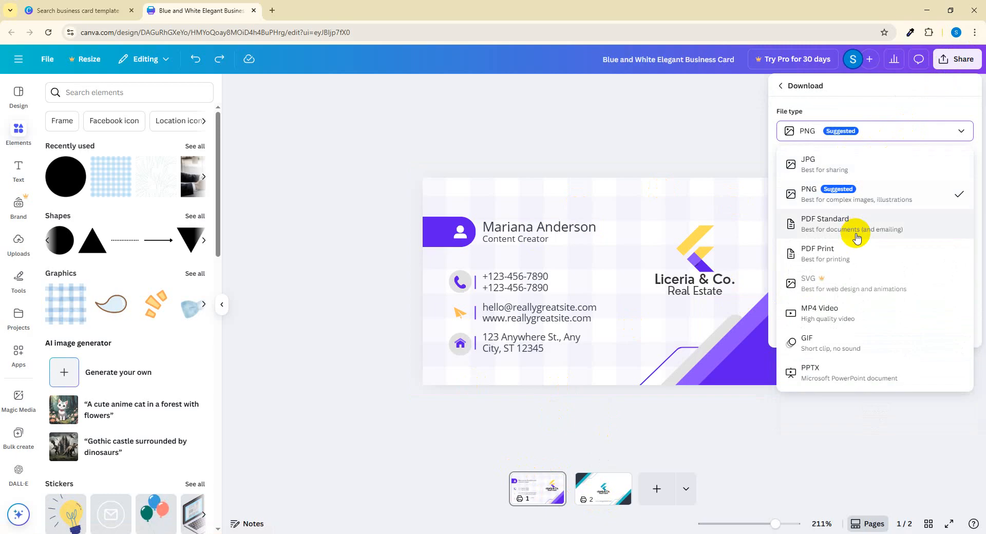
left_click(872, 262)
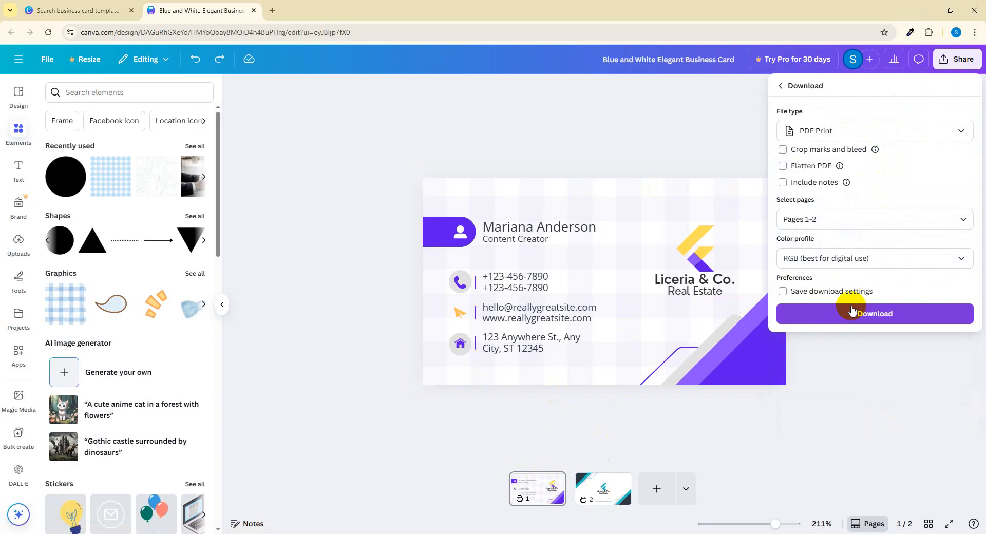
Keep pages 1–2 selected for export and download the business card PDF.
left_click(828, 218)
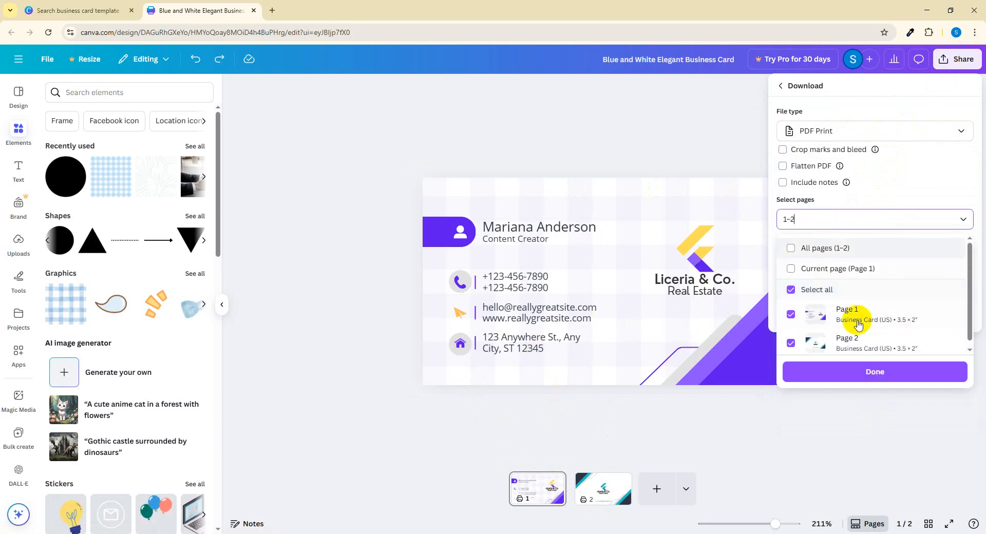
scroll(856, 336, "down", 1)
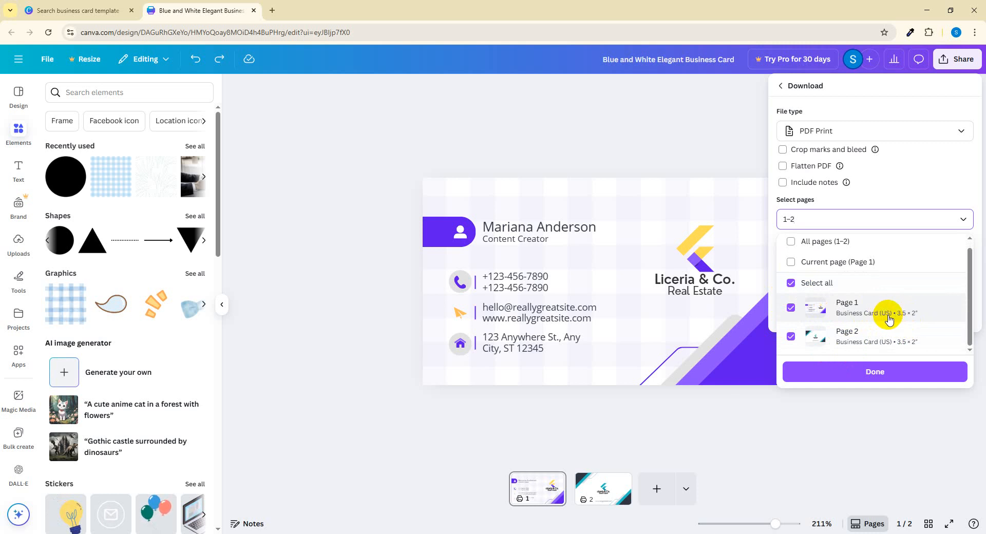
left_click(888, 383)
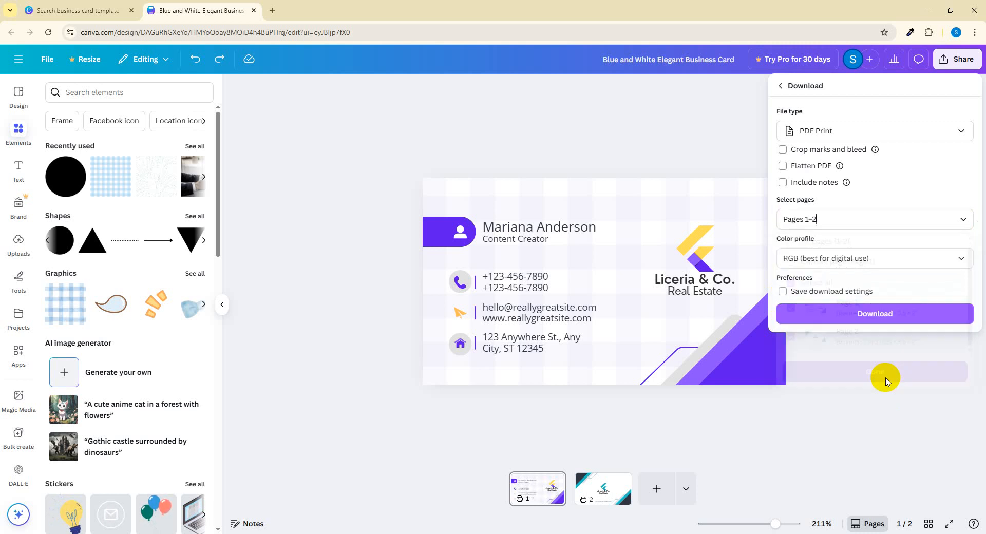
left_click(895, 313)
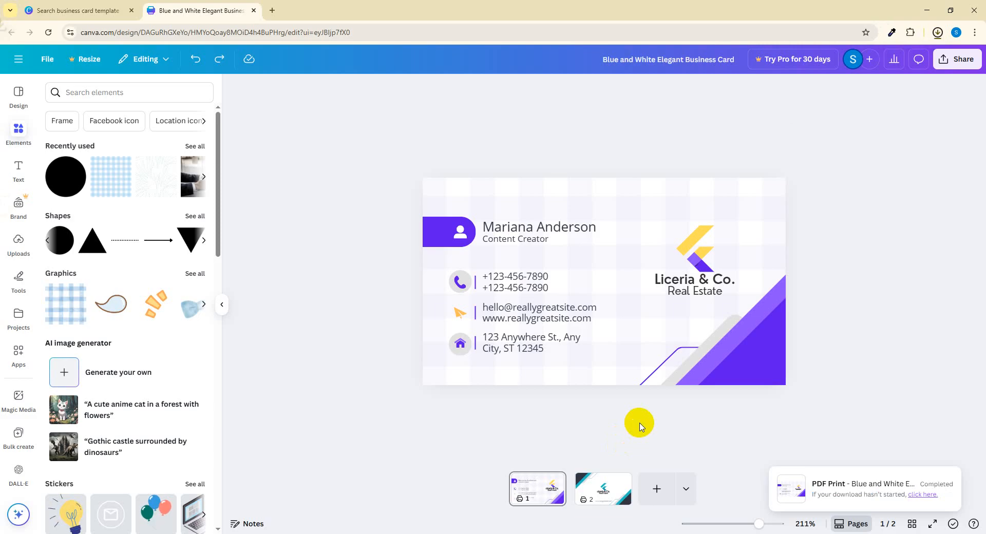
Open the downloaded PDF and examine both card pages at up to 300% zoom, then return to 100%.
left_click(852, 61)
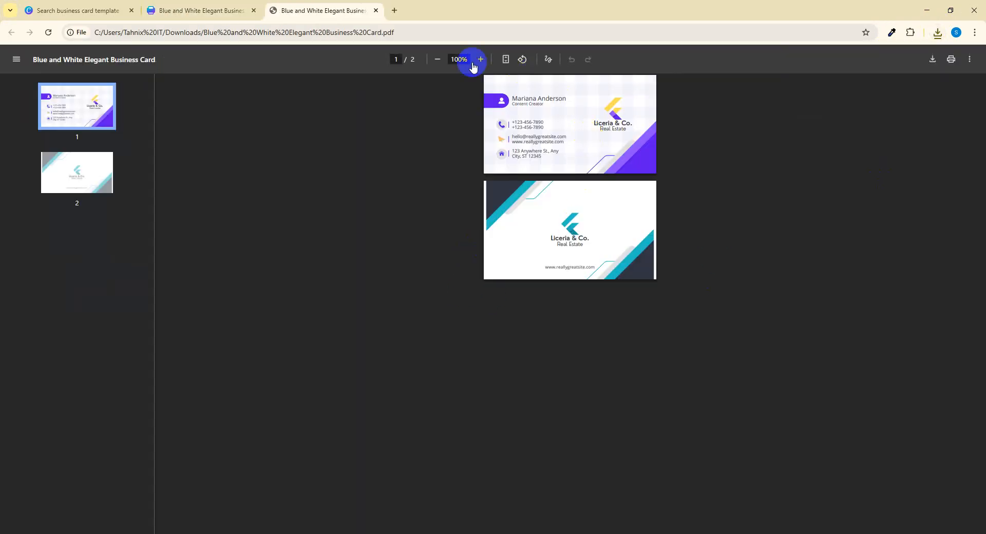
left_click(483, 60)
left_click(483, 60)
left_click(483, 60)
left_click(483, 60)
left_click(482, 60)
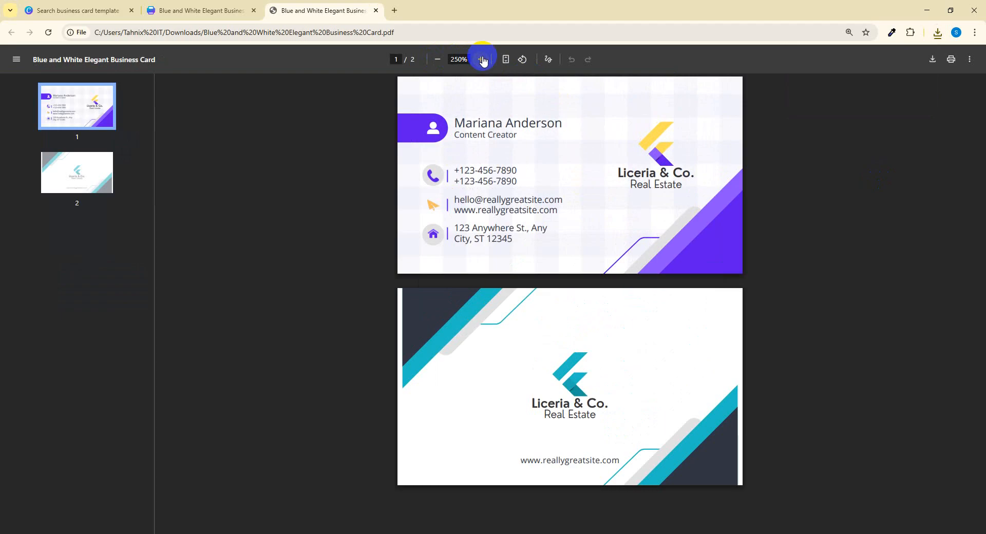
left_click(482, 61)
left_click(482, 60)
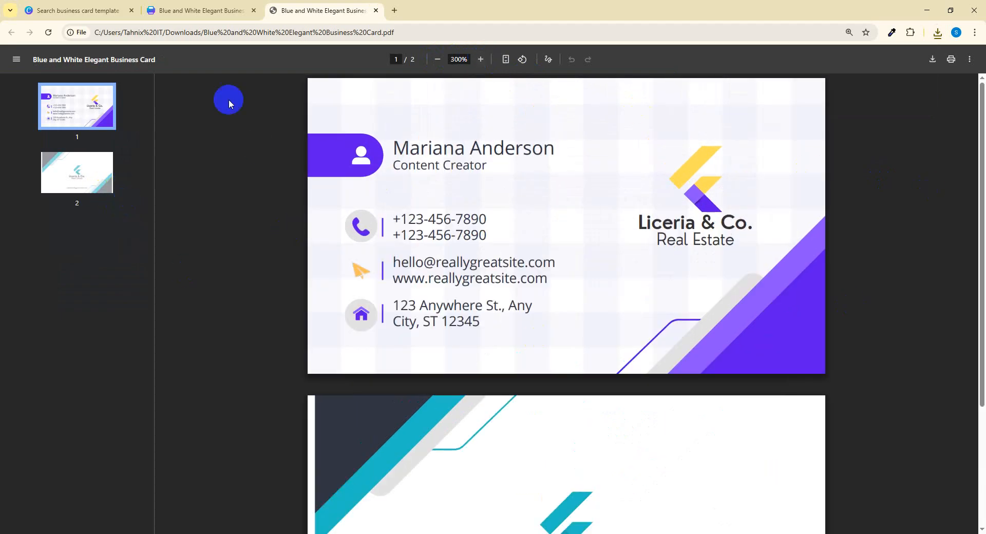
left_click(437, 60)
left_click(437, 60)
left_click(437, 60)
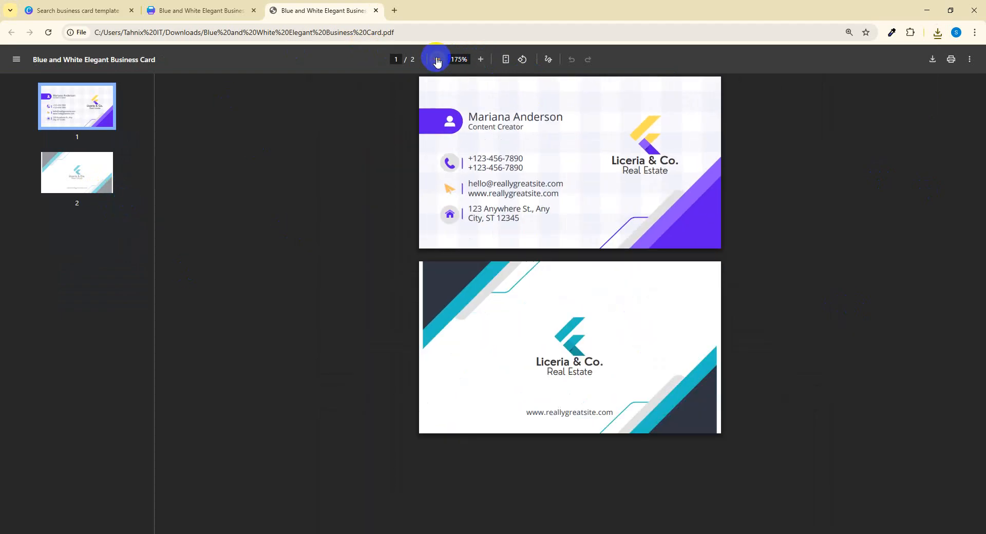
left_click(437, 60)
left_click(437, 60)
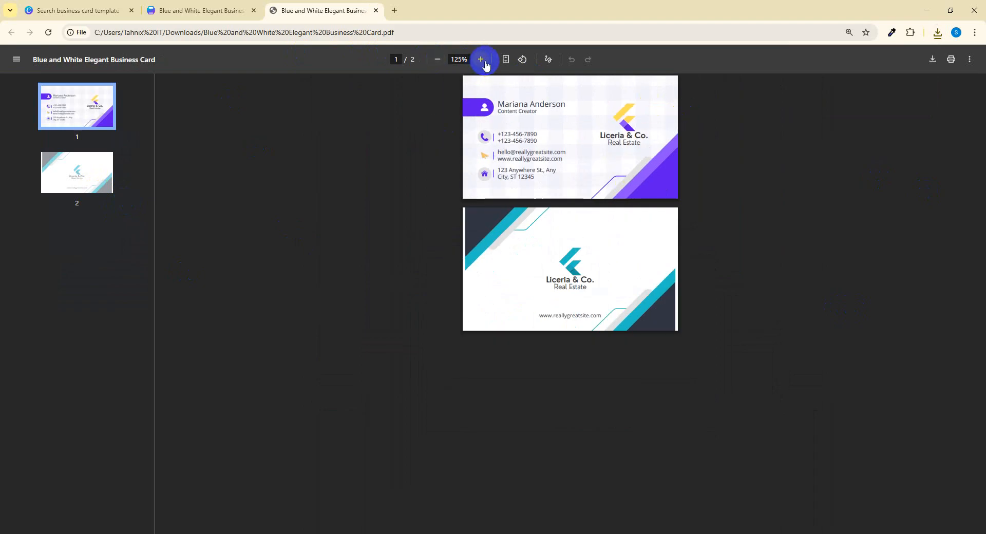
left_click(438, 60)
left_click(439, 60)
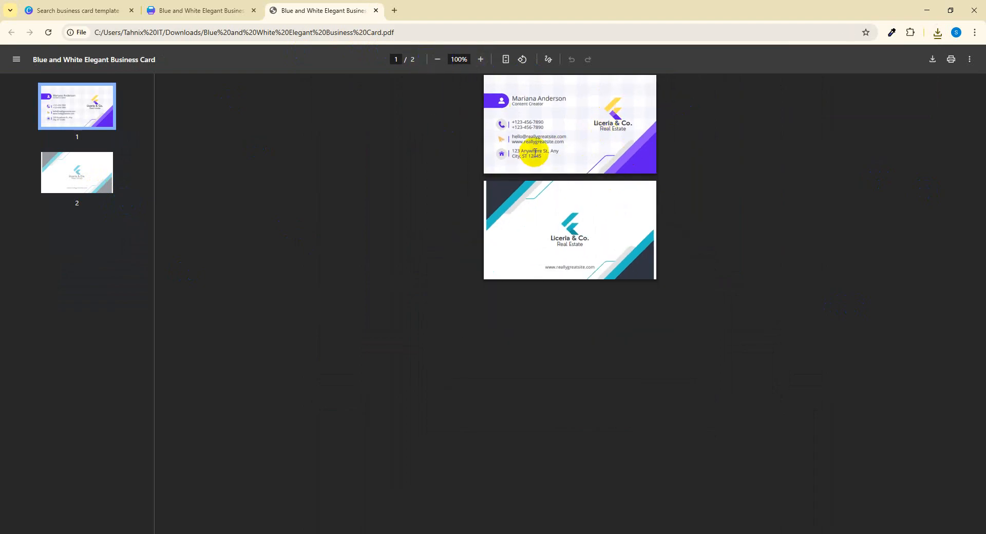
Switch back to the Canva design, show the business card templates and add a blank third page.
left_click(172, 11)
left_click(27, 98)
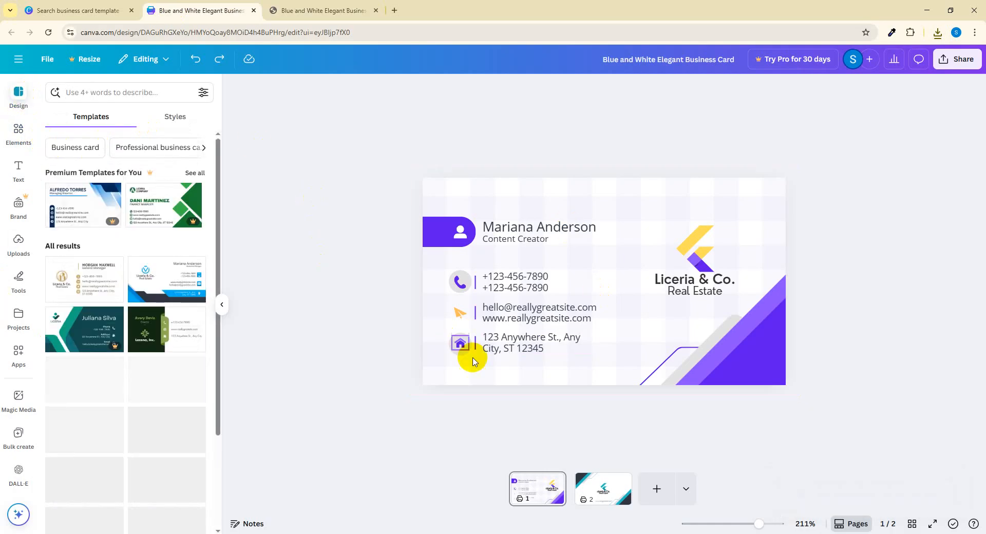
left_click(657, 491)
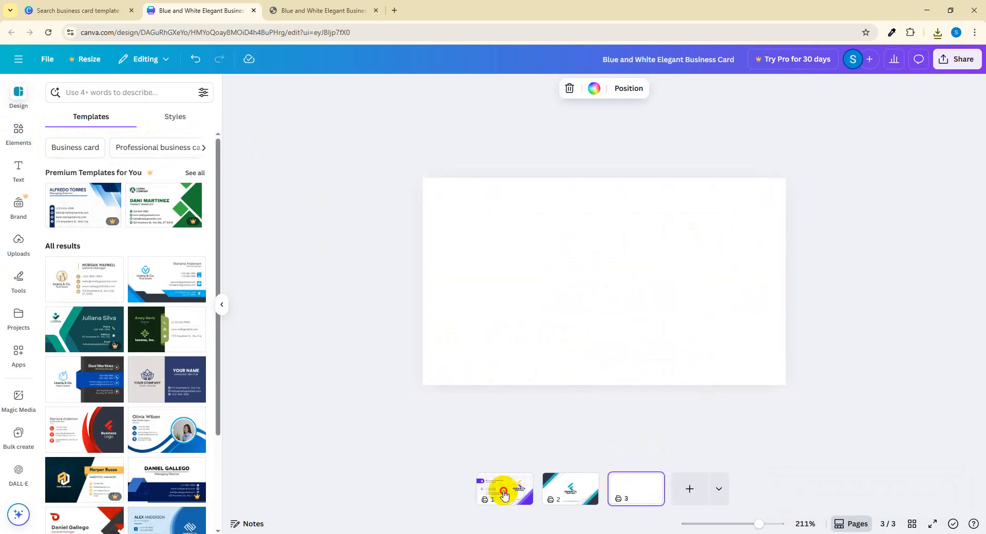
left_click(504, 495)
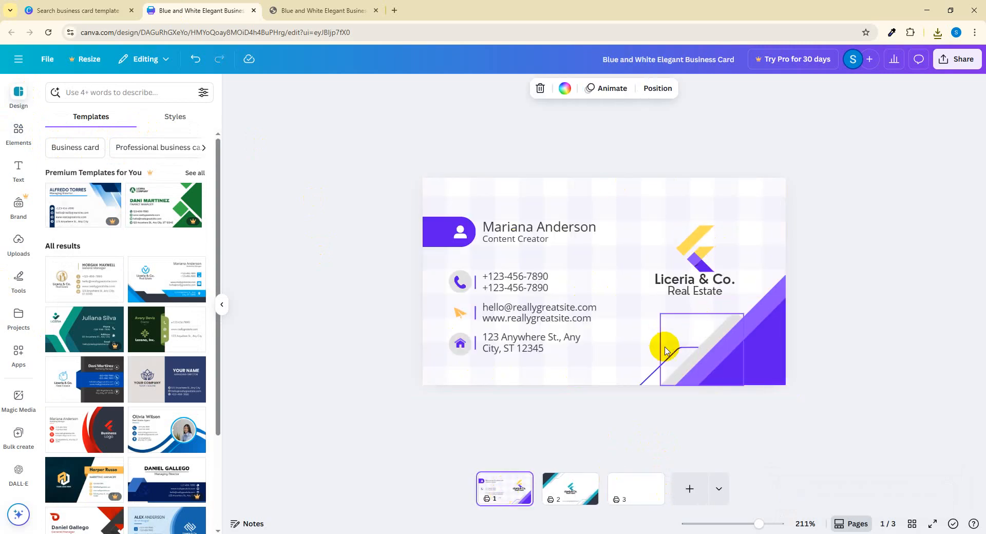
left_click(621, 489)
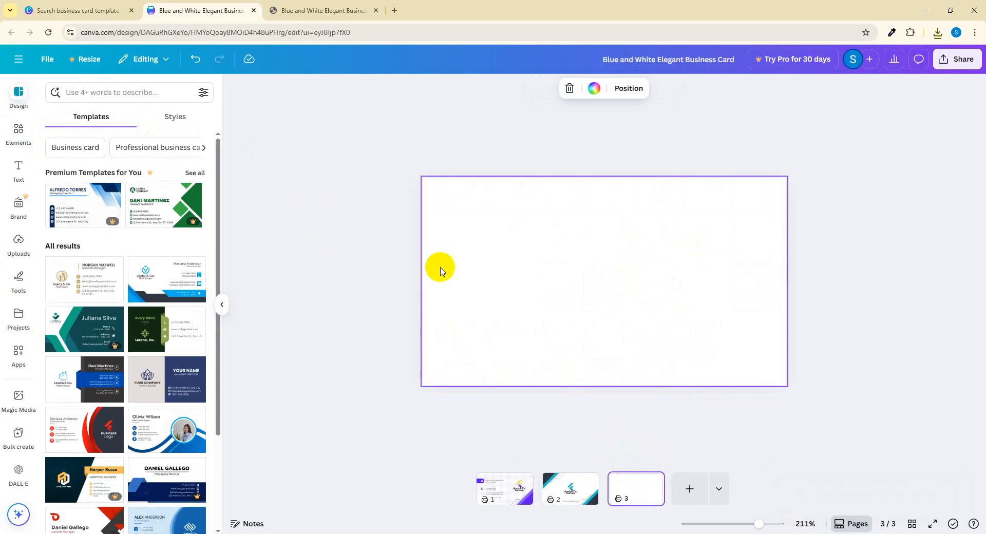
Open the Red Black Creative Modern Business Card template and apply its front design to the blank third page.
scroll(76, 261, "down", 2)
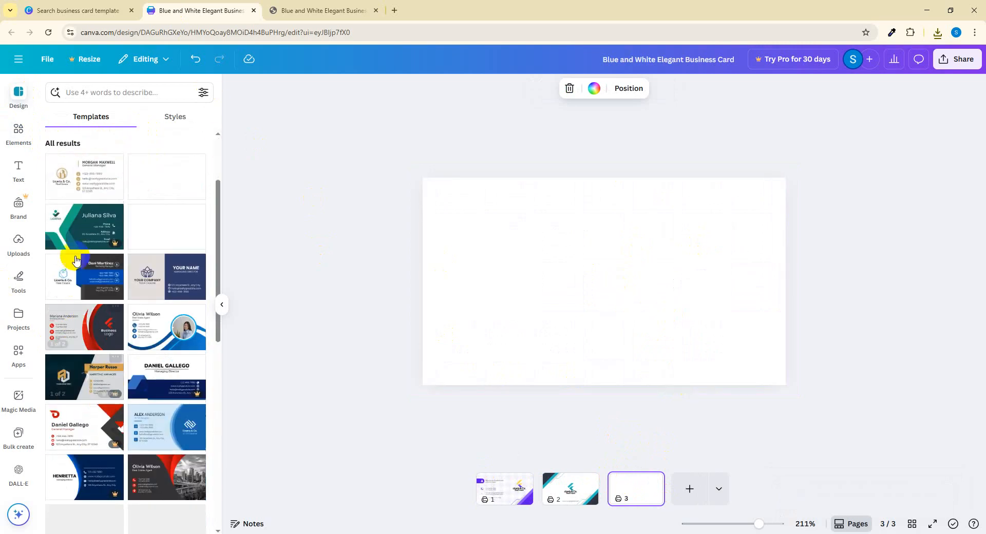
left_click(90, 283)
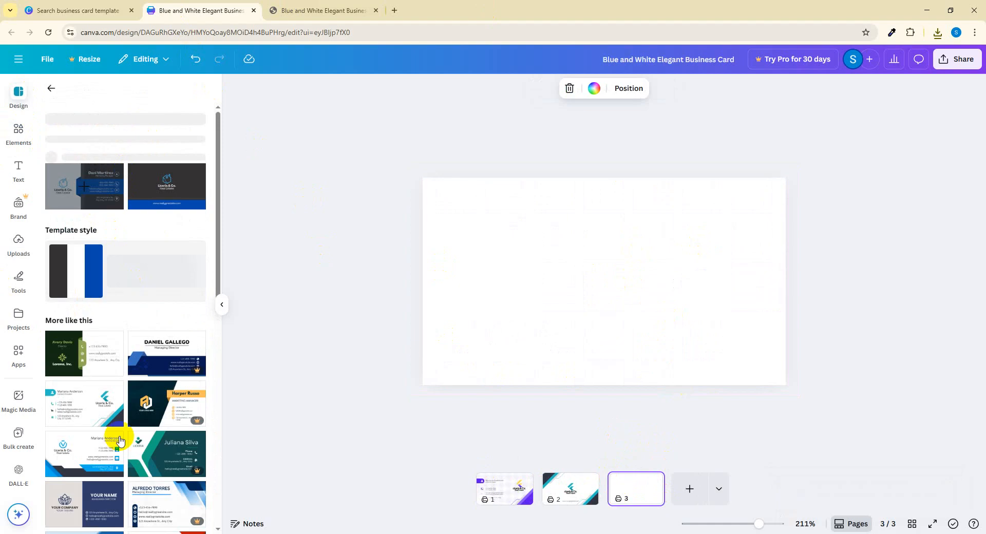
scroll(122, 298, "down", 1)
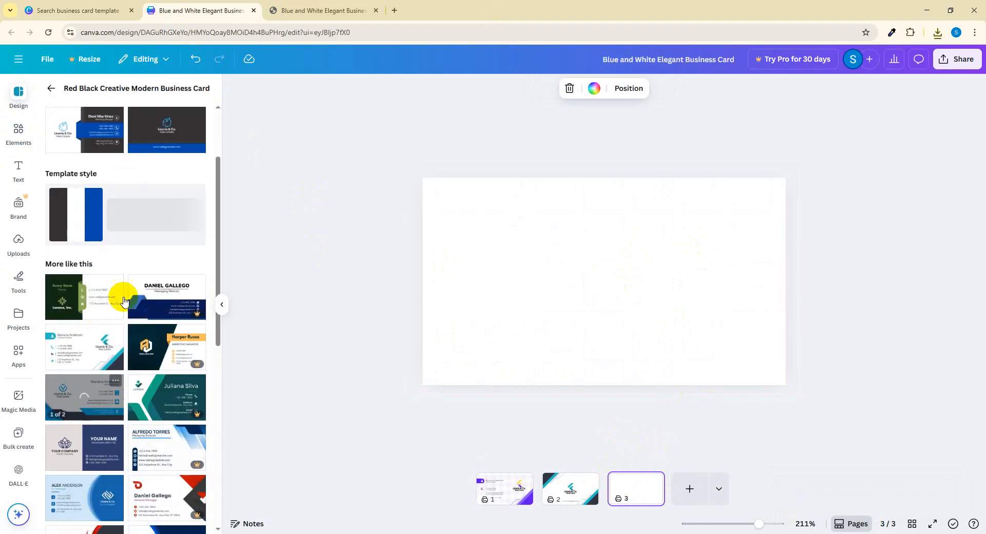
left_click(82, 304)
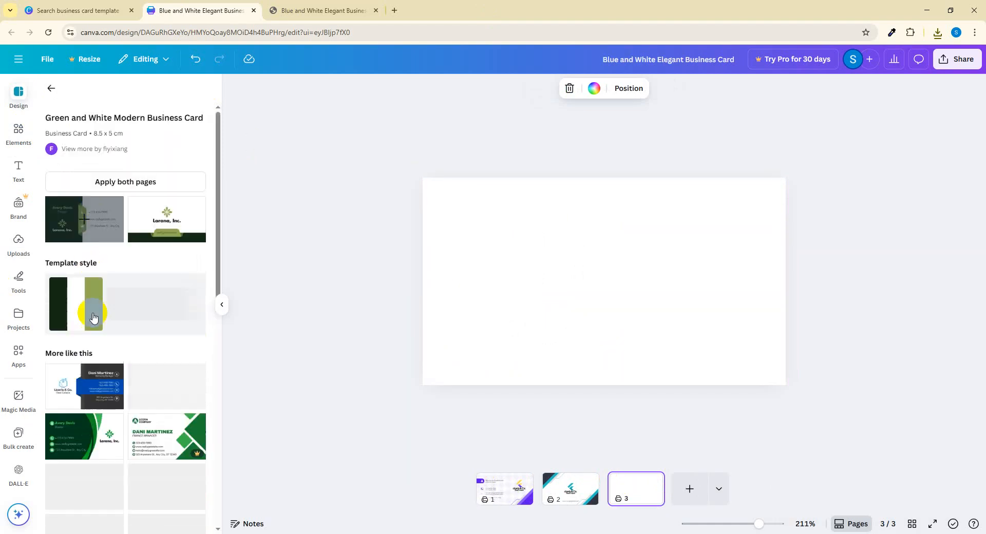
scroll(103, 370, "down", 1)
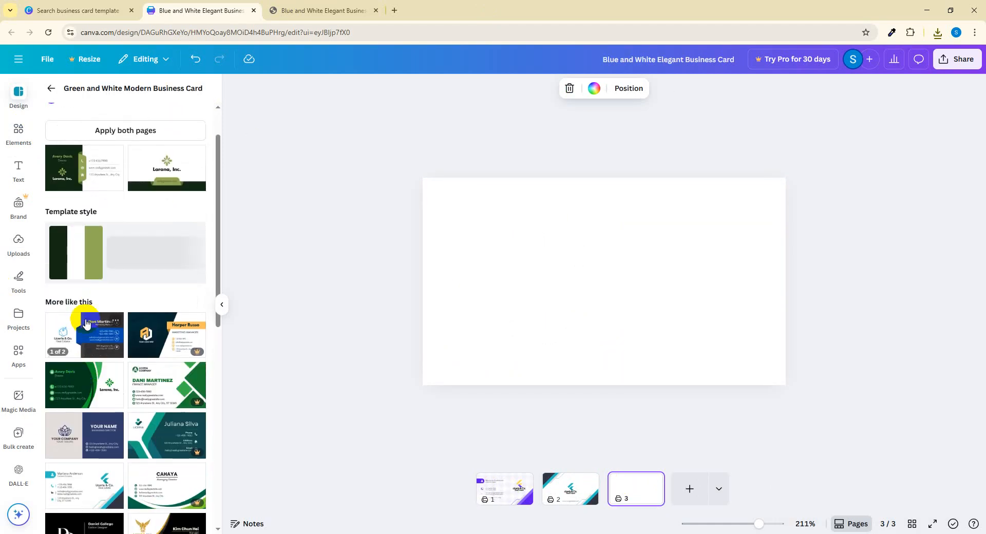
left_click(92, 351)
scroll(154, 216, "up", 2)
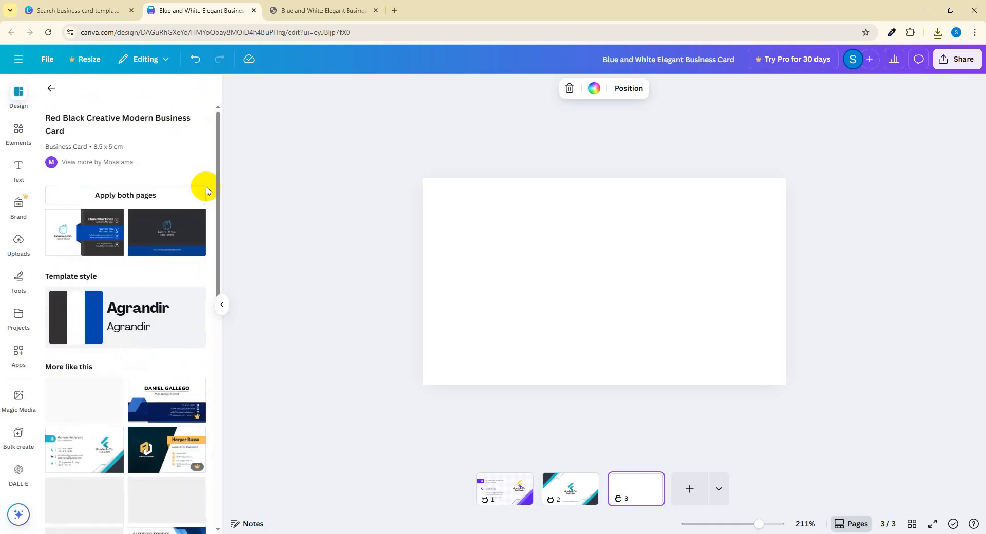
left_click(82, 235)
left_click(805, 375)
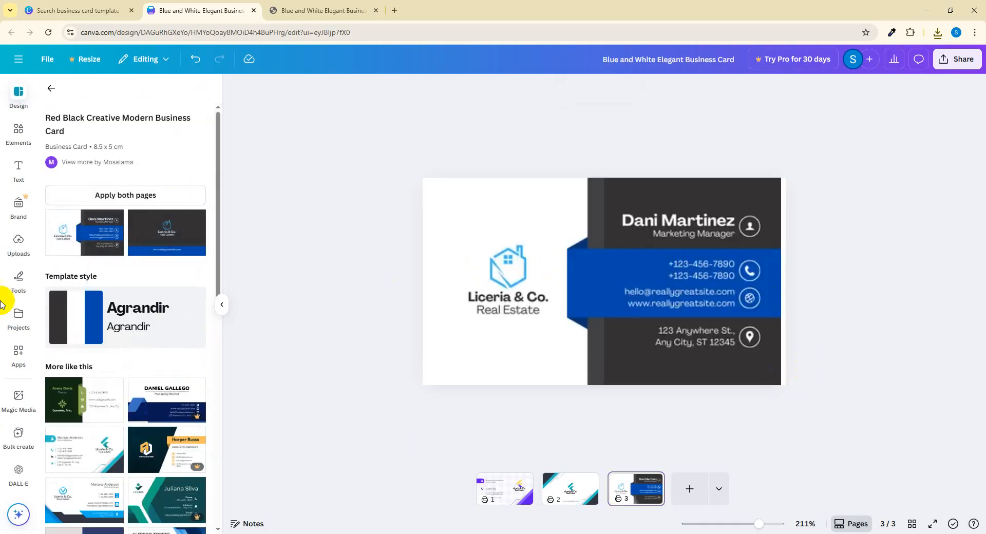
Extend the dark panel and the blue band to the card's right edge so the white gap is covered.
left_click(759, 158)
left_click(772, 281)
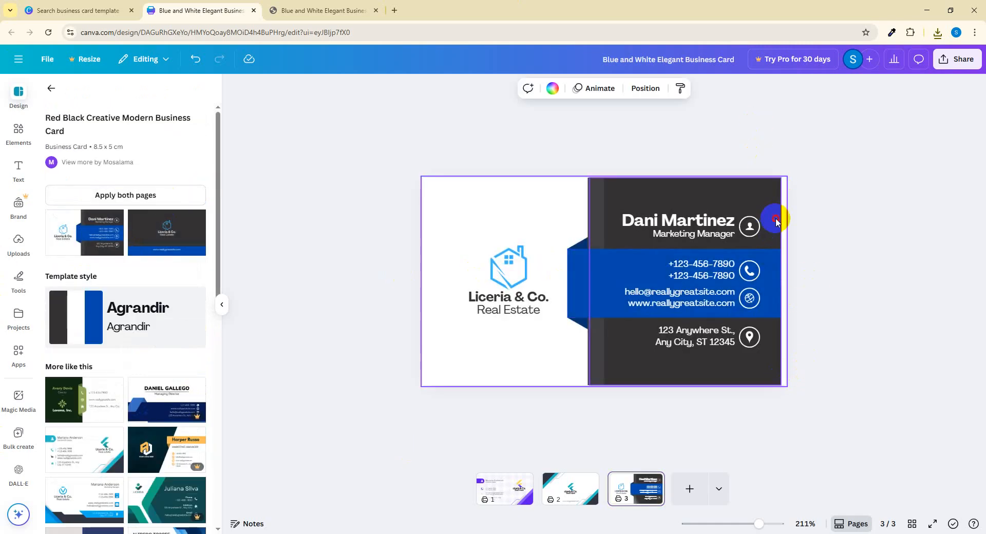
left_click_drag(786, 288, 793, 281)
left_click(771, 293)
left_click(826, 319)
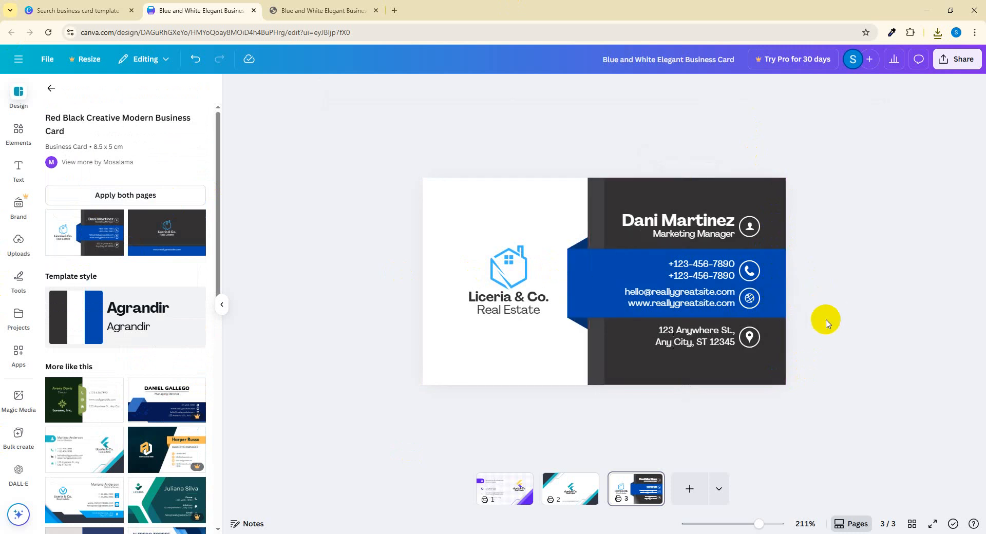
Recolor the blue band behind the contact details on page 3 with the document's purple.
left_click(438, 195)
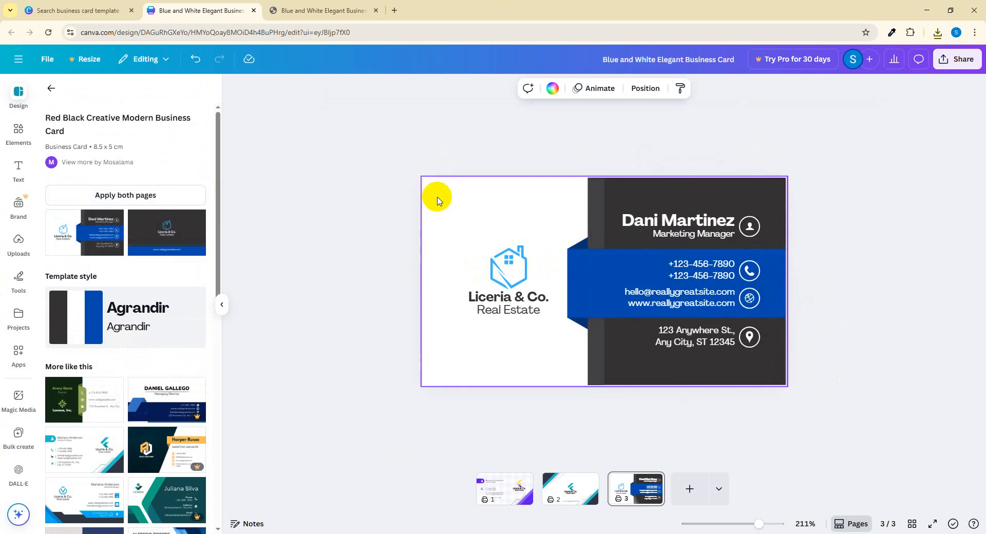
left_click(509, 270)
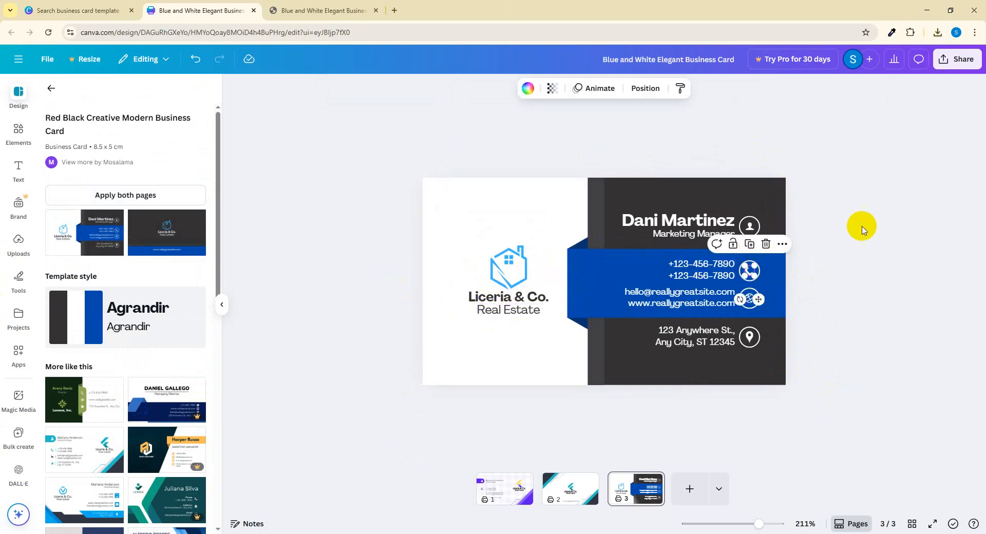
left_click(594, 282)
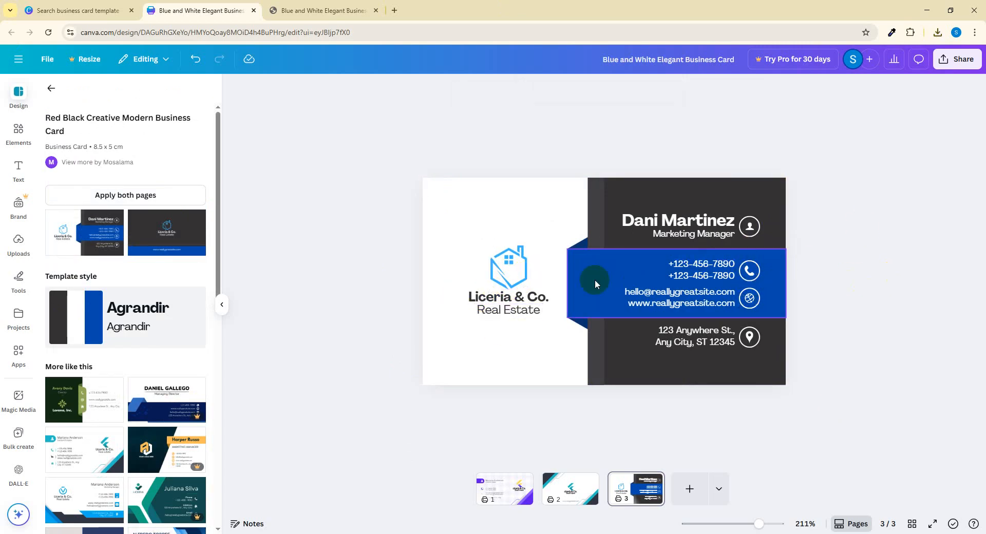
left_click(174, 187)
left_click(322, 234)
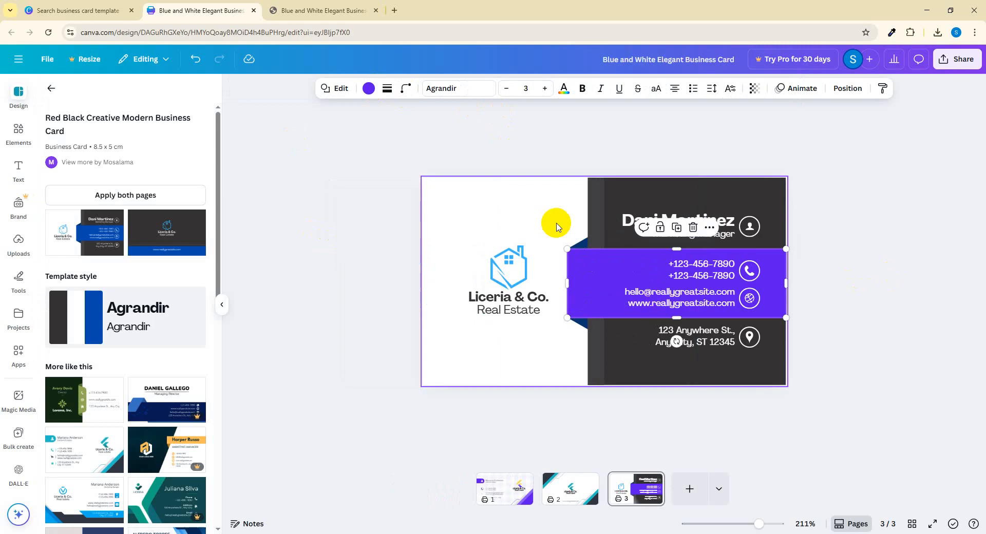
Recolor the two dark blue fold triangles above and below the purple band with the document's yellow.
left_click(587, 249)
left_click(368, 88)
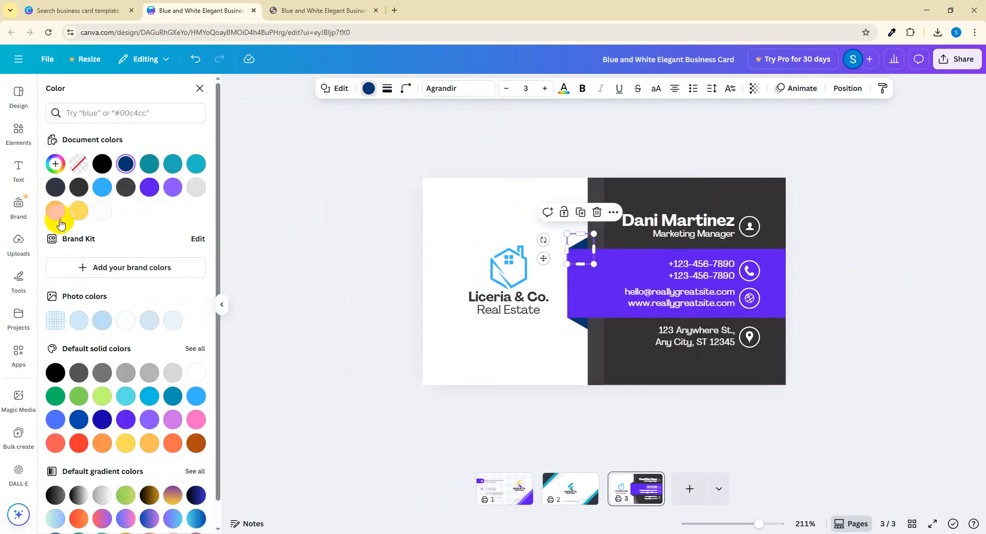
left_click(241, 267)
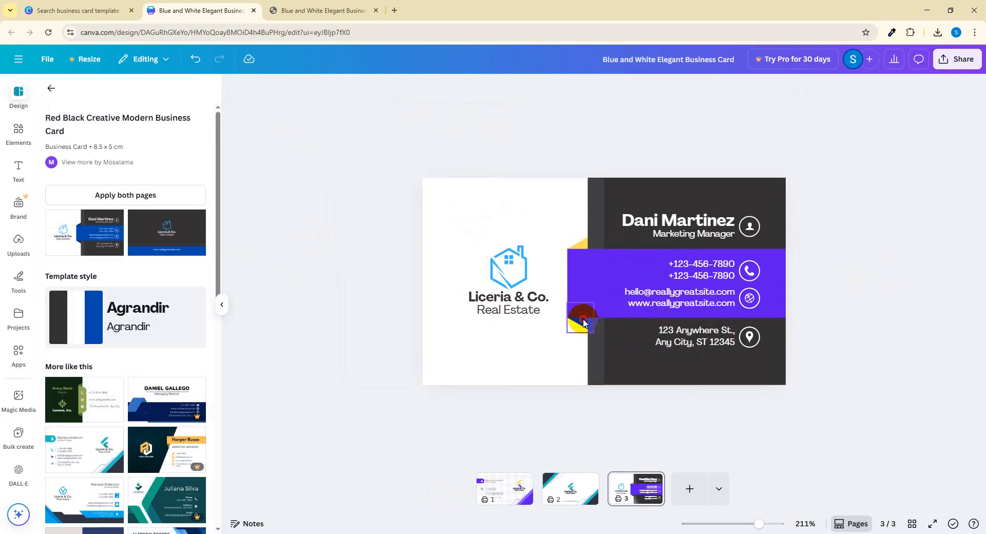
left_click(584, 322)
left_click(368, 88)
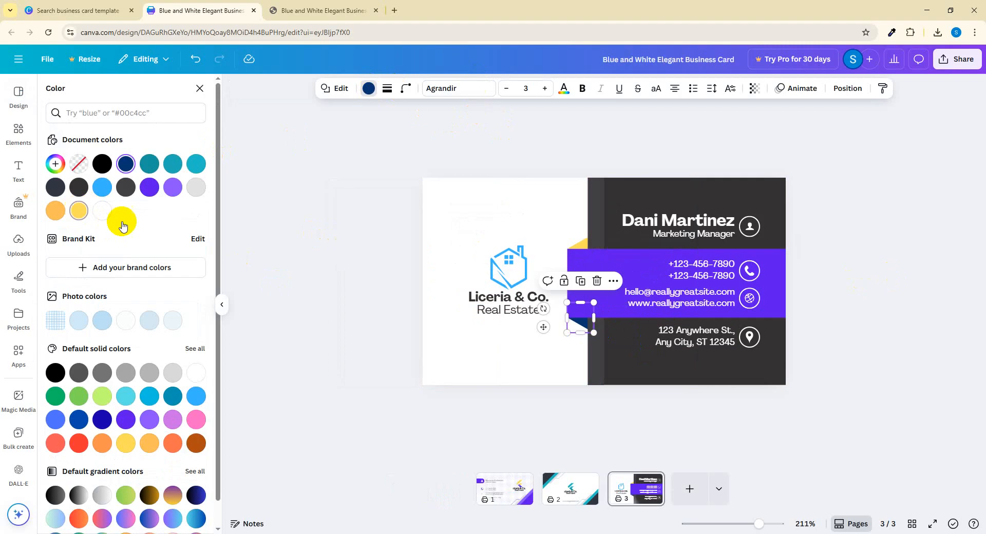
left_click(79, 211)
left_click(381, 318)
Recolor the narrow vertical strip along the dark panel's left edge light grey.
left_click(765, 201)
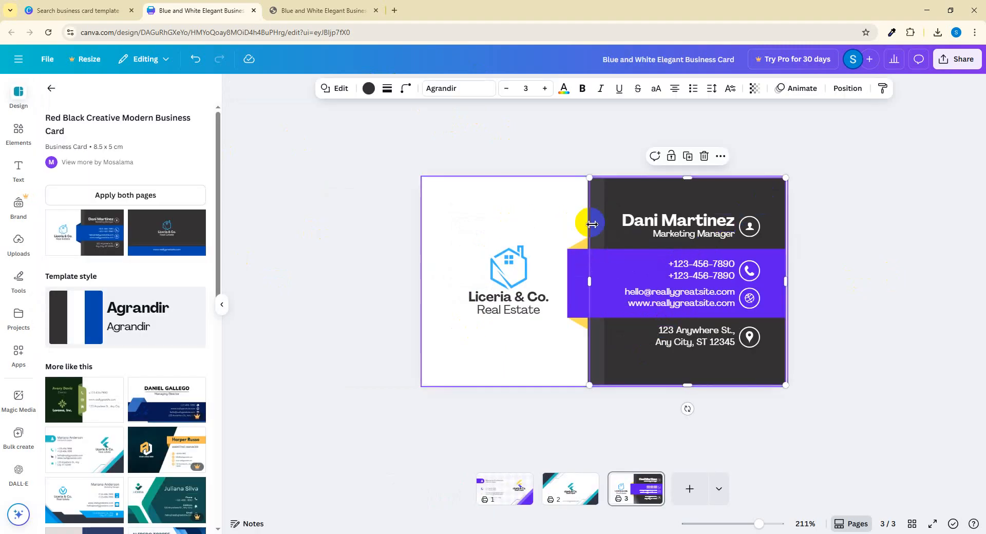
left_click(593, 224)
left_click(369, 88)
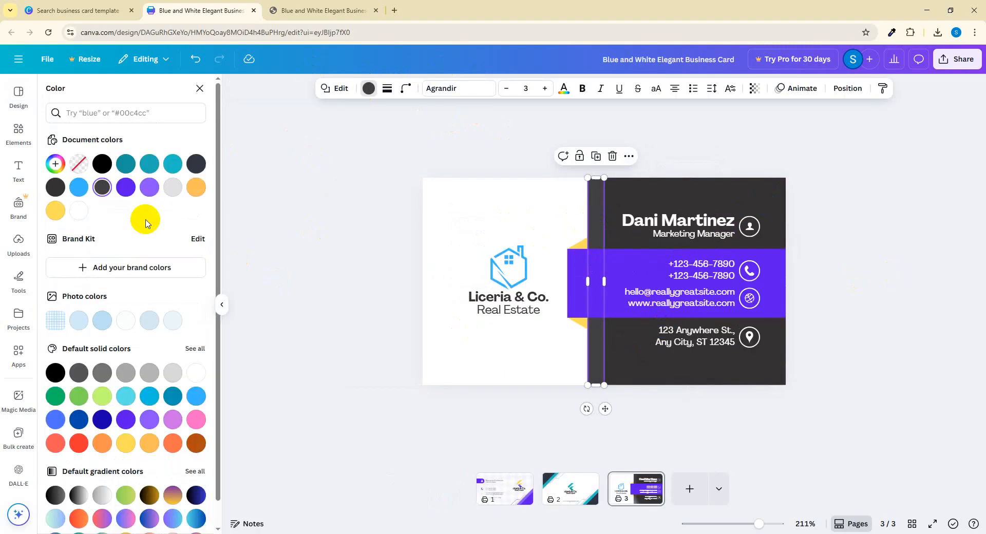
left_click(170, 190)
left_click(304, 310)
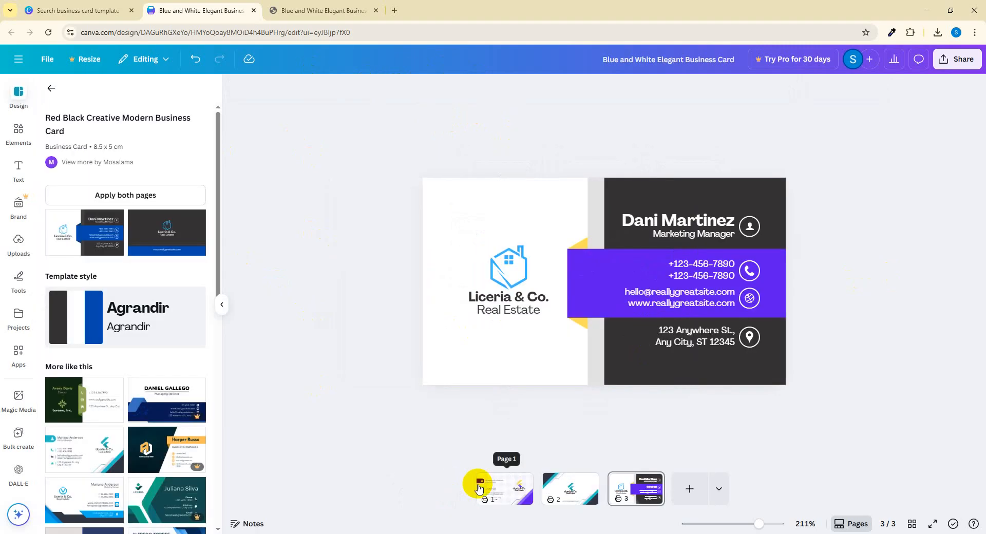
Recolor the house logo icon on the white side of the card purple.
left_click(509, 267)
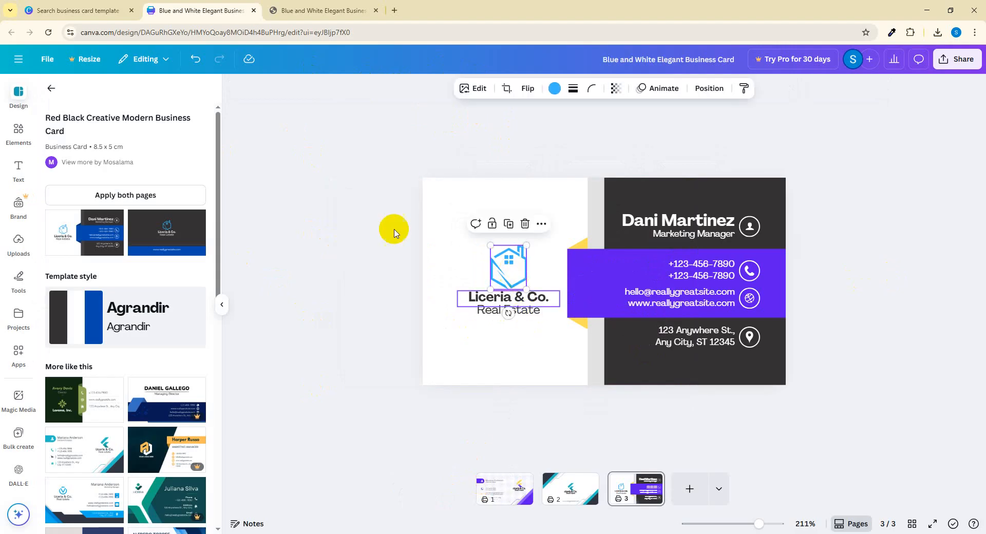
left_click(555, 89)
left_click(93, 196)
left_click(319, 311)
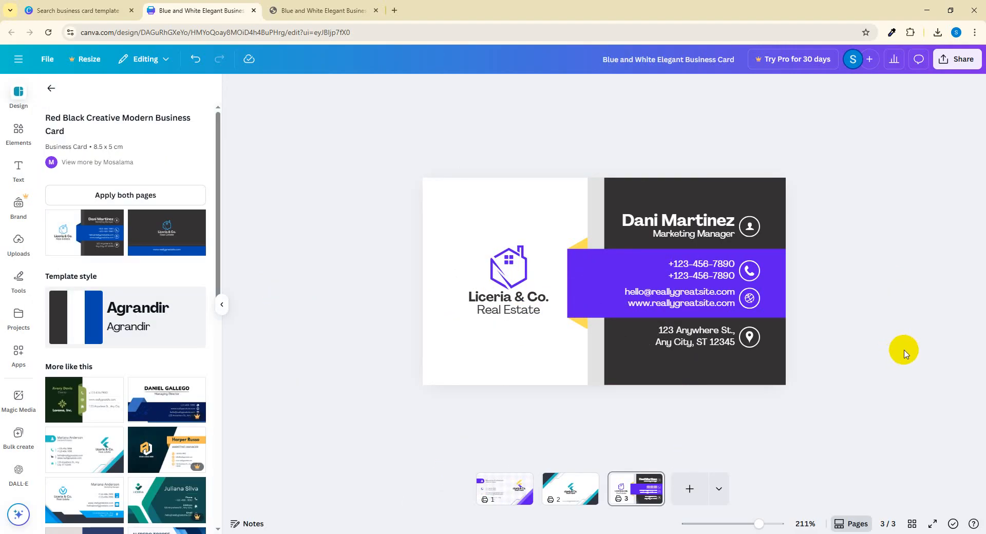
Select only the surname in the card's name text and color it yellow.
left_click(669, 234)
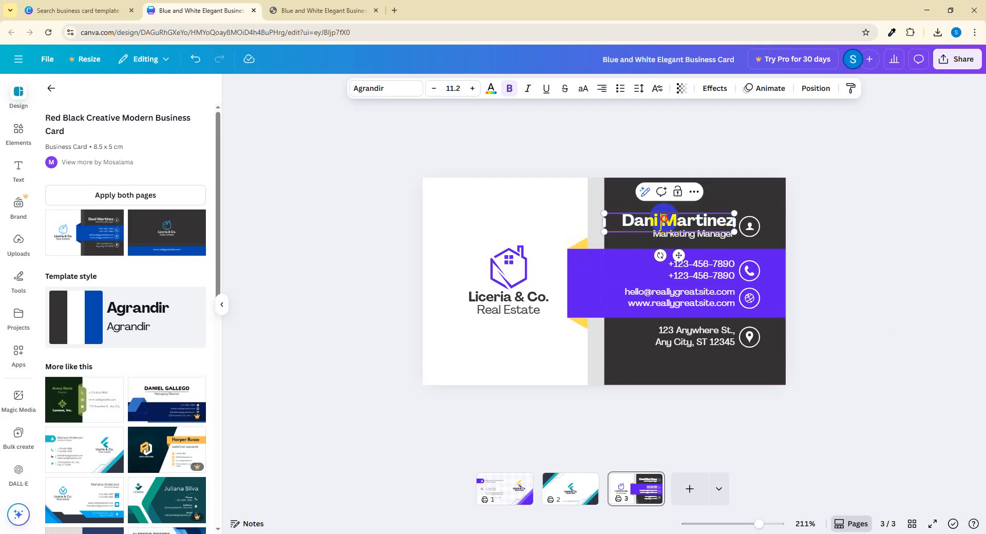
left_click_drag(758, 220, 757, 219)
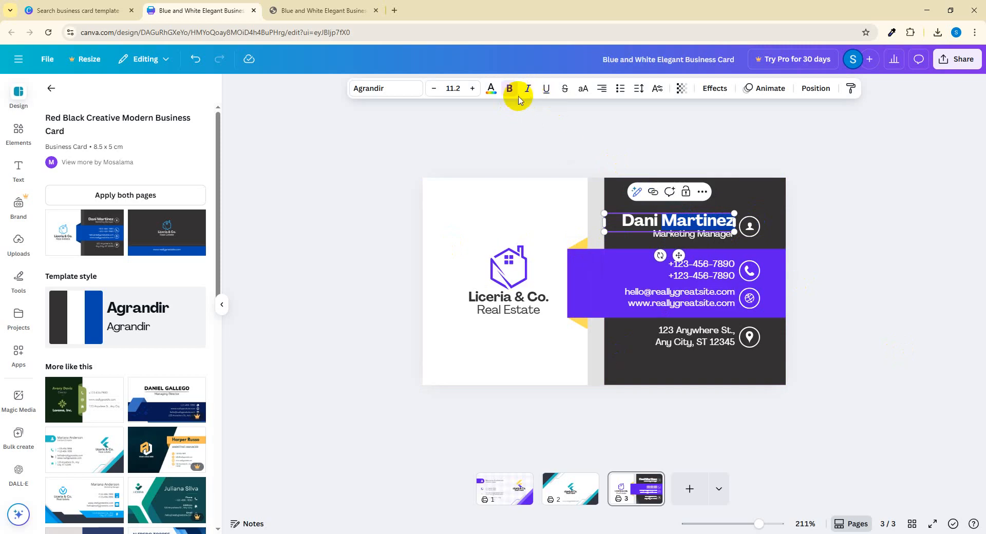
left_click(492, 90)
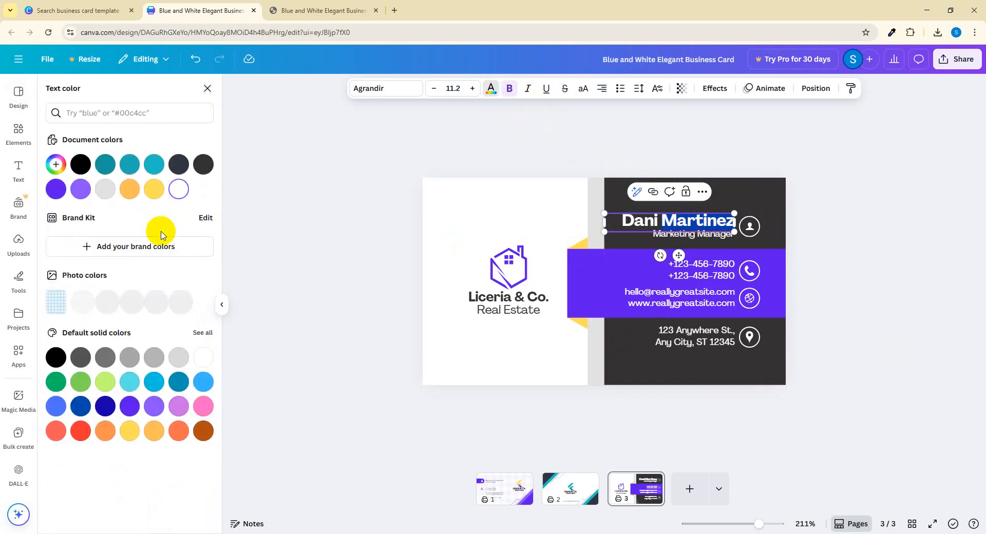
left_click(152, 189)
left_click(741, 390)
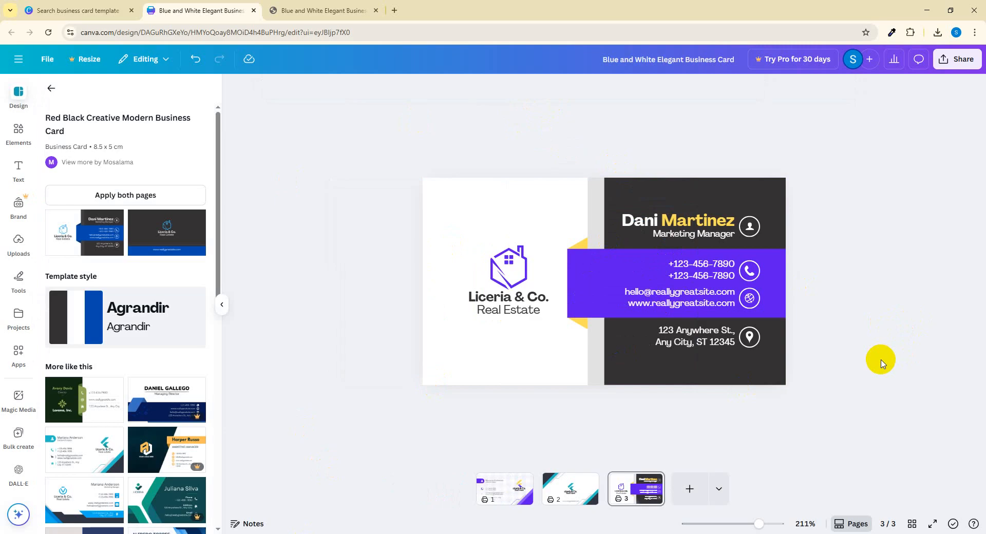
Search the element library for "real estater" and show only the photo results.
left_click(550, 208)
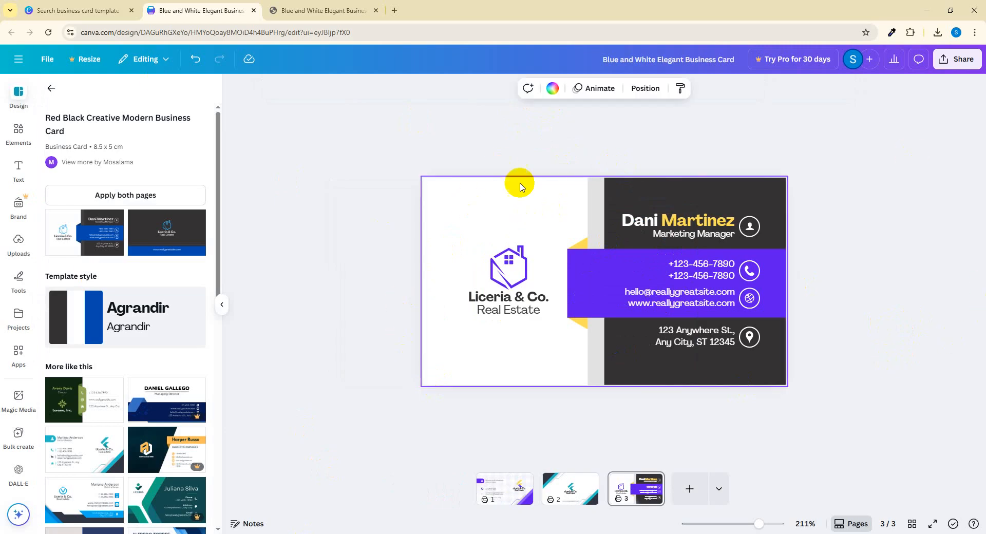
left_click(14, 139)
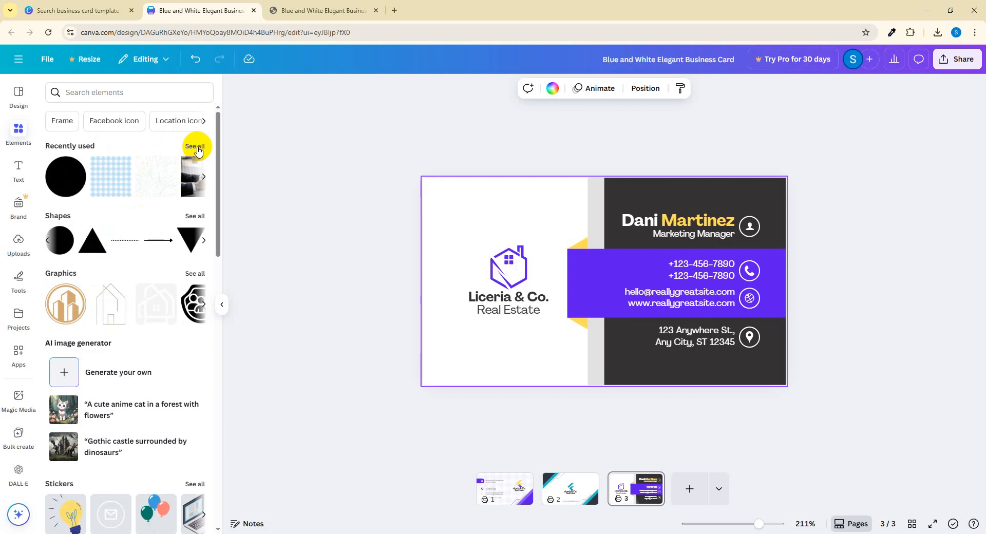
left_click(143, 97)
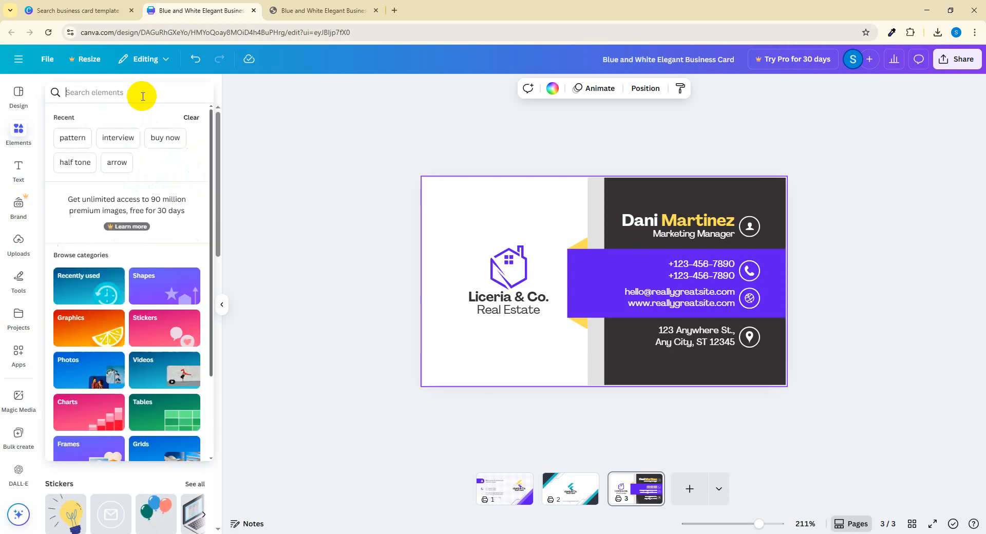
type("p")
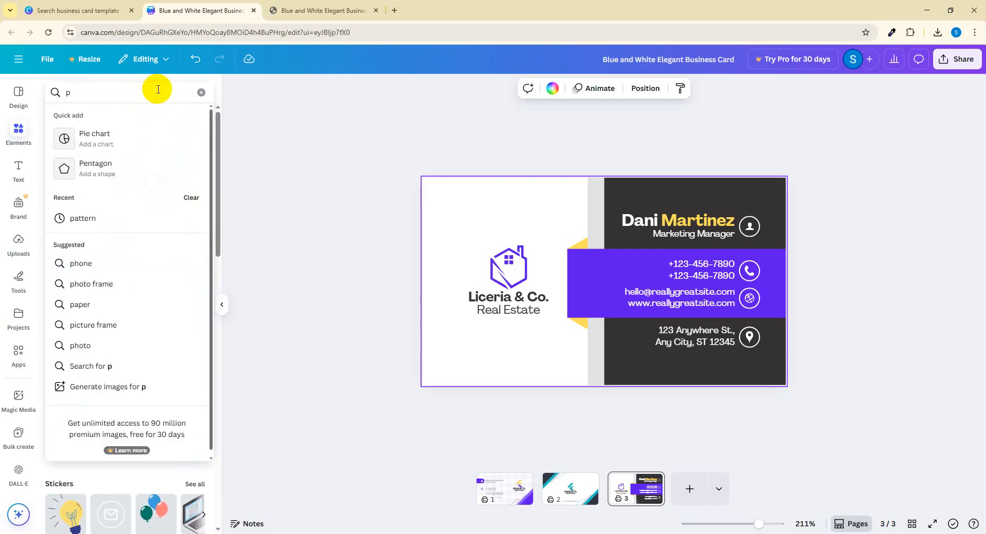
key("BackSpace")
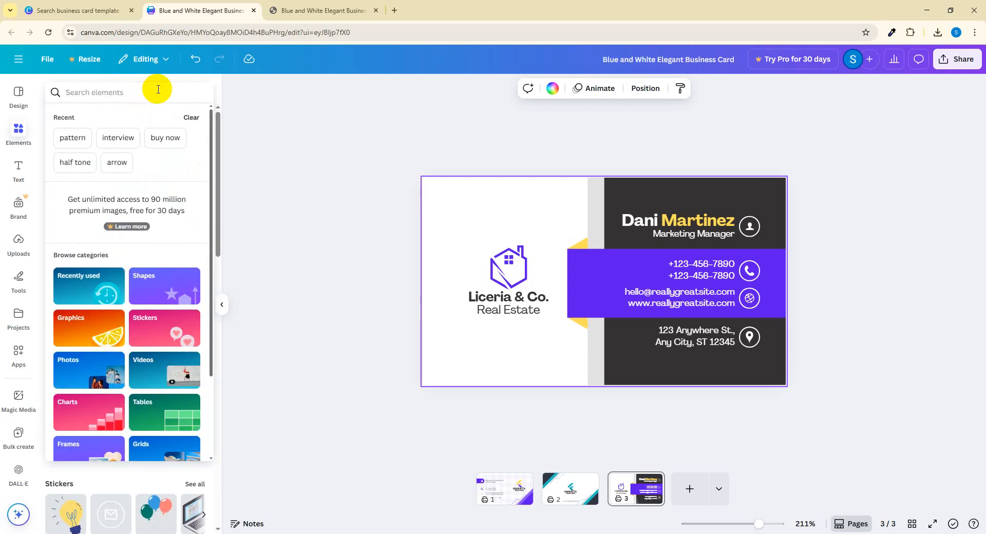
type("real estater")
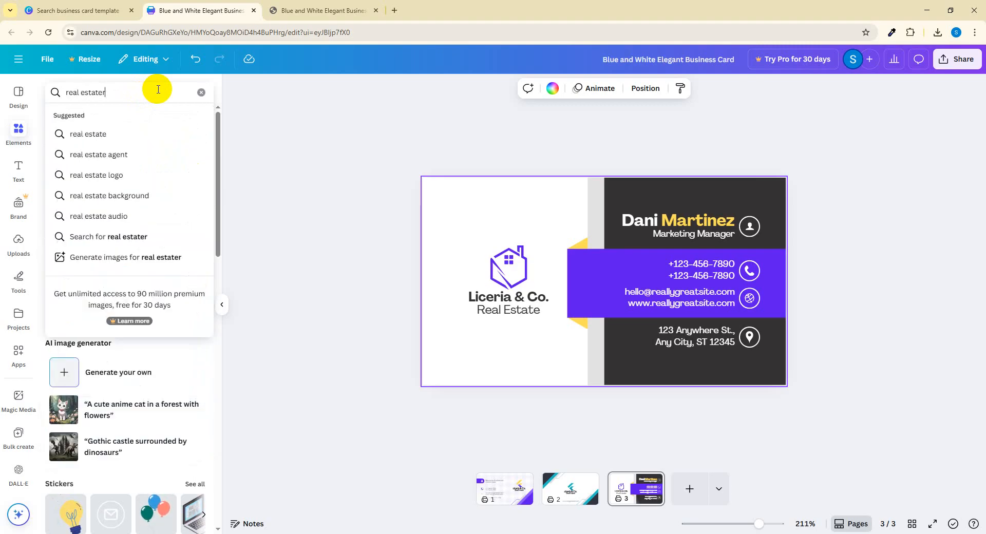
key("Return")
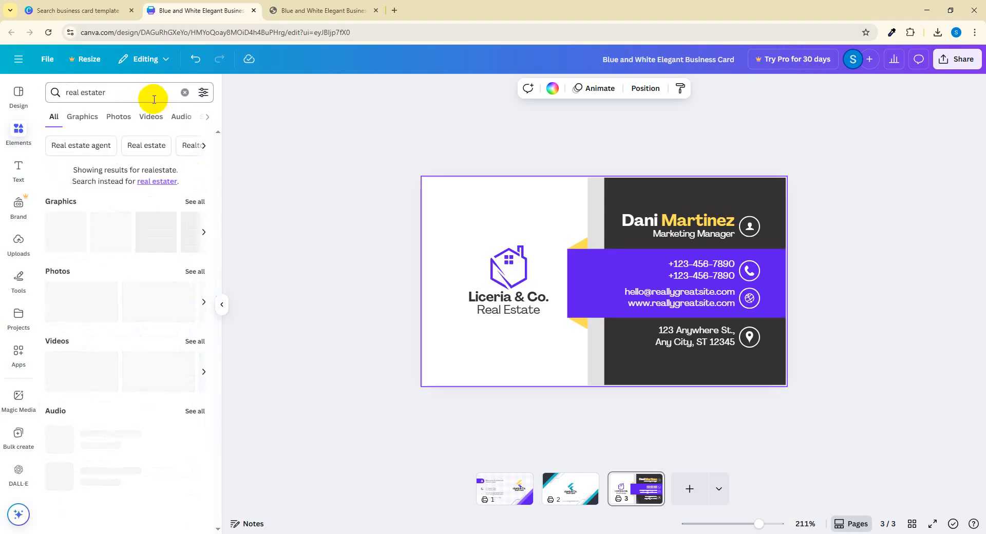
left_click(90, 117)
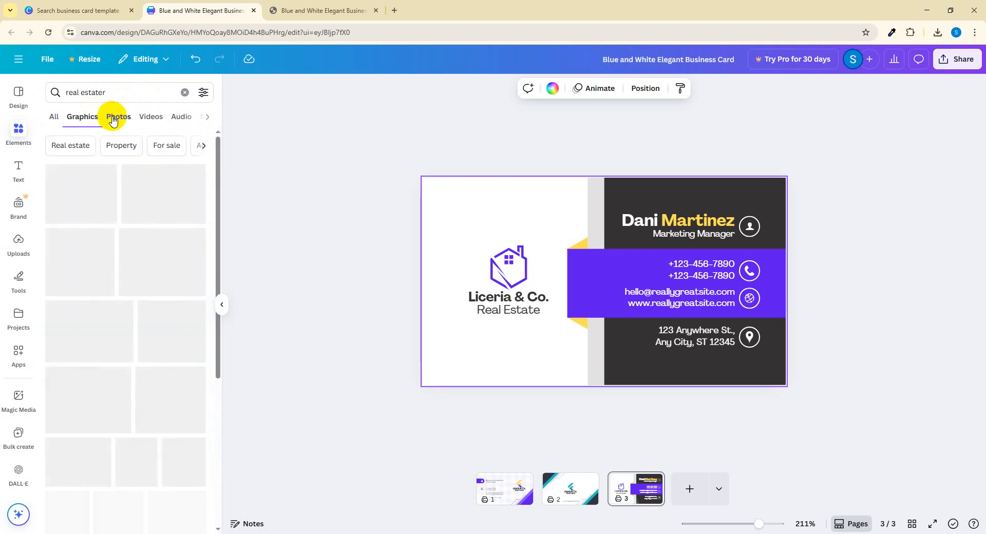
left_click(114, 120)
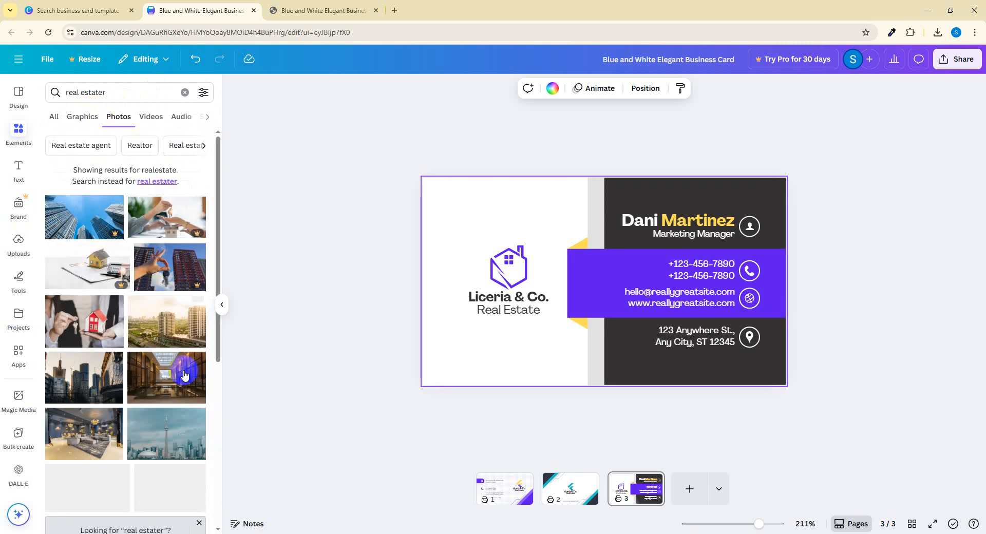
Add the teal city skyline photo with the tall tower across the whole card and send it to the back.
scroll(146, 485, "down", 2)
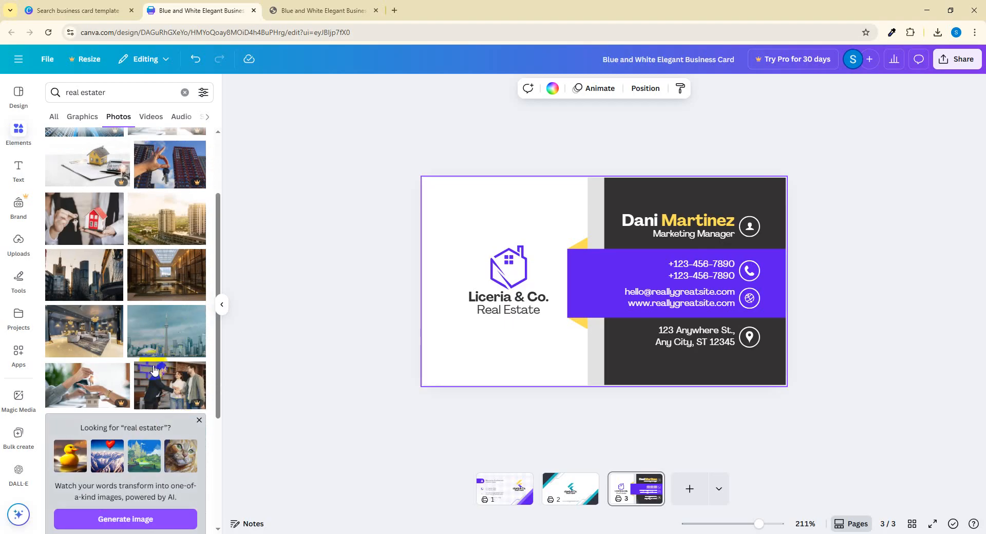
left_click_drag(171, 339, 439, 323)
right_click(478, 259)
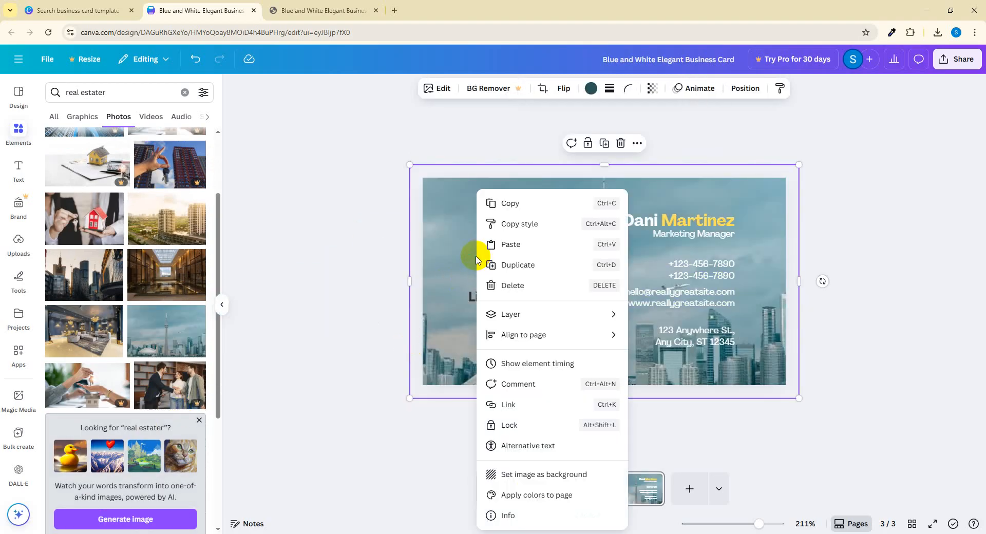
mouse_move(577, 314)
left_click(677, 376)
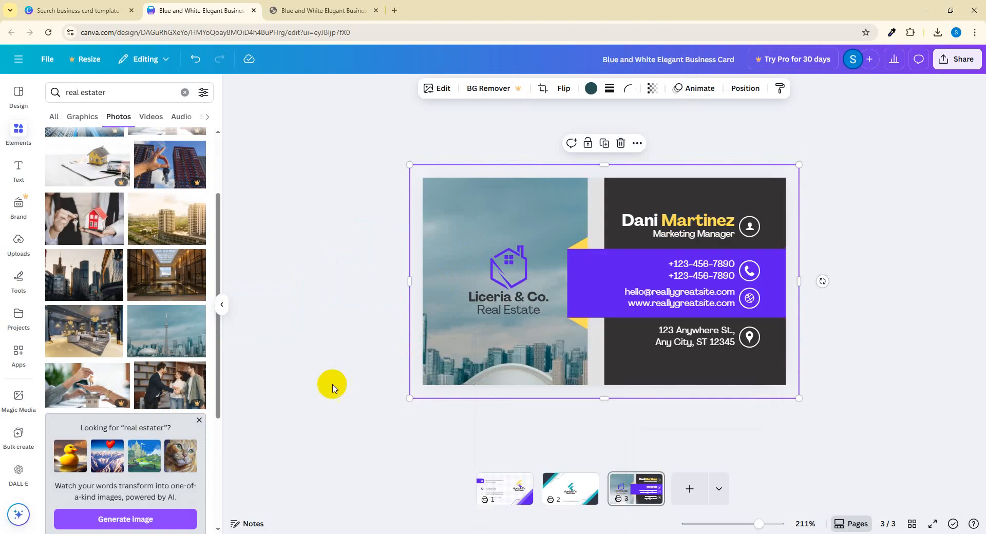
Enlarge the skyline photo inside its crop frame and shift it so the tower stands within the card's logo half.
double_click(515, 341)
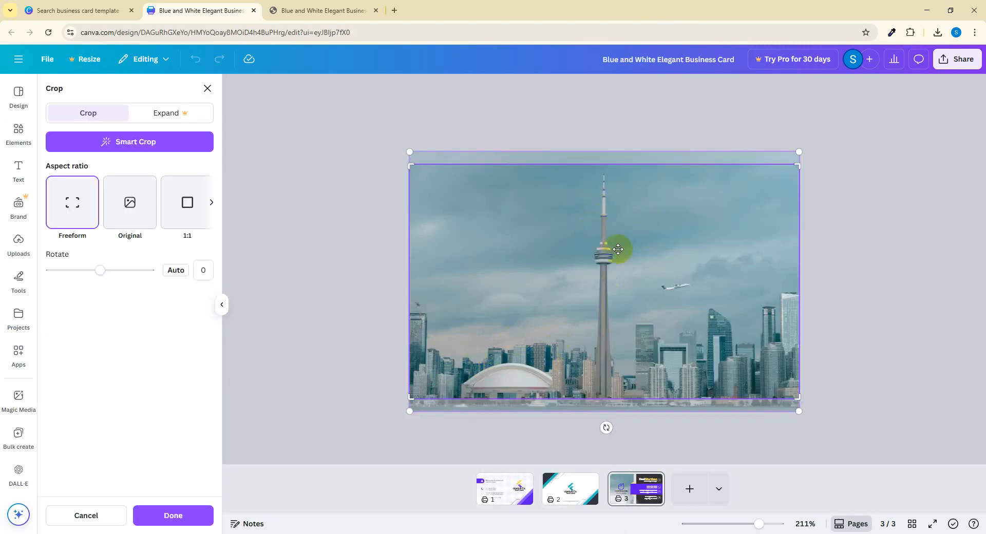
left_click_drag(554, 337, 432, 375)
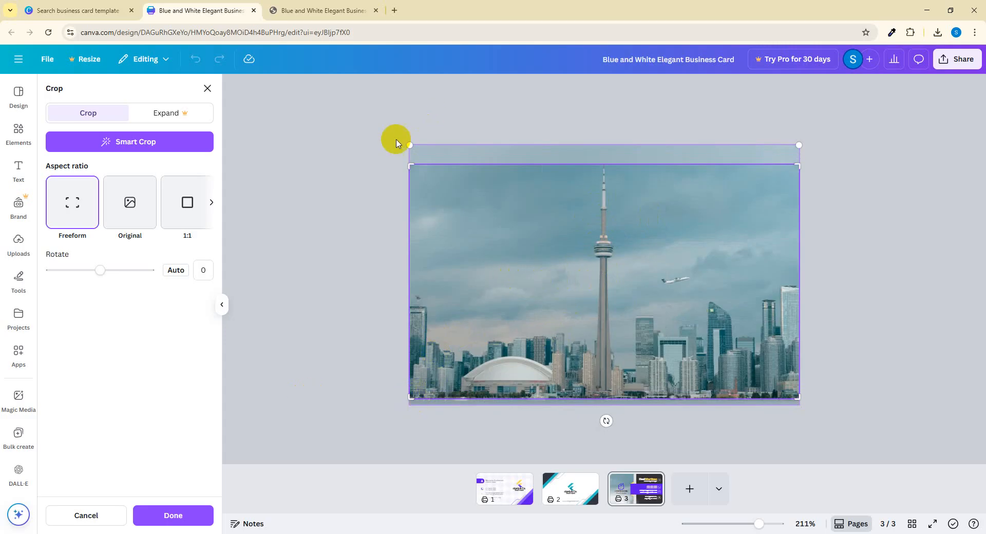
left_click_drag(452, 360, 304, 468)
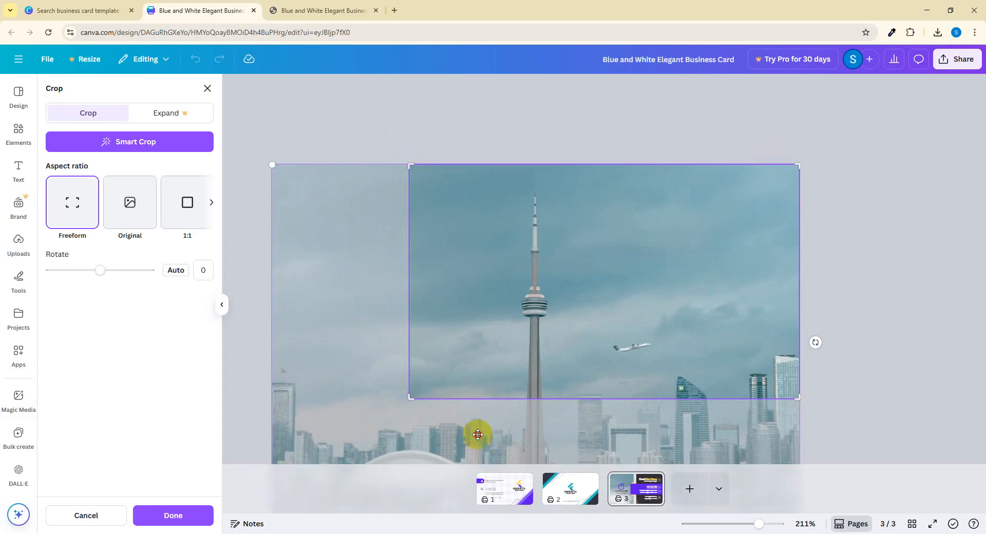
left_click_drag(476, 433, 315, 444)
left_click(966, 277)
left_click(890, 266)
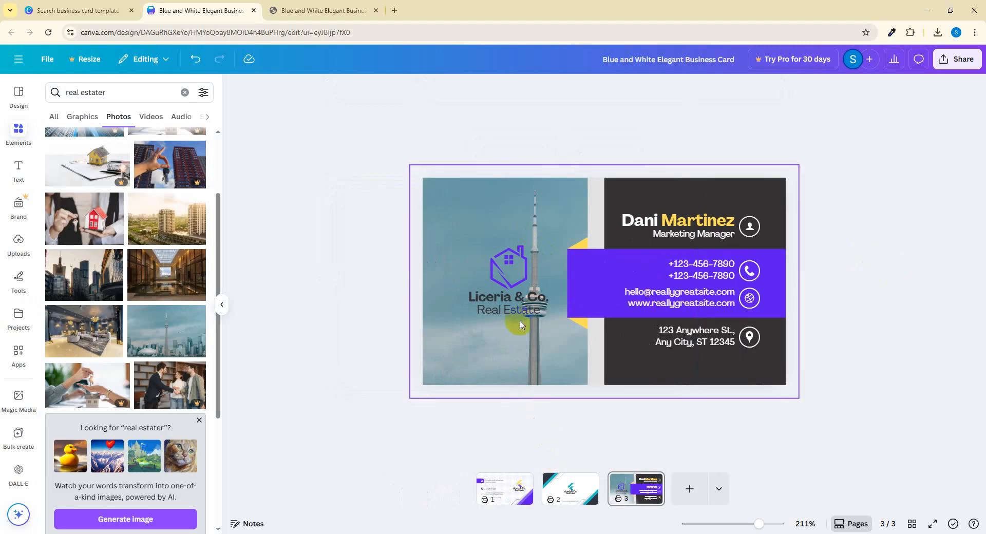
left_click(448, 298)
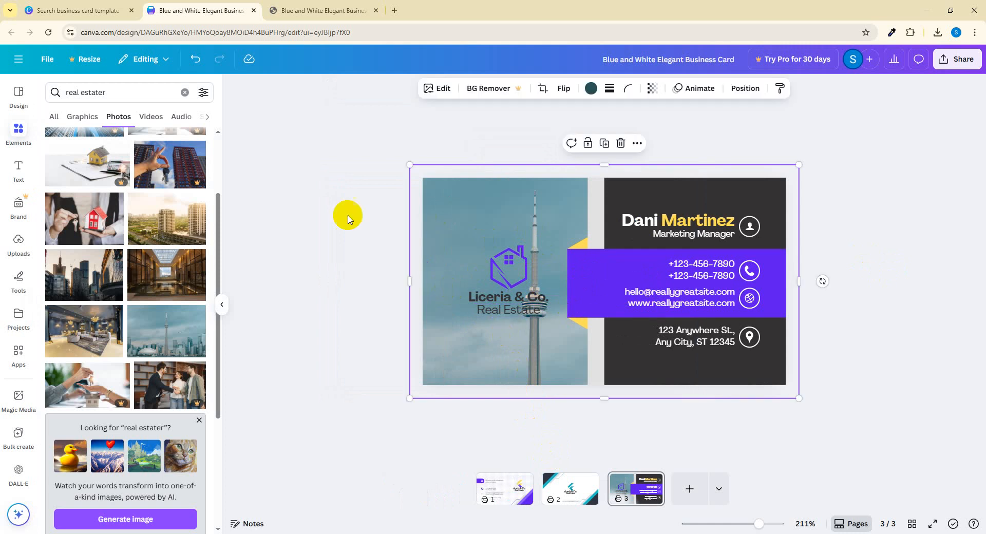
left_click(510, 303)
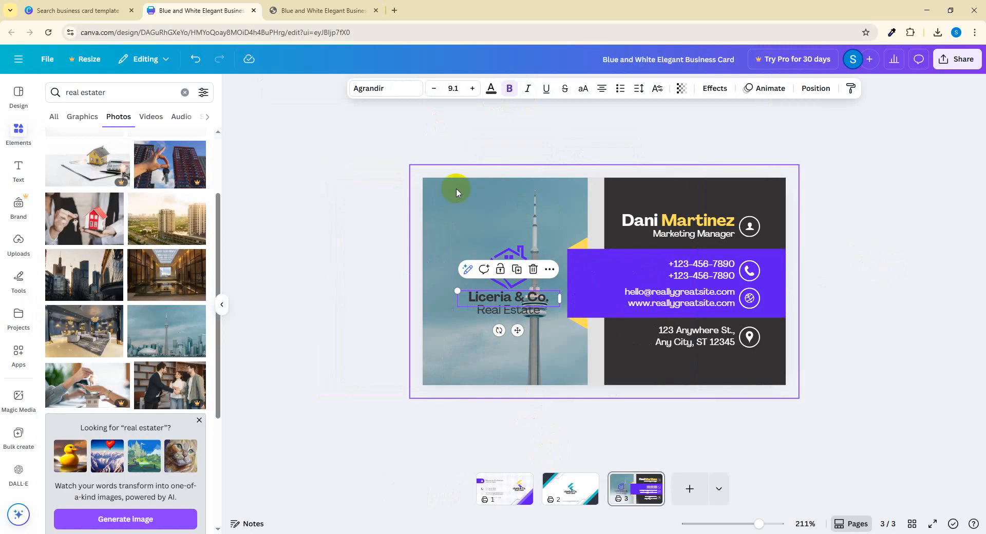
left_click(455, 191)
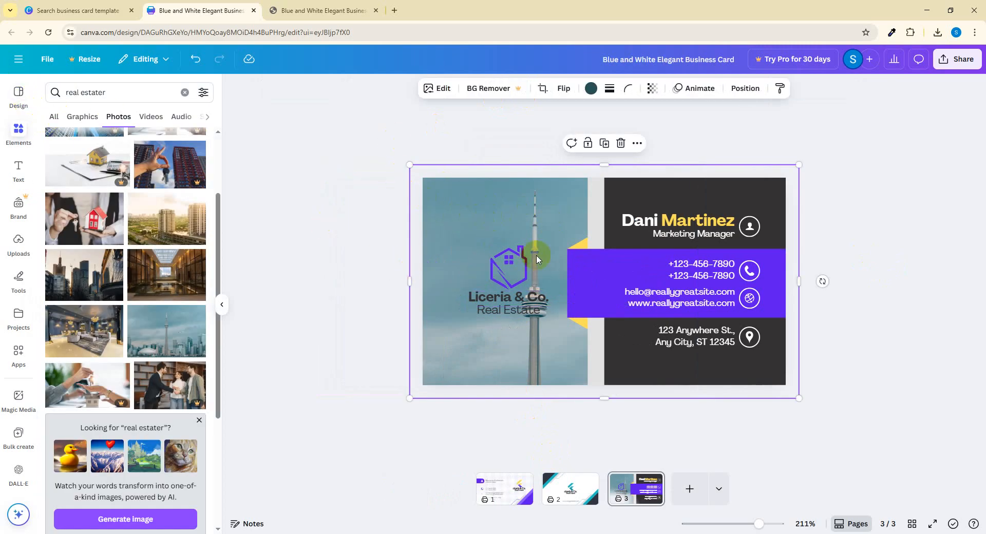
Clear the photo search and add a square shape from the recently used elements.
left_click(59, 117)
left_click(185, 93)
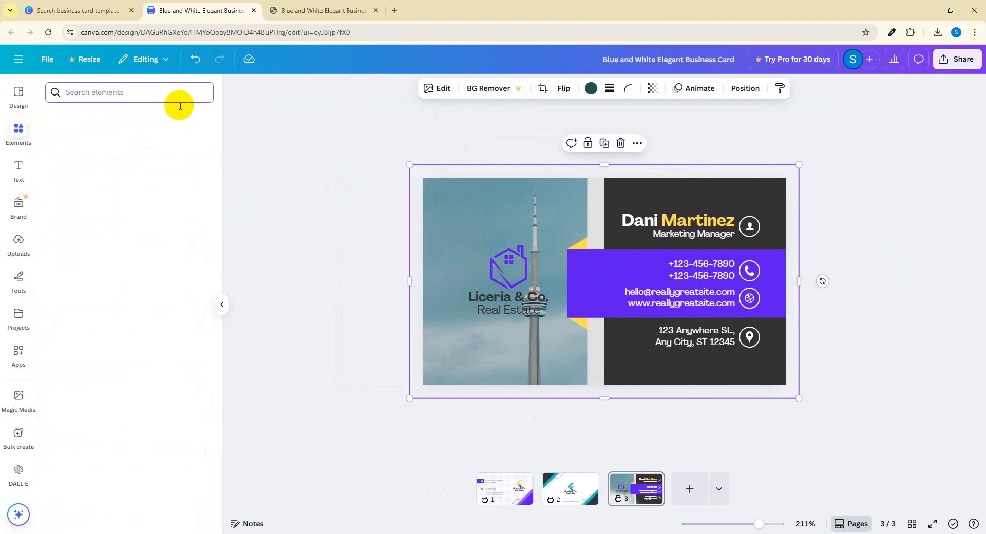
left_click(330, 149)
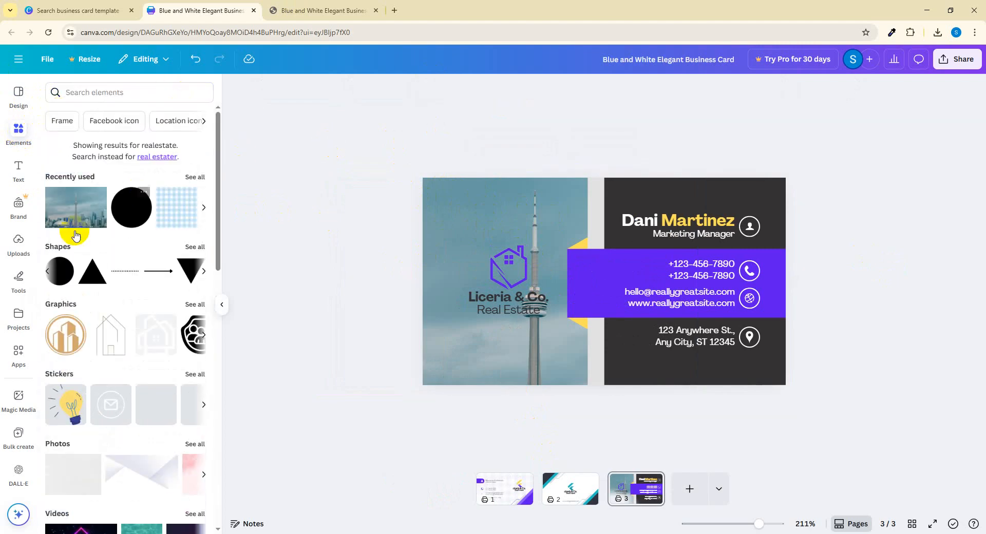
left_click(205, 210)
left_click(205, 270)
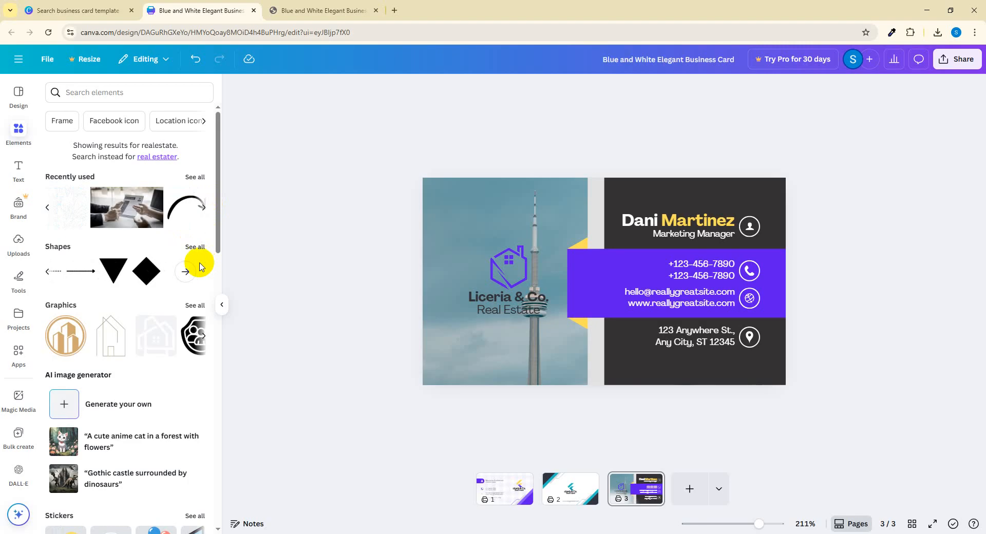
scroll(118, 383, "down", 1)
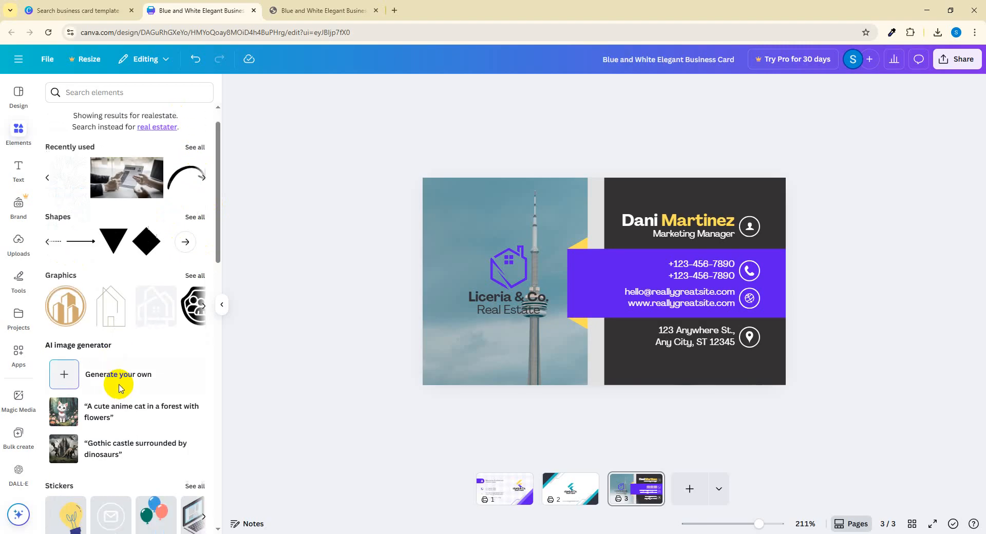
scroll(121, 387, "up", 1)
left_click(46, 208)
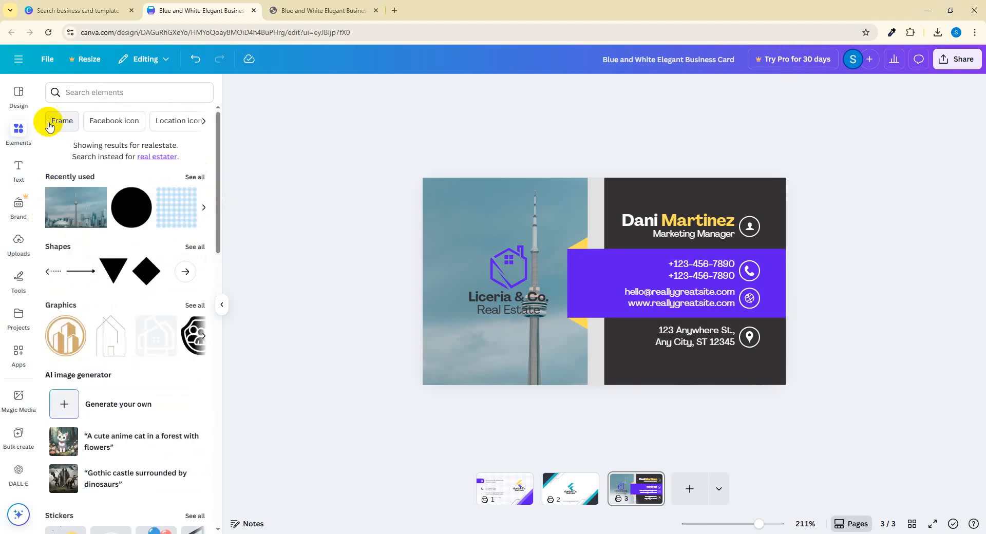
left_click(195, 177)
left_click(95, 308)
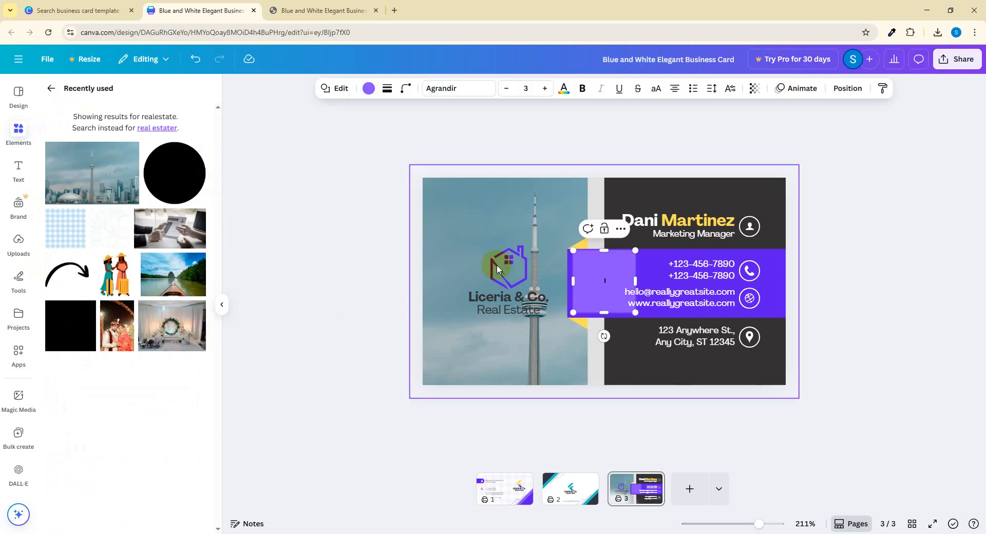
Move the square to the card's upper left corner and stretch it to cover the entire photo half.
left_click(596, 267)
left_click_drag(596, 267, 447, 188)
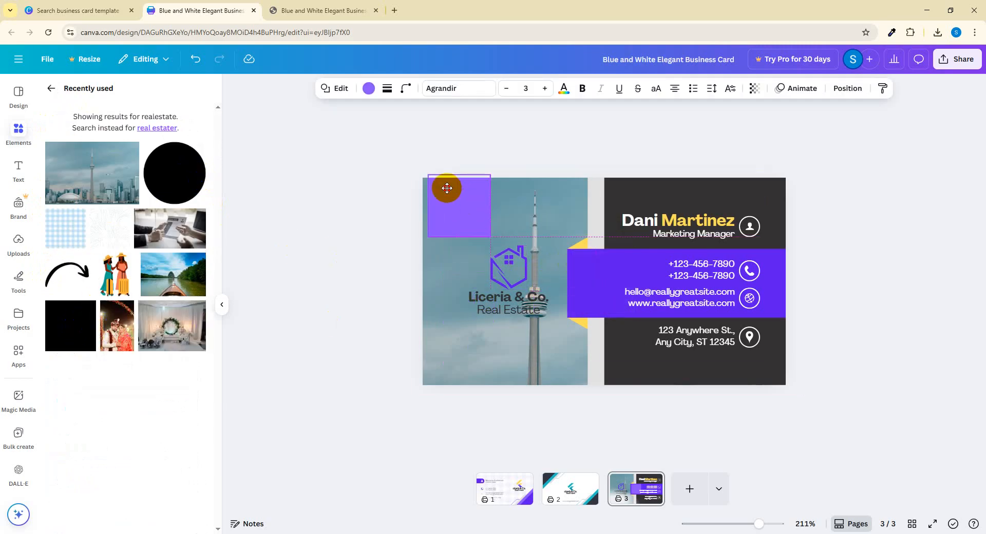
left_click_drag(485, 237, 588, 398)
Send the light purple rectangle backward one layer at a time until it sits behind the logo, company text, purple band and yellow triangles.
right_click(558, 381)
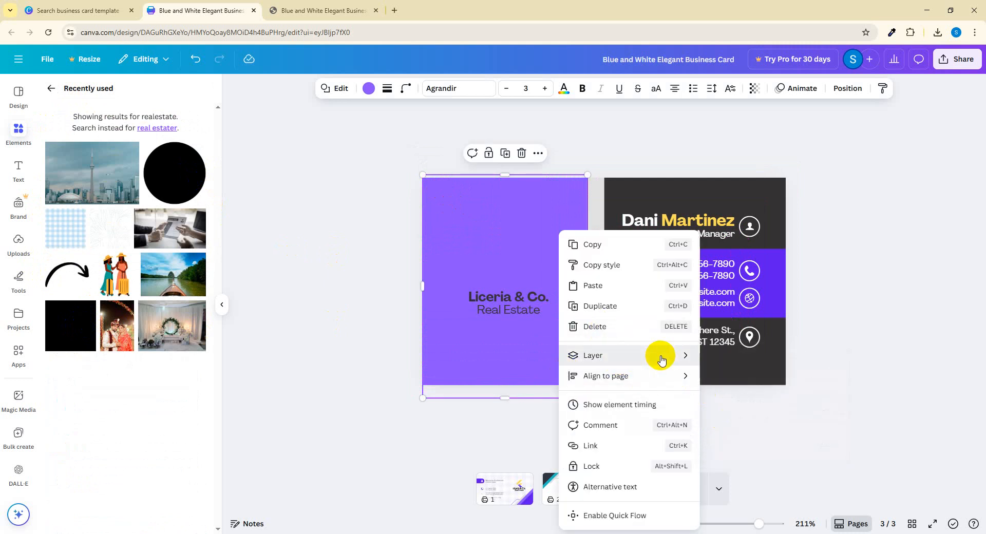
mouse_move(661, 355)
left_click(746, 405)
right_click(545, 360)
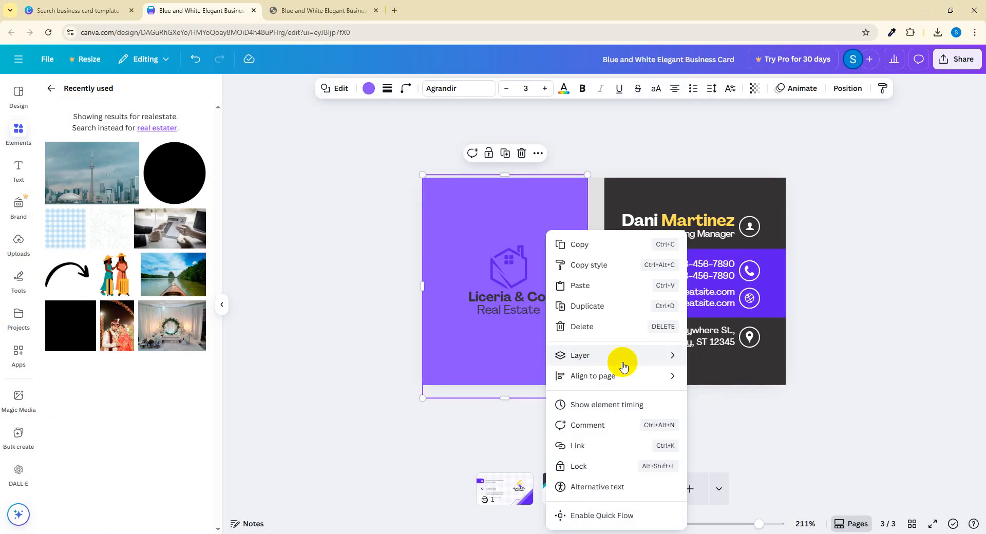
mouse_move(623, 359)
left_click(719, 398)
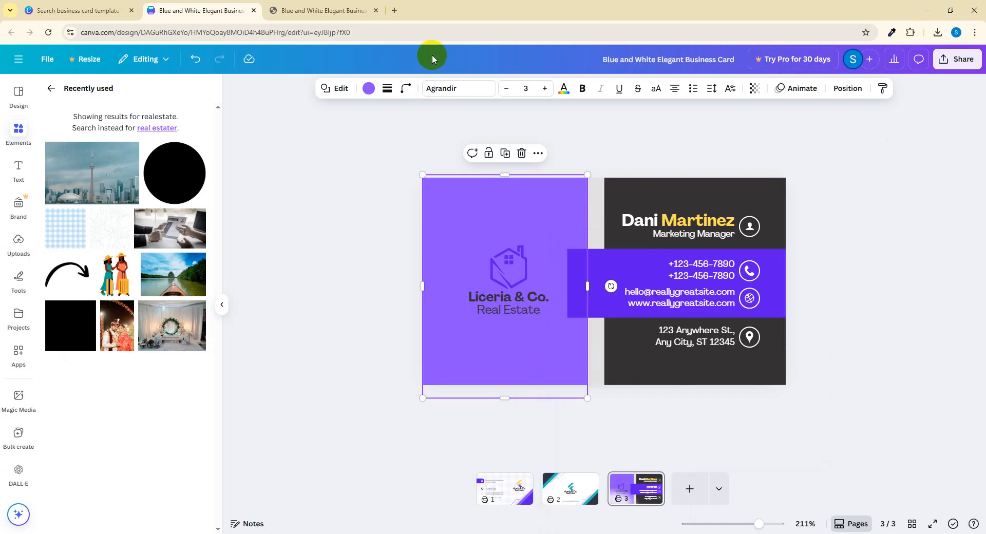
right_click(553, 346)
mouse_move(635, 352)
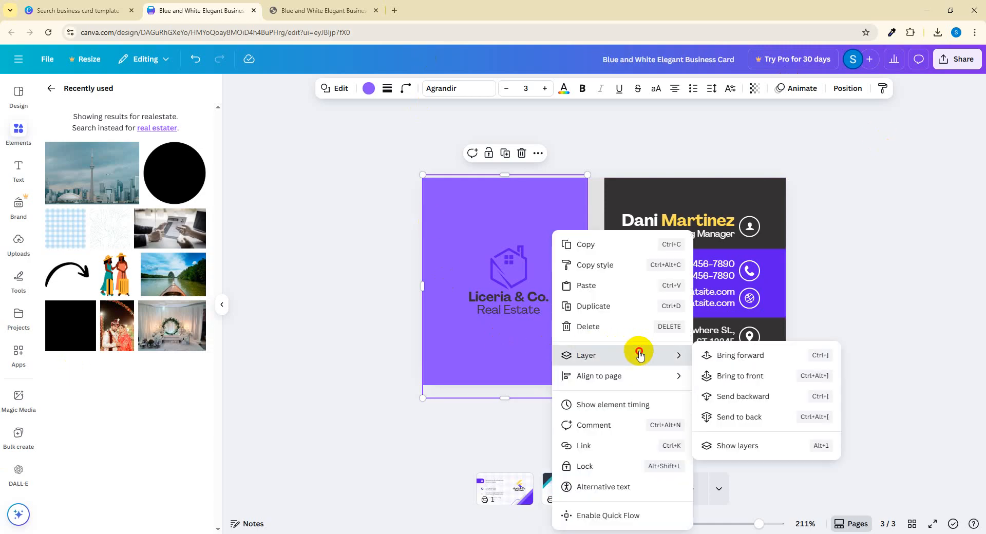
left_click(755, 406)
right_click(495, 339)
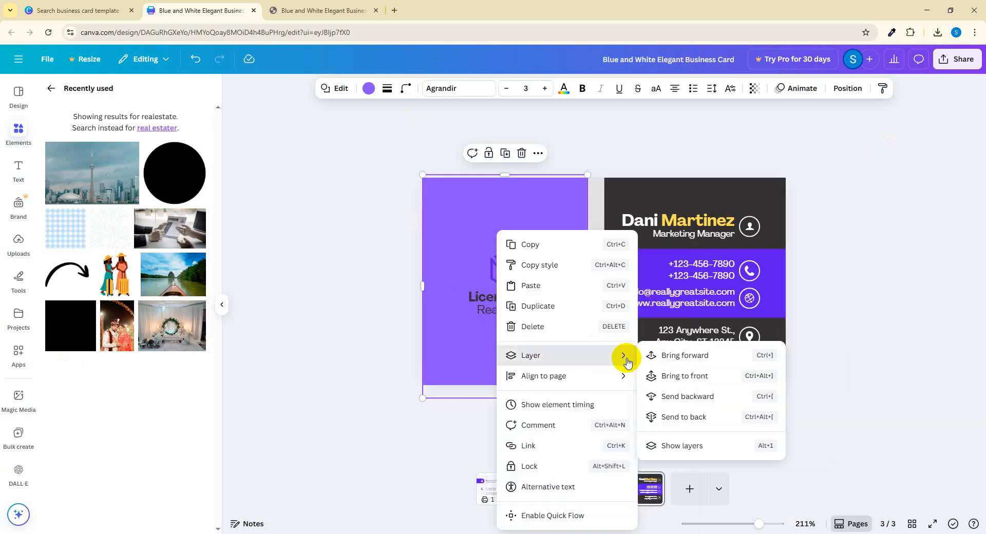
left_click(740, 402)
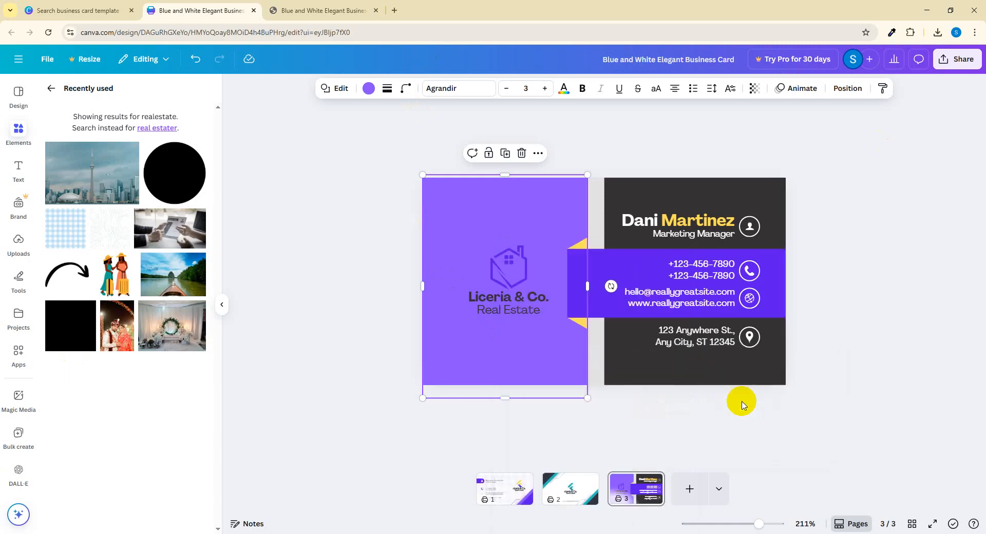
Try sending the light purple rectangle one further layer backward, and undo that change.
right_click(552, 359)
mouse_move(587, 355)
left_click(732, 405)
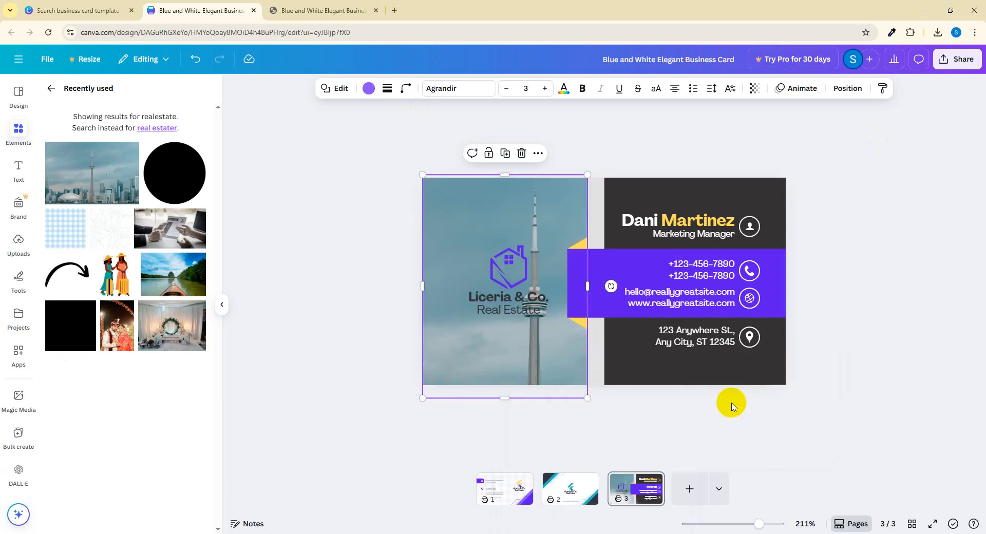
key("ctrl+z")
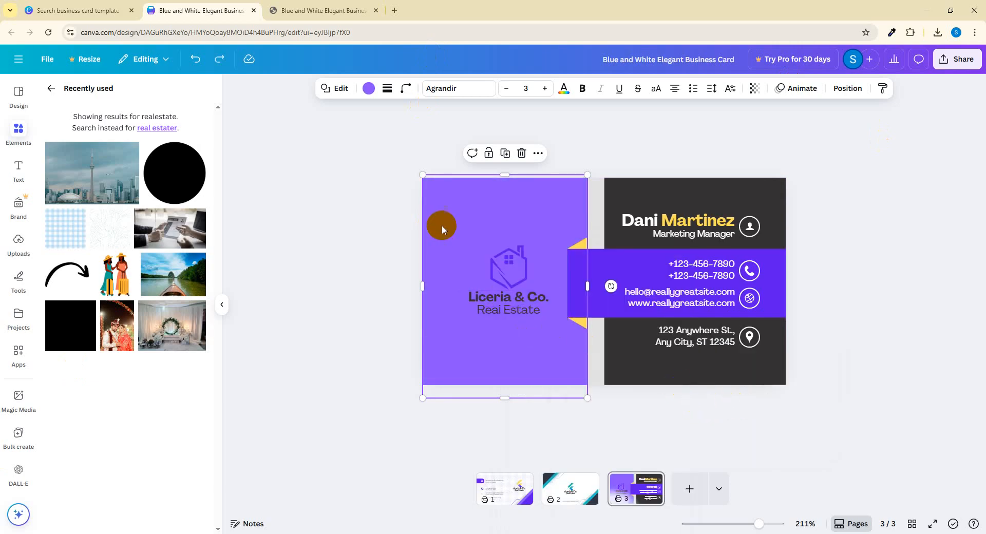
Recolor the light purple rectangle dark gray and lower its opacity so the skyline photo shows through.
left_click(370, 88)
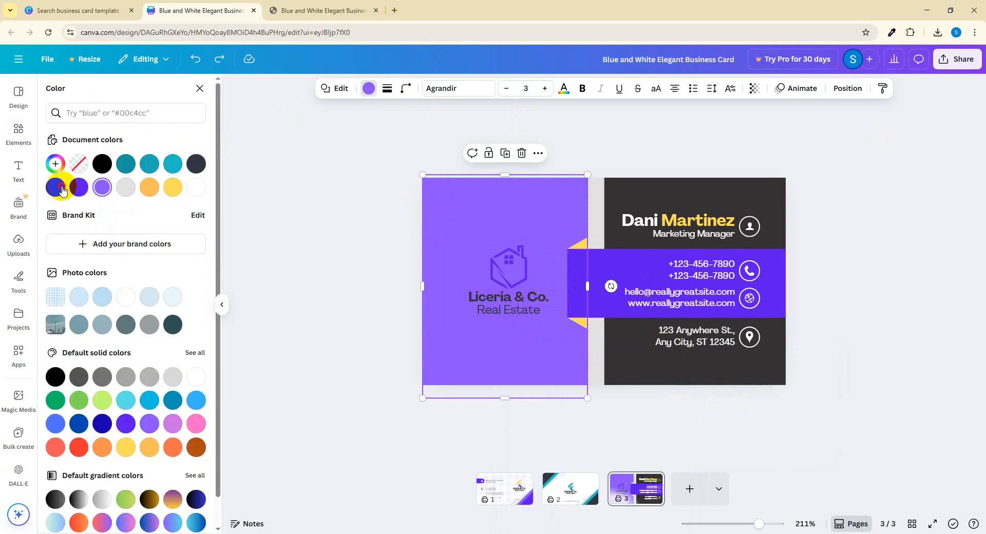
left_click(58, 189)
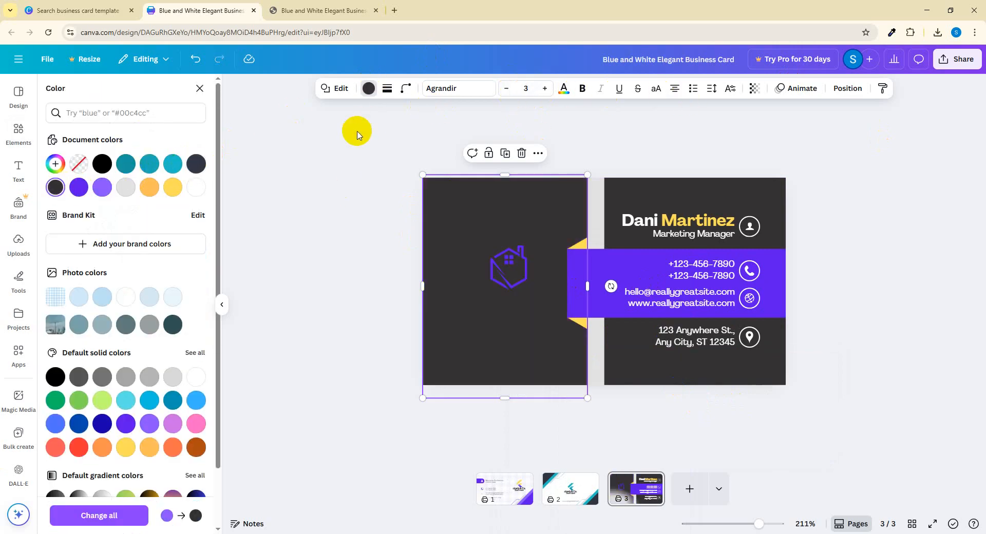
left_click(448, 203)
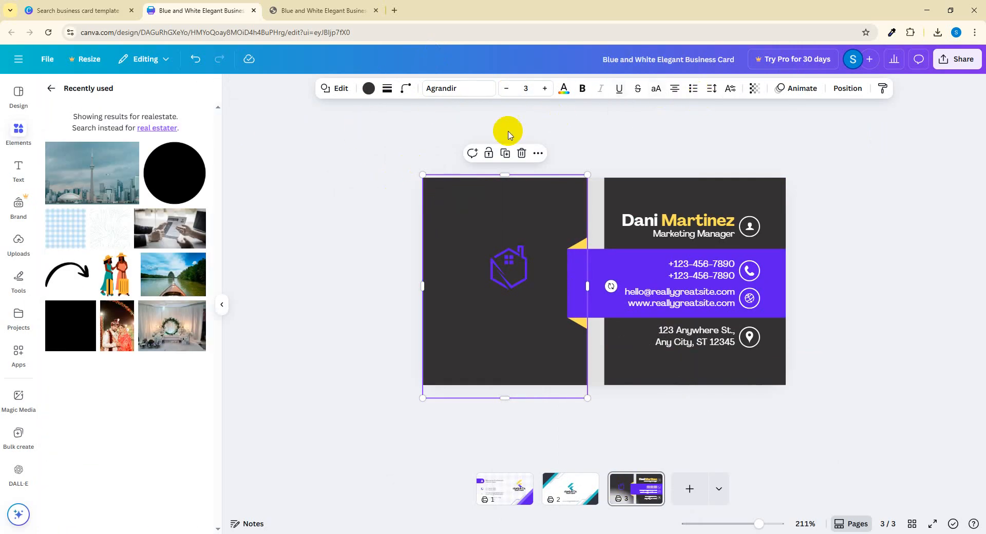
left_click(754, 88)
mouse_move(748, 131)
left_mouse_down()
mouse_move(732, 135)
mouse_move(764, 132)
left_mouse_up()
Recolor the house logo on the photo half from the document colors to yellow.
left_click(506, 242)
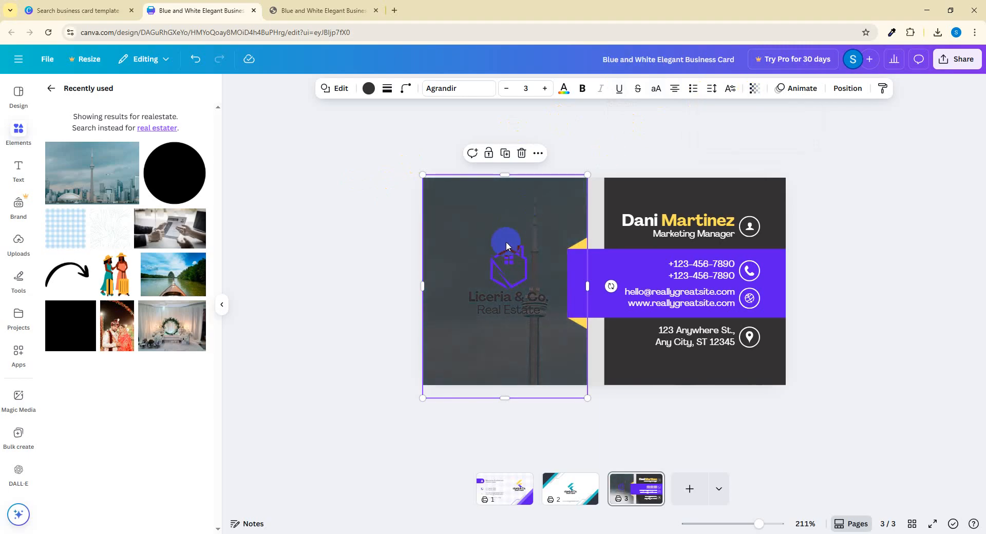
left_click(554, 88)
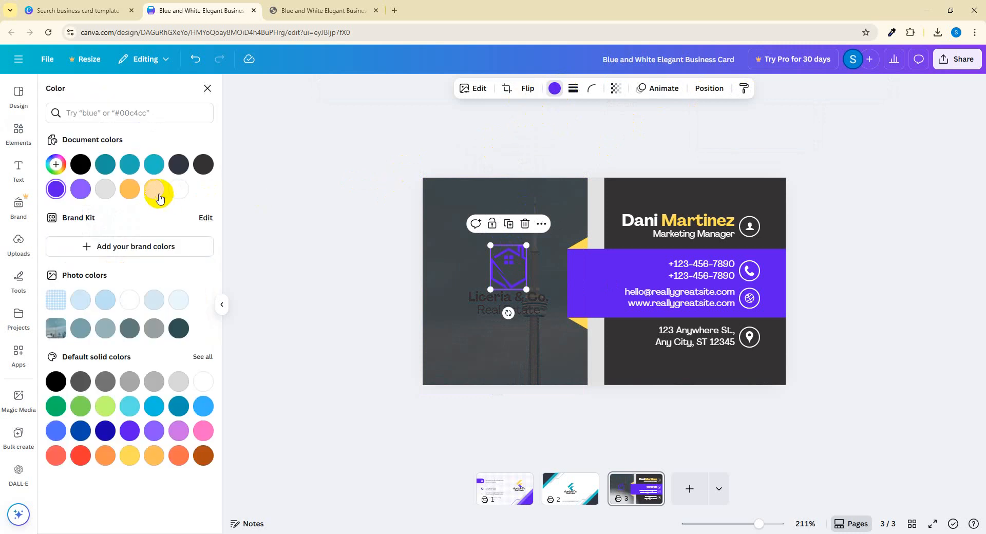
left_click(159, 194)
left_click(276, 266)
Set the "Real Estate" text to white and the "Liceria & Co." company name to yellow.
left_click(501, 311)
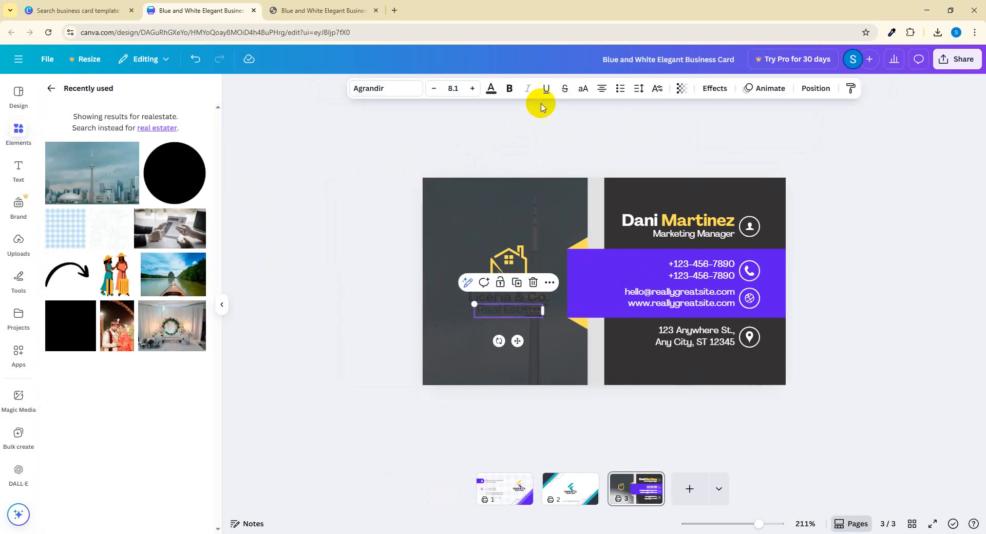
left_click(491, 88)
left_click(184, 194)
left_click(480, 326)
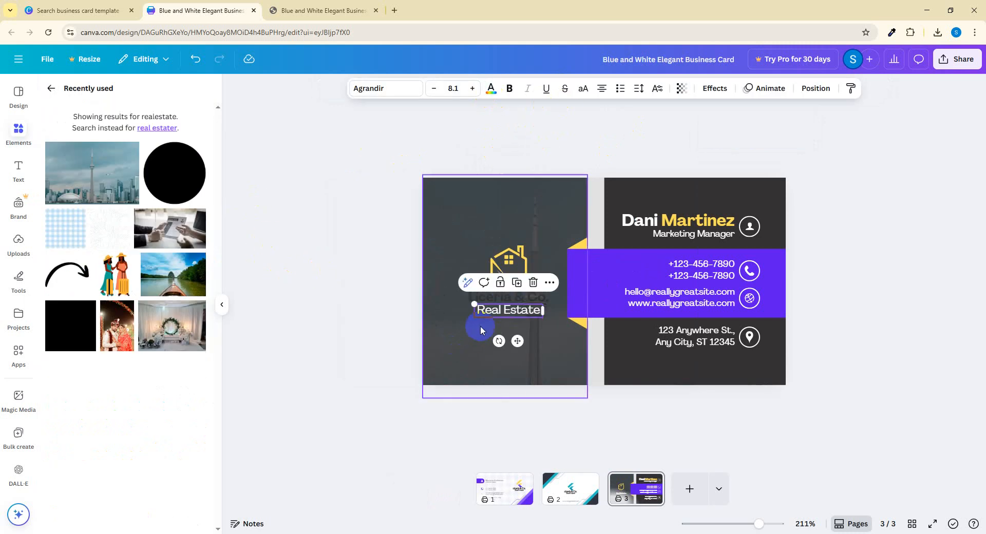
left_click(493, 297)
left_click(492, 88)
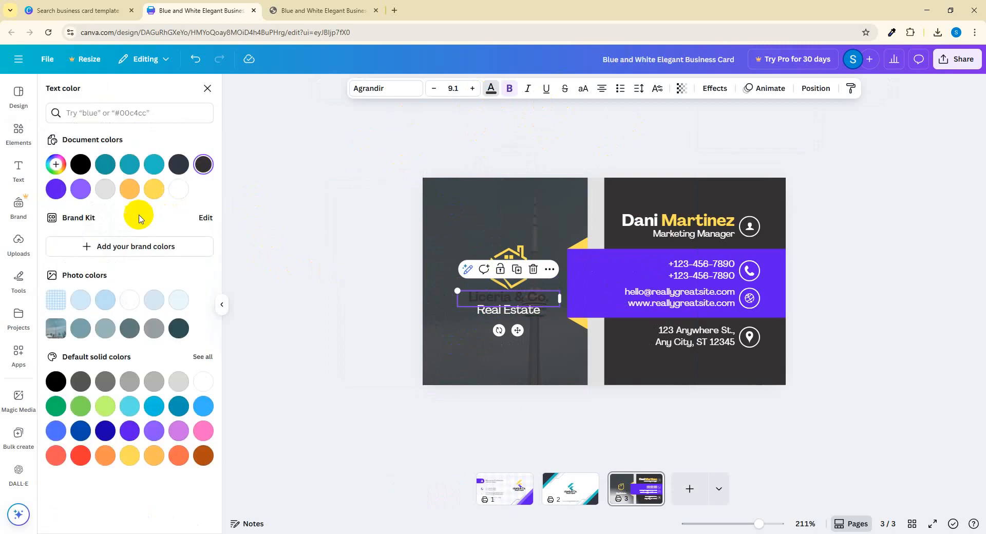
left_click(155, 188)
left_click(343, 292)
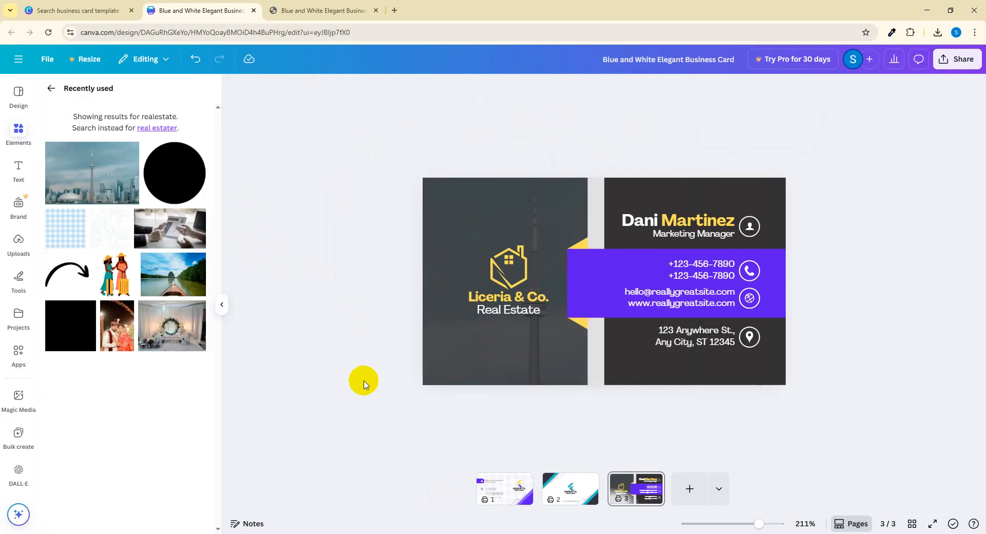
Recolor the light gray vertical strip between the two card halves to the same yellow.
left_click(595, 216)
left_click(369, 88)
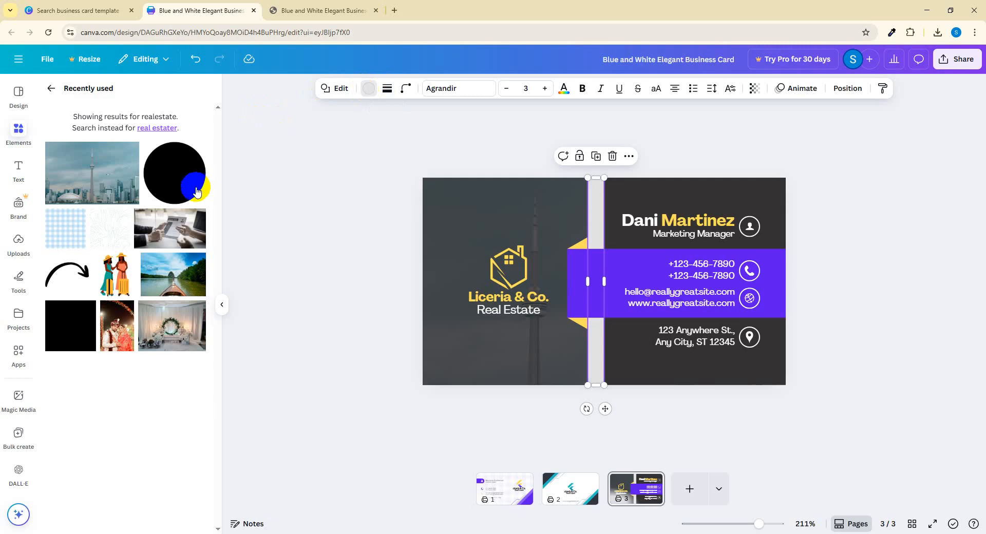
left_click(171, 188)
left_click(308, 278)
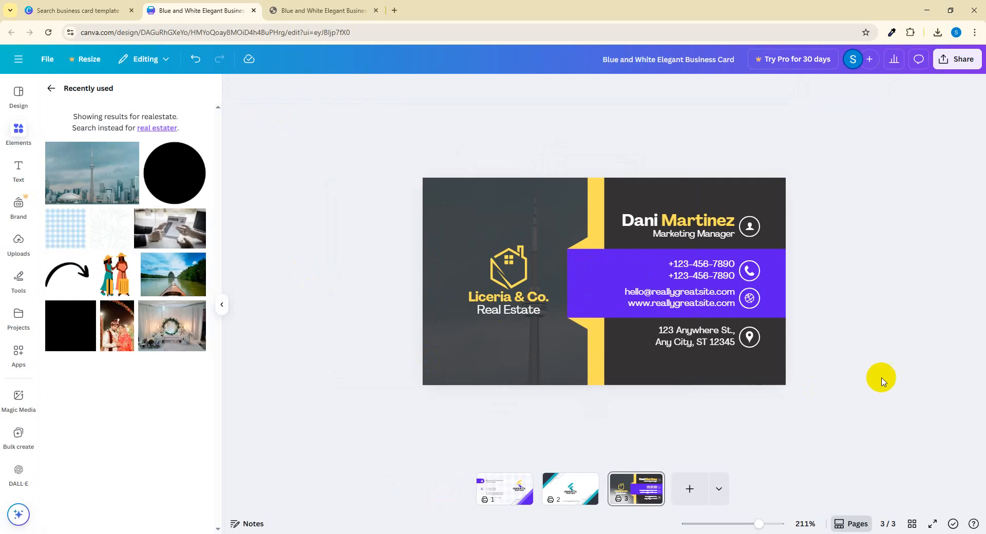
Recolor the two small fold triangles below and above the purple band to orange.
left_click(580, 319)
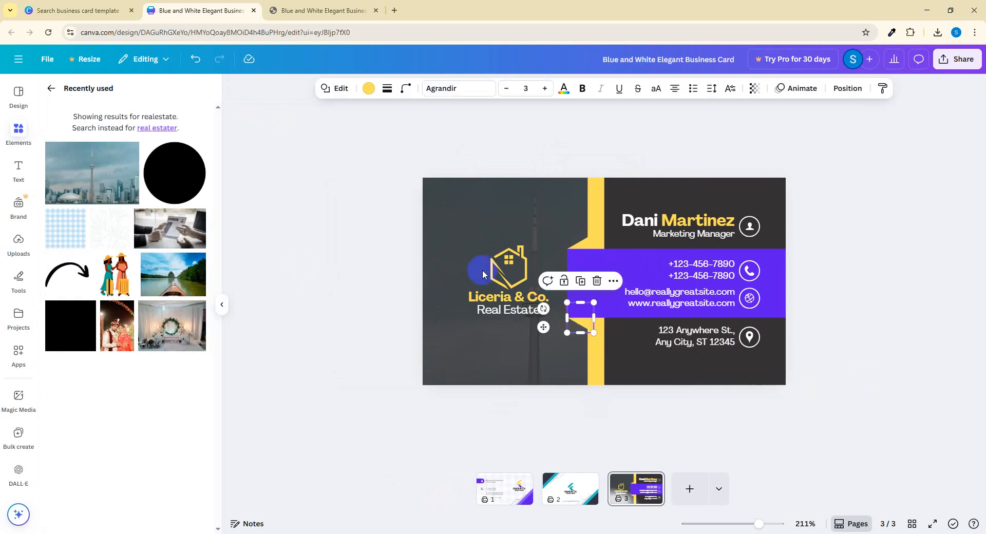
left_click(368, 87)
left_click(156, 197)
left_click(317, 258)
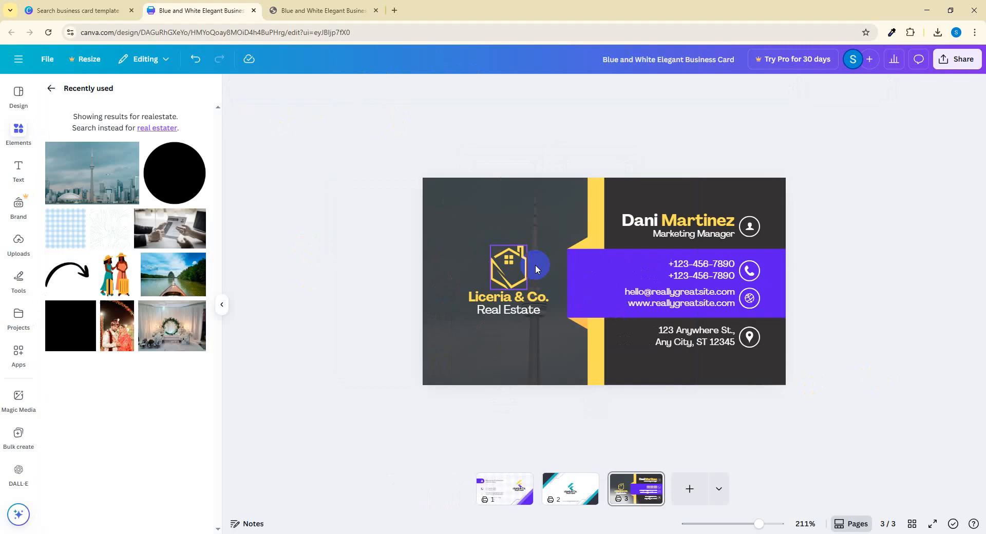
left_click(578, 244)
left_click(368, 88)
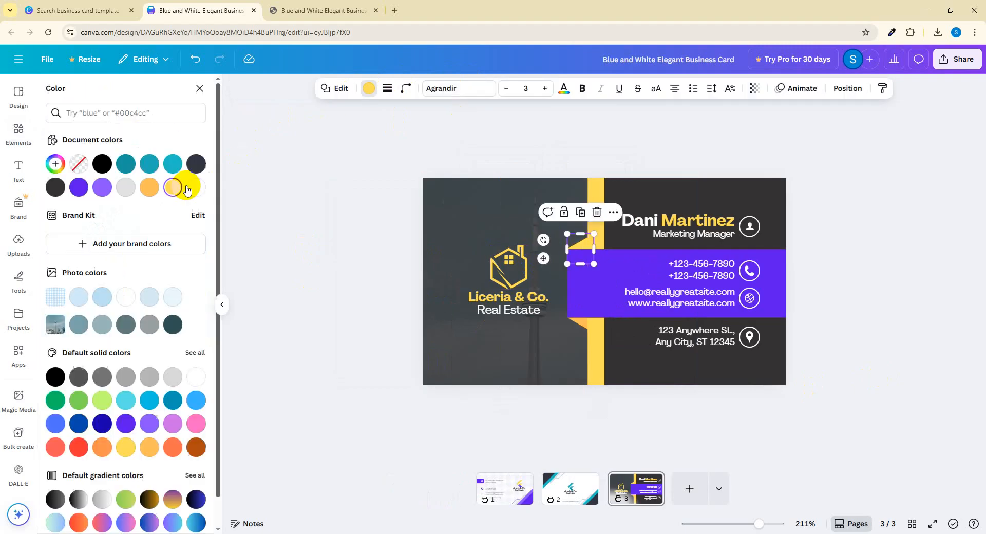
left_click(149, 187)
left_click(319, 276)
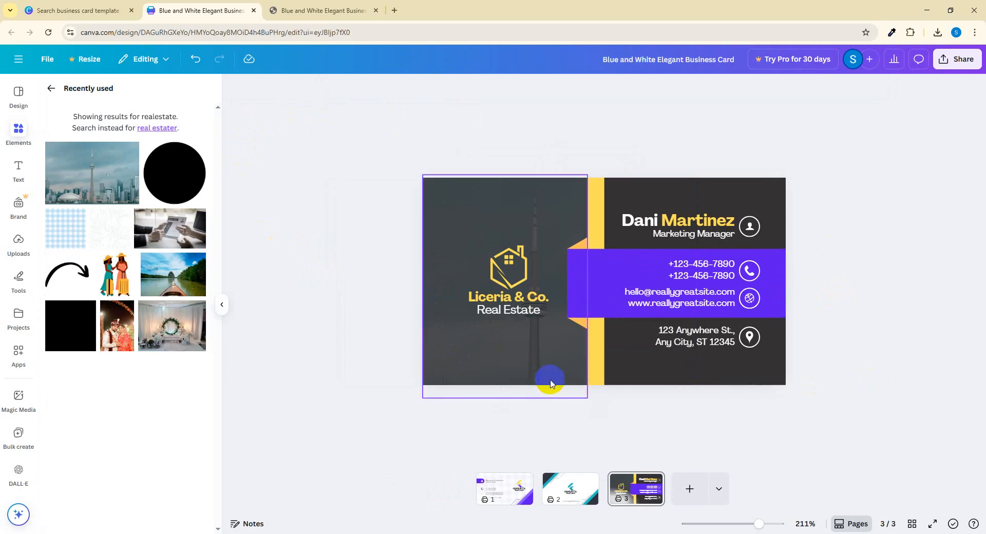
Review the cards on pages 1, 2 and 3, and open the design's sharing options.
left_click(504, 500)
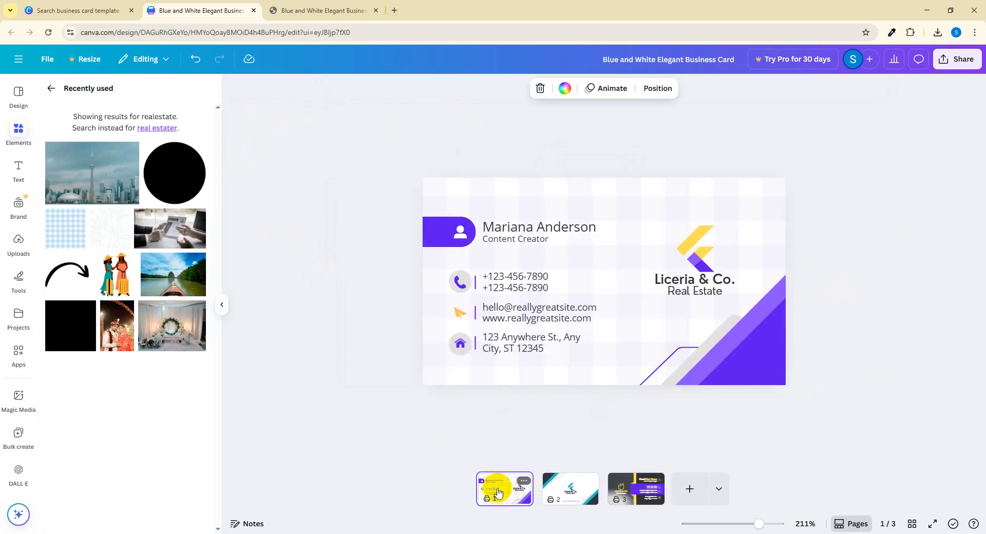
left_click(570, 491)
left_click(650, 489)
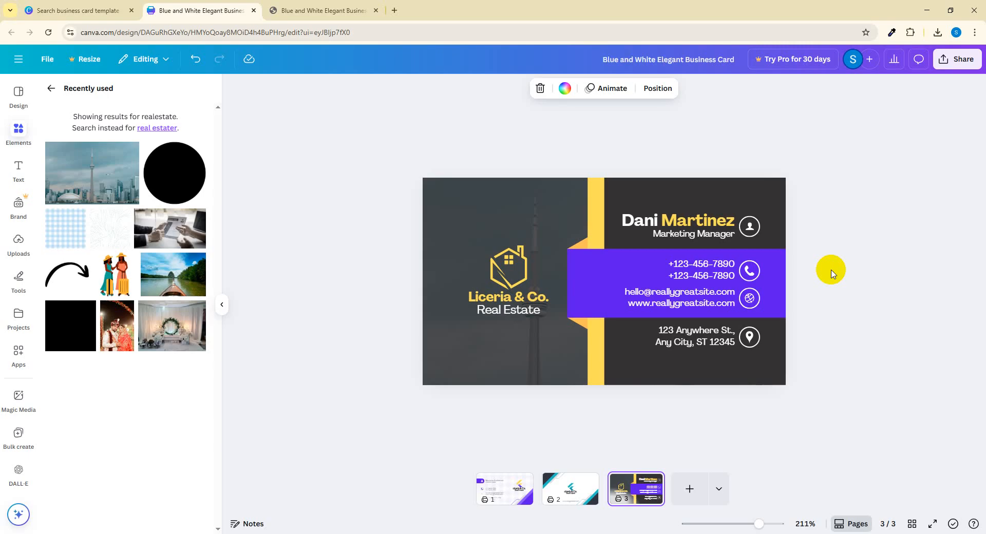
left_click(957, 58)
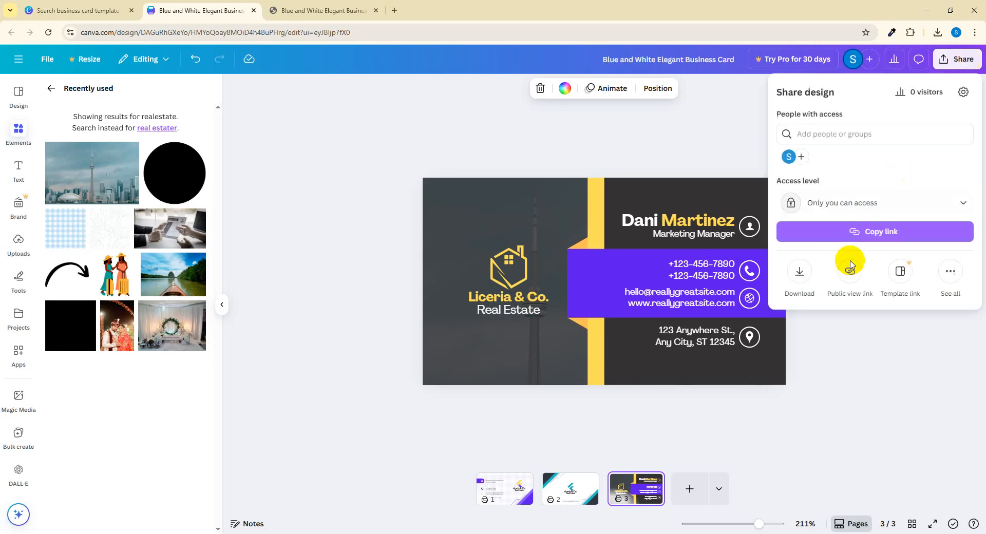